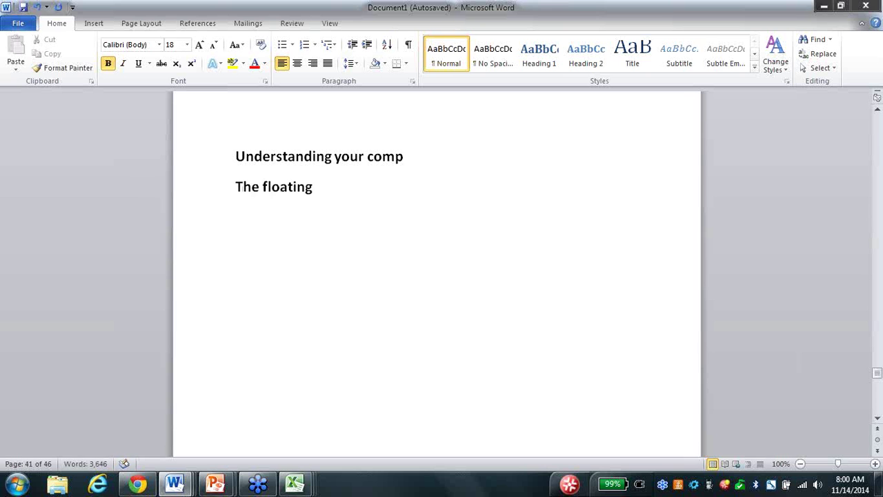
# Complete the document's second line as "The Floating bonus" with a capital F and start a new line.
pyautogui.press('BackSpace')
pyautogui.press('BackSpace')
pyautogui.write('Floating ')
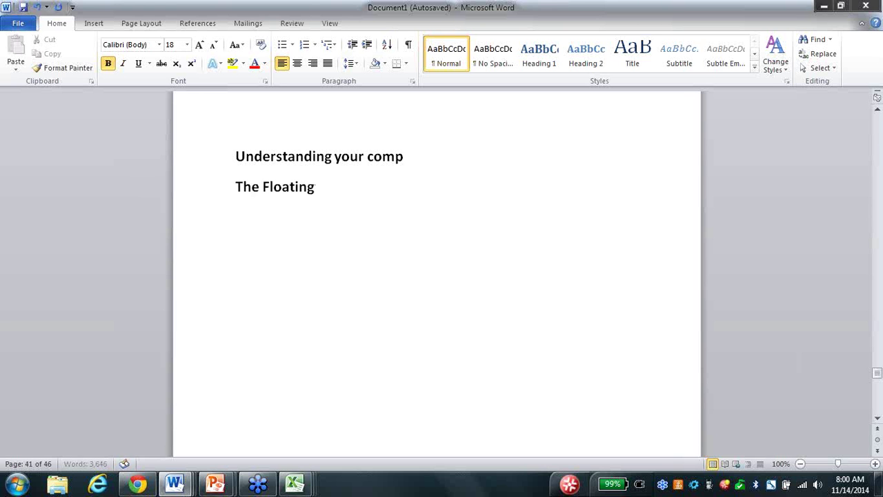
pyautogui.write('bonus')
pyautogui.press('Return')
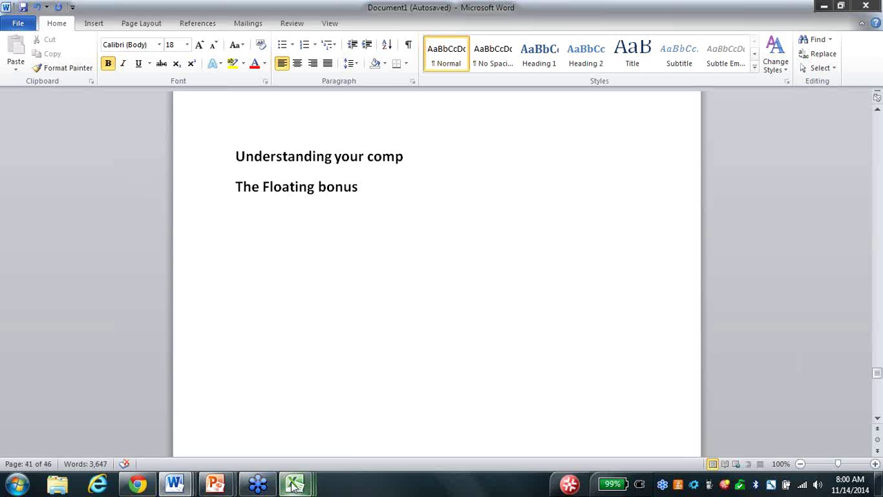
# Switch to the FEG Income Calculator workbook in Excel, maximize it, and close document recovery, removing the recovered files.
pyautogui.moveTo(295, 485)
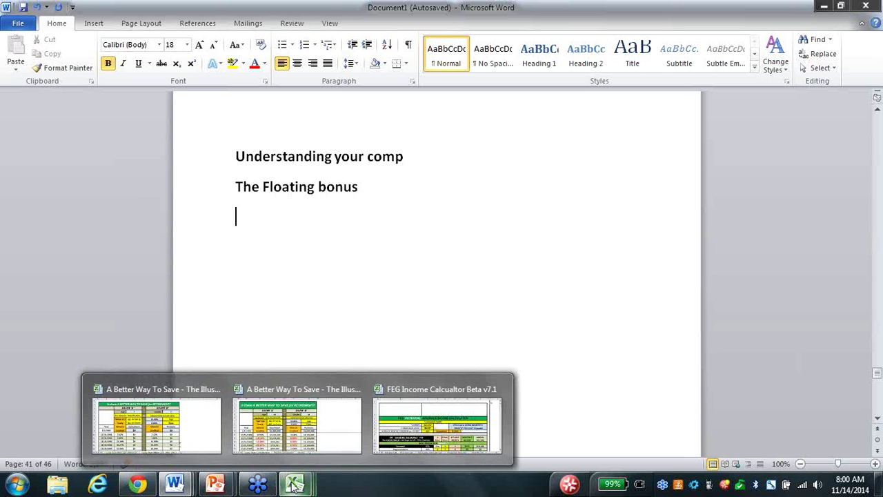
pyautogui.click(437, 424)
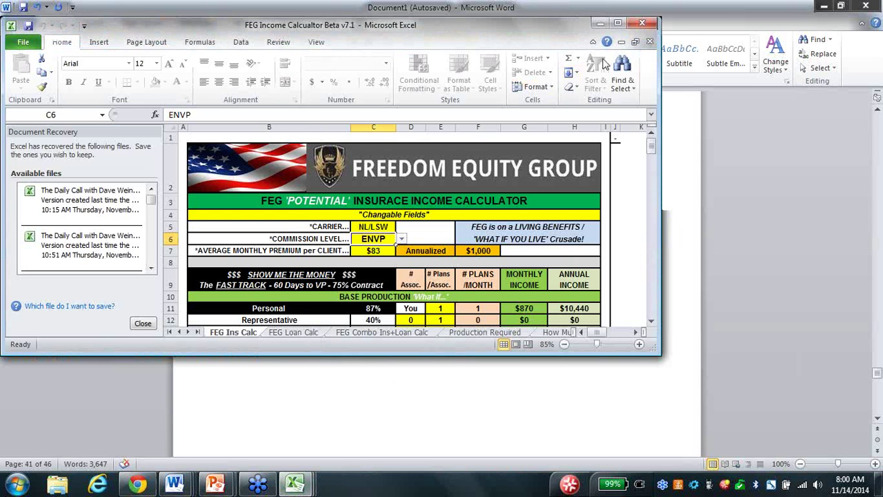
pyautogui.click(618, 24)
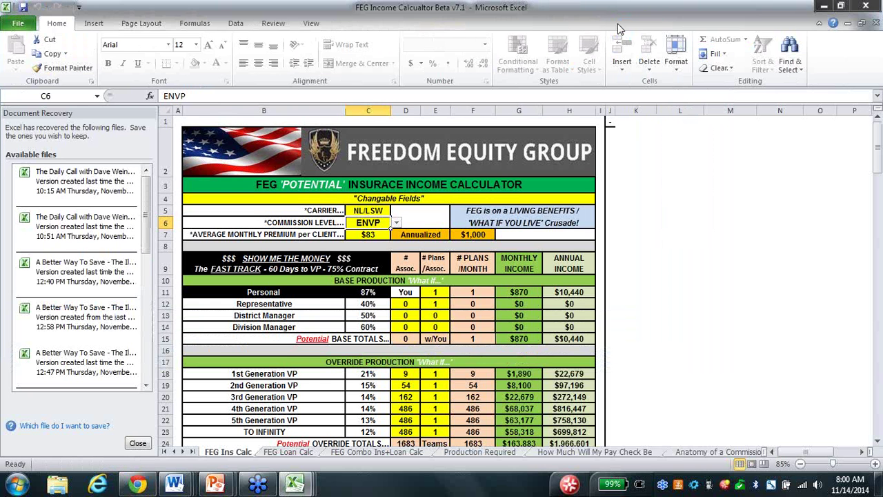
pyautogui.click(138, 444)
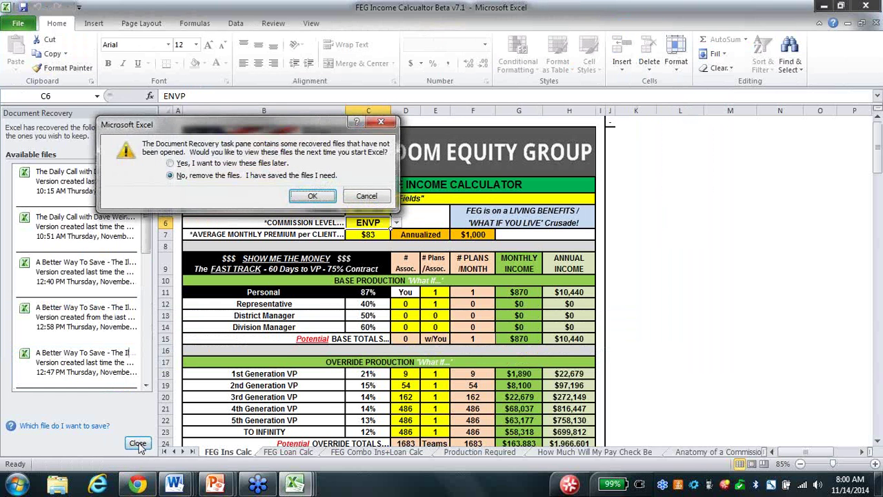
pyautogui.click(314, 196)
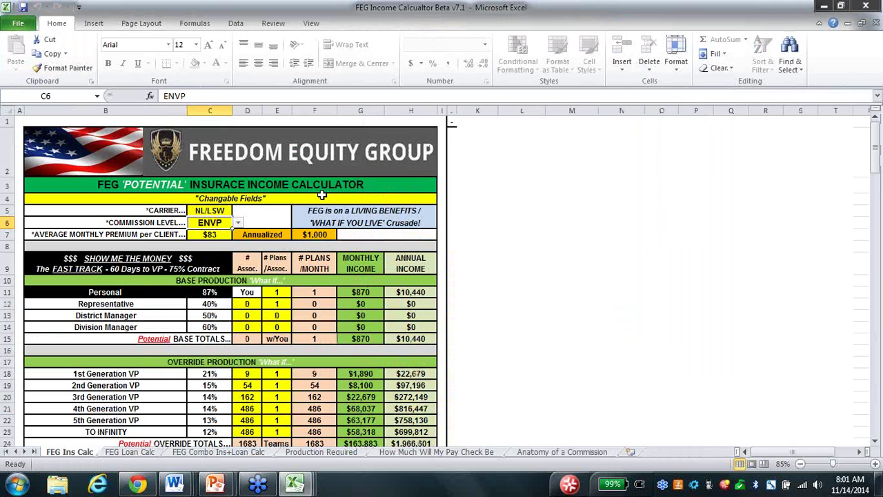
# Set the insurance income calculator's commission level to VP.
pyautogui.click(237, 223)
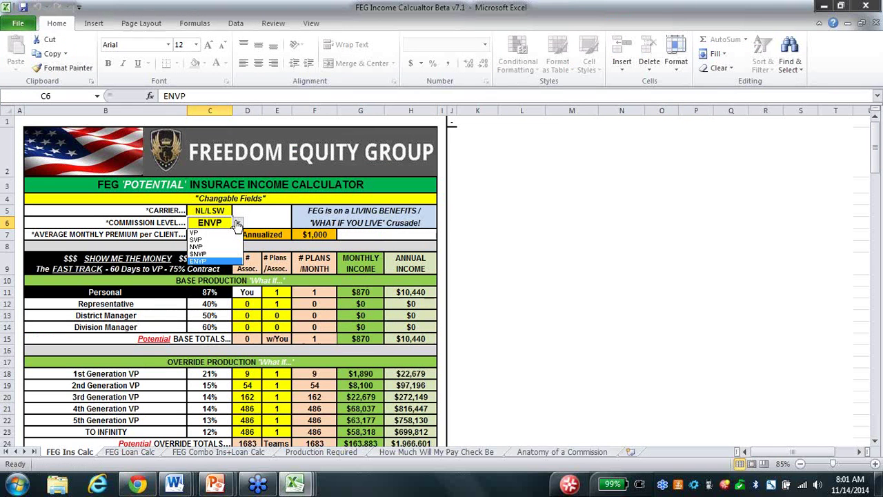
pyautogui.click(209, 233)
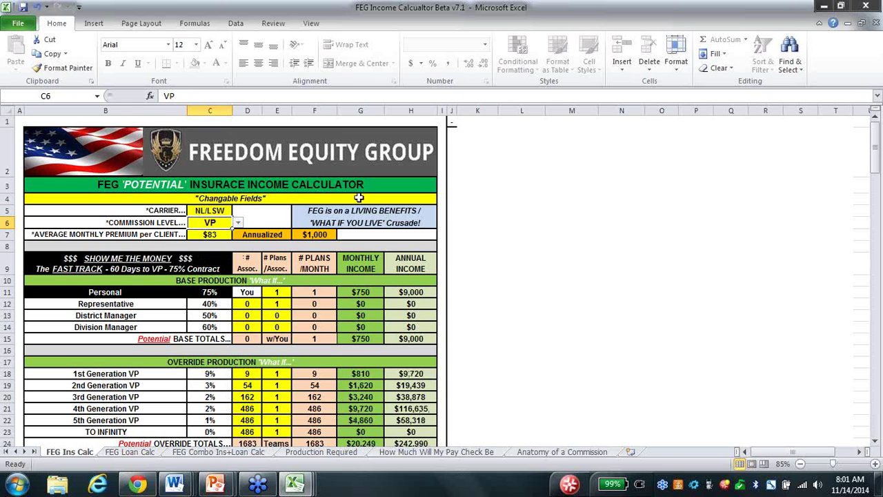
pyautogui.click(875, 441)
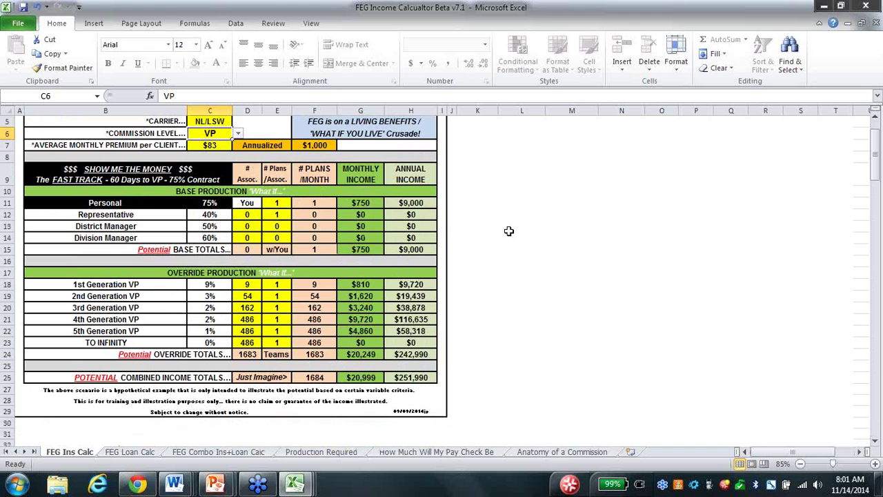
pyautogui.press('Up')
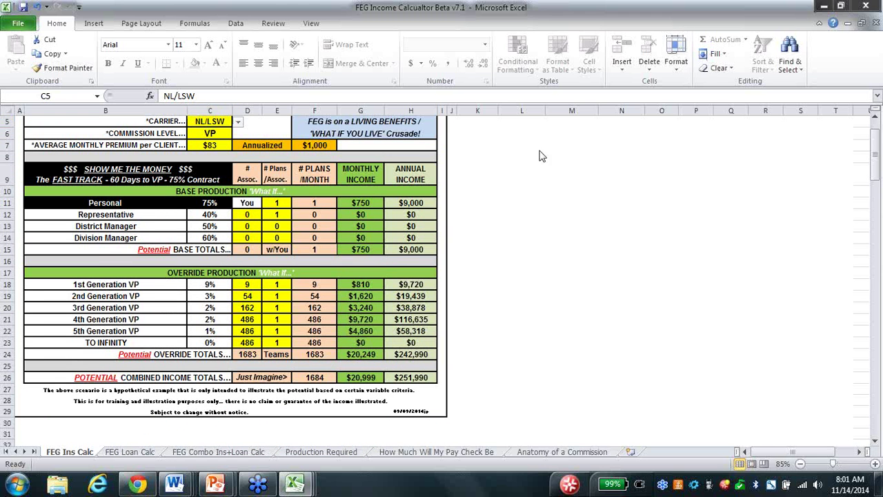
pyautogui.press('Right')
pyautogui.press('Right')
pyautogui.press('Right')
pyautogui.press('Right')
pyautogui.press('Right')
pyautogui.press('Right')
pyautogui.press('Right')
pyautogui.press('Right')
pyautogui.press('Up')
pyautogui.press('Up')
pyautogui.press('Up')
pyautogui.press('Up')
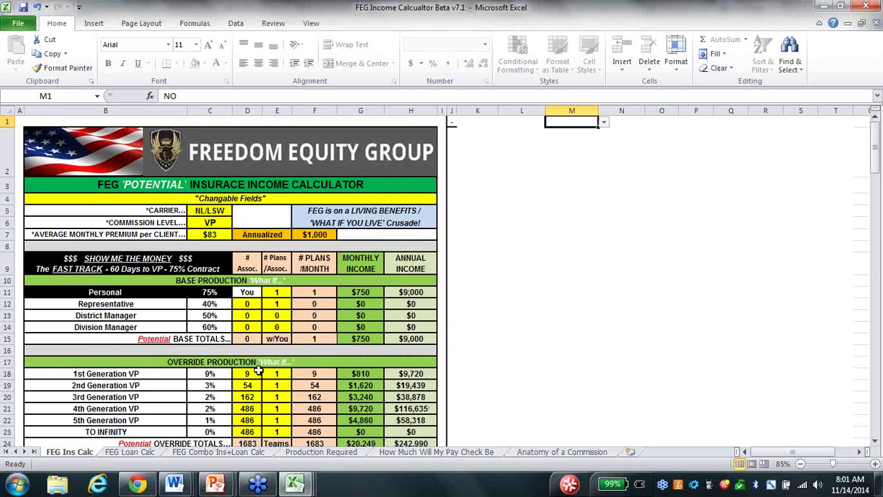
# Set the number of associates to 0 for To Infinity and the 5th, 4th, 3rd and 2nd Generation VP rows.
pyautogui.click(250, 434)
pyautogui.write('0')
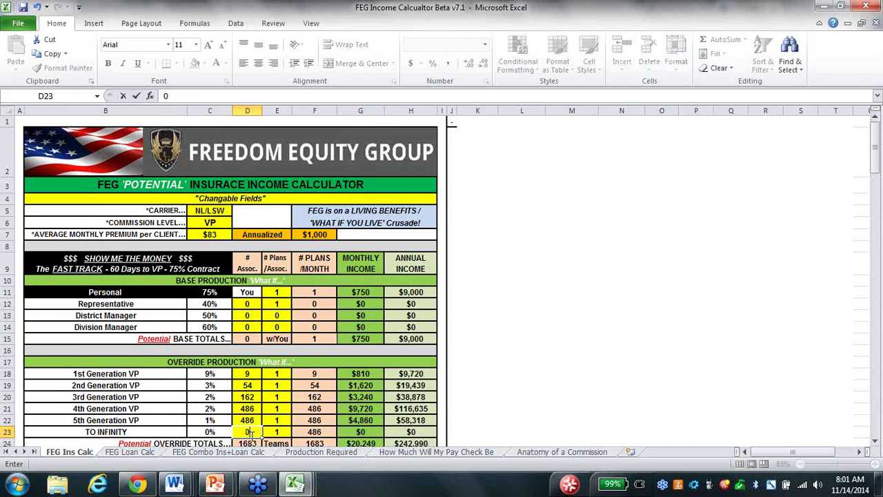
pyautogui.click(248, 419)
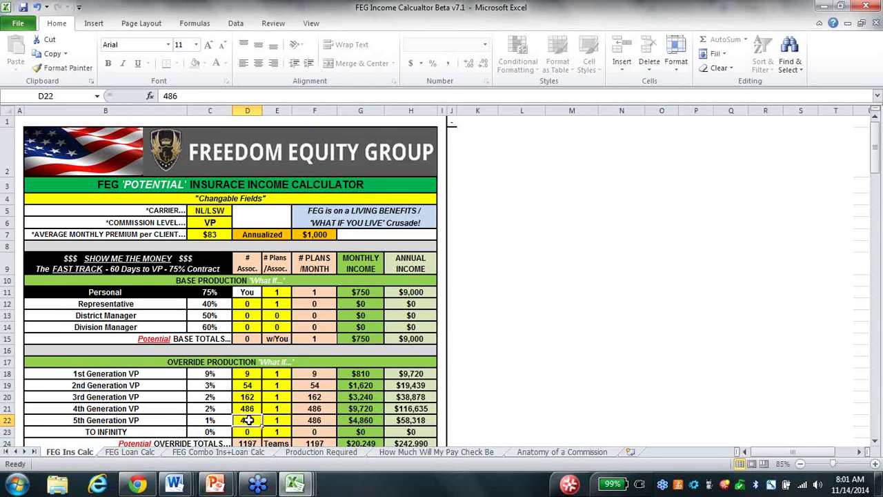
pyautogui.write('0')
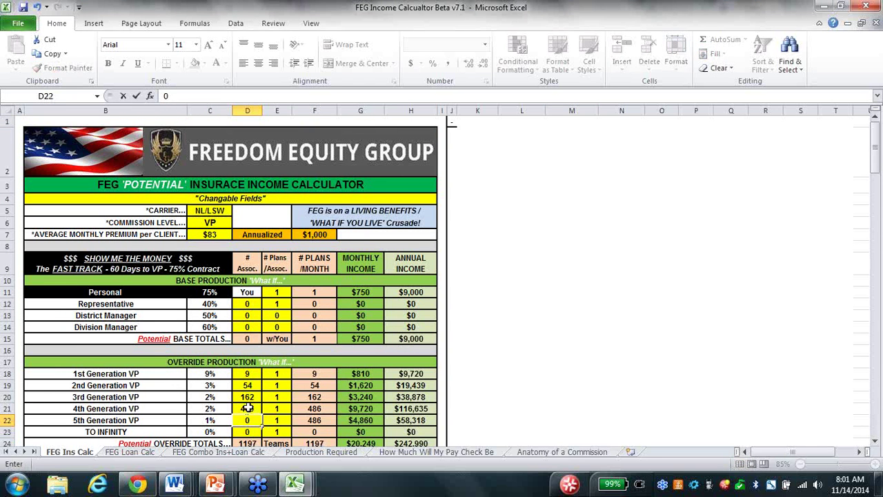
pyautogui.click(247, 408)
pyautogui.write('0')
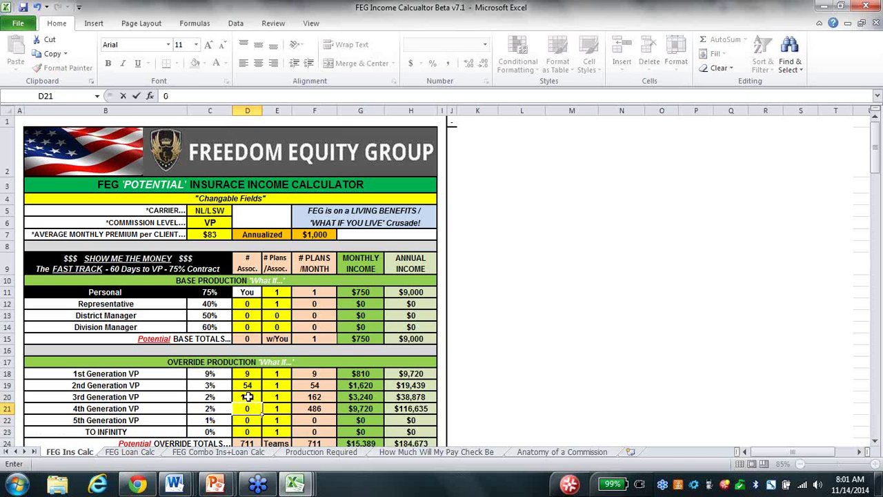
pyautogui.click(247, 397)
pyautogui.write('0')
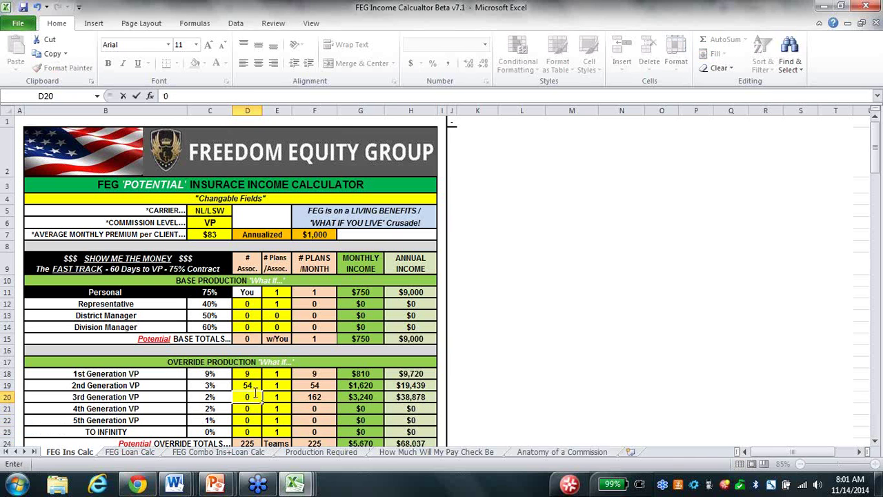
pyautogui.click(247, 385)
pyautogui.write('0')
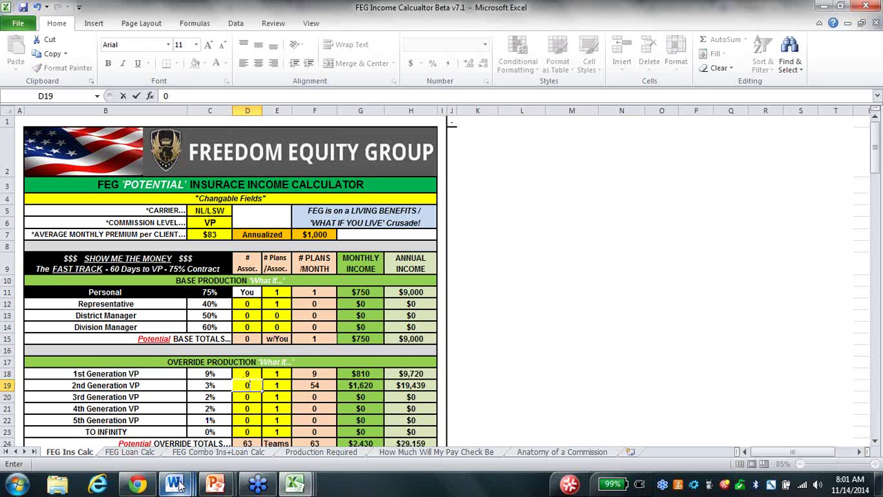
# Switch to Document1 in Word and add the line "You bring in 9 VP's" below the floating bonus line.
pyautogui.moveTo(177, 486)
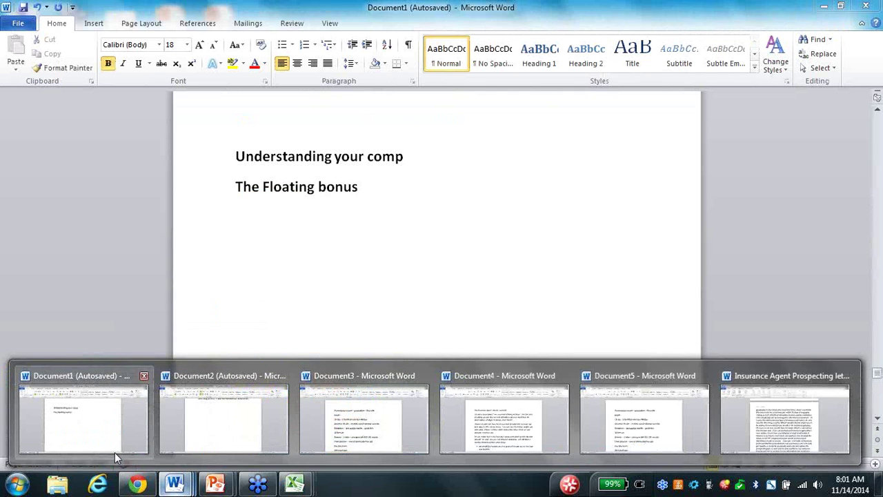
pyautogui.click(115, 452)
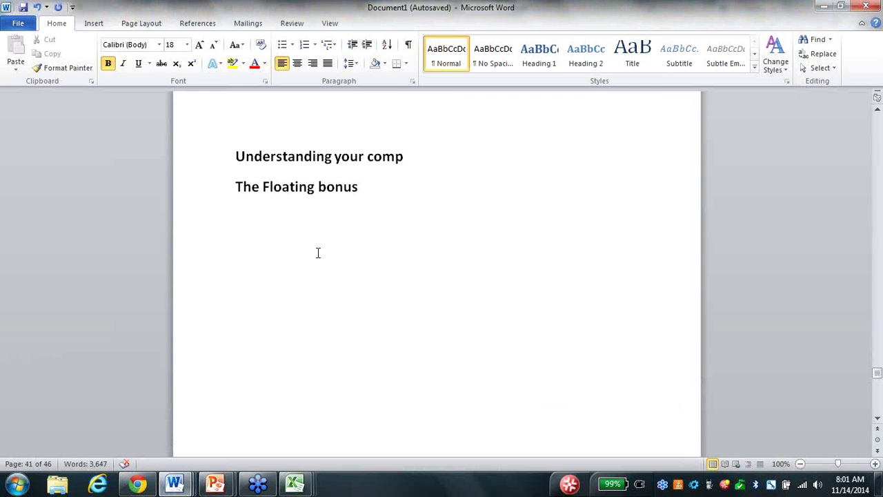
pyautogui.write('You bring in ')
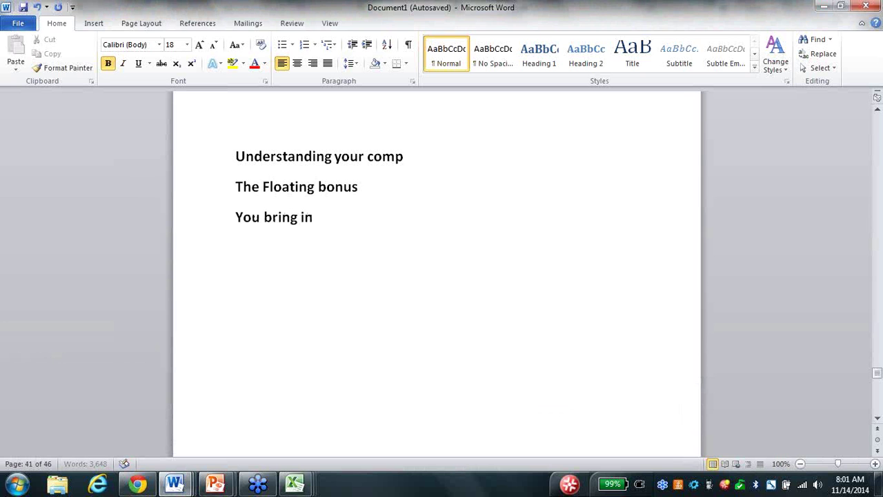
pyautogui.write('9 v')
pyautogui.write('VP')
pyautogui.write("'s")
pyautogui.press('Return')
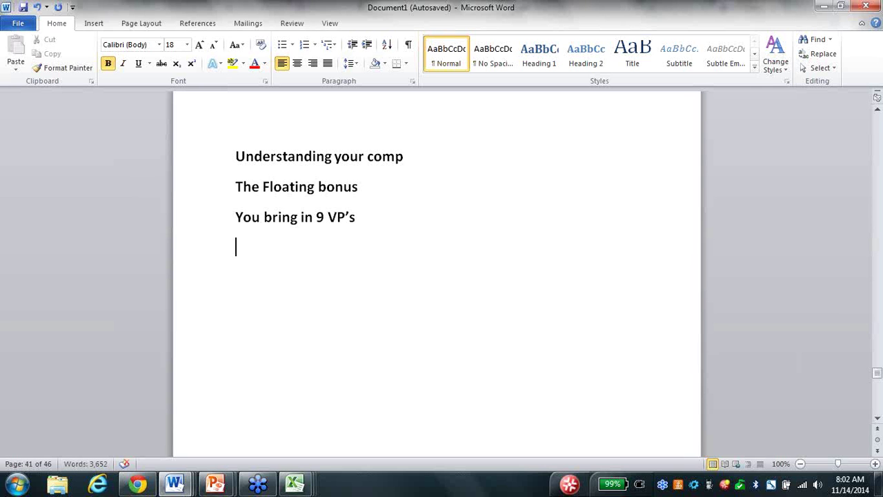
# Add the line "Less time year than you do" to the notes.
pyautogui.write('Less time')
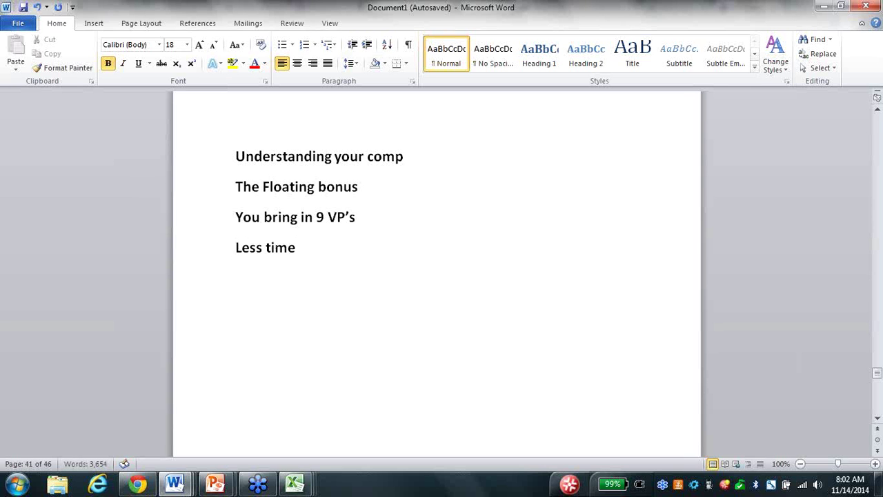
pyautogui.write(' year th')
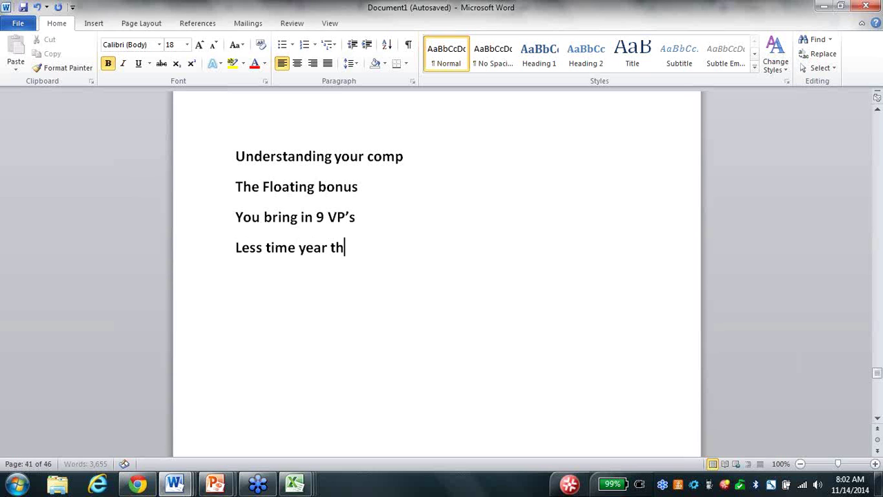
pyautogui.write('an you do')
pyautogui.press('Return')
# List the first two generation figures on separate lines as "6 (54)" and "3 (162)".
pyautogui.write('6')
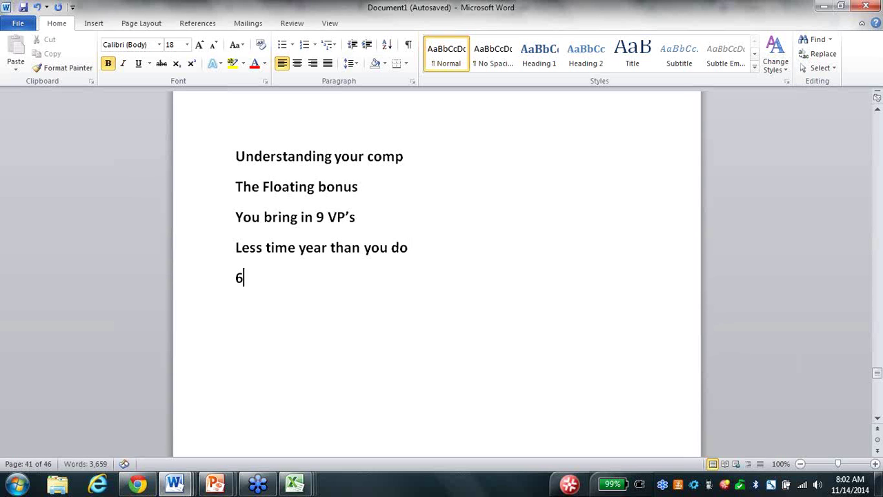
pyautogui.write(' (54)')
pyautogui.press('Return')
pyautogui.write('3 (162)')
pyautogui.press('Return')
# Add the remaining generation figures on separate lines: "3 (486)", "1 (486)" and "6th (486)".
pyautogui.write('3 ')
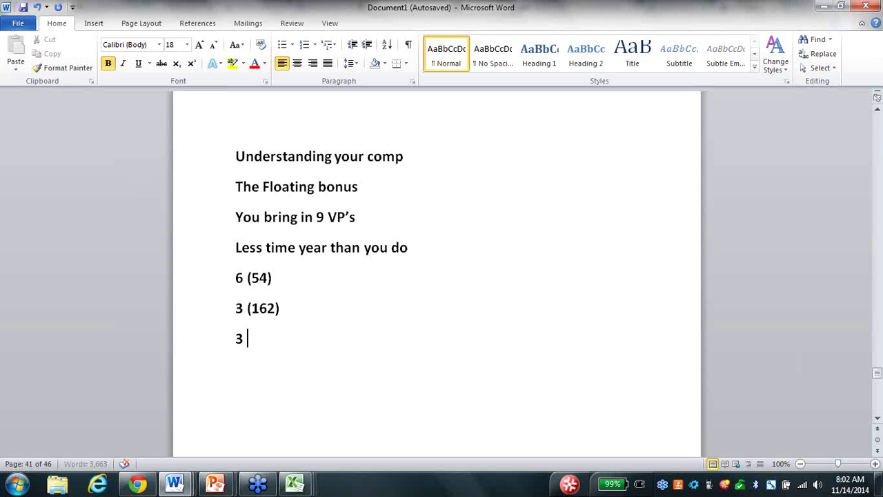
pyautogui.write('(486')
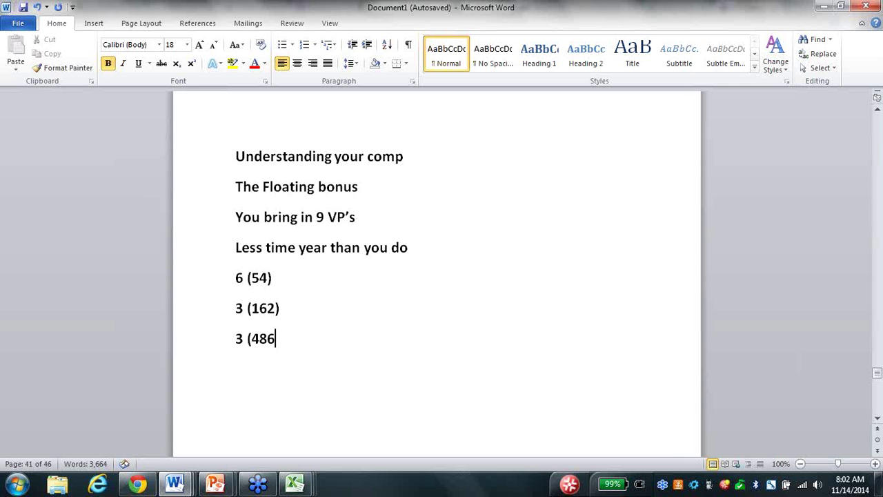
pyautogui.write(')')
pyautogui.press('Return')
pyautogui.write('1 (48')
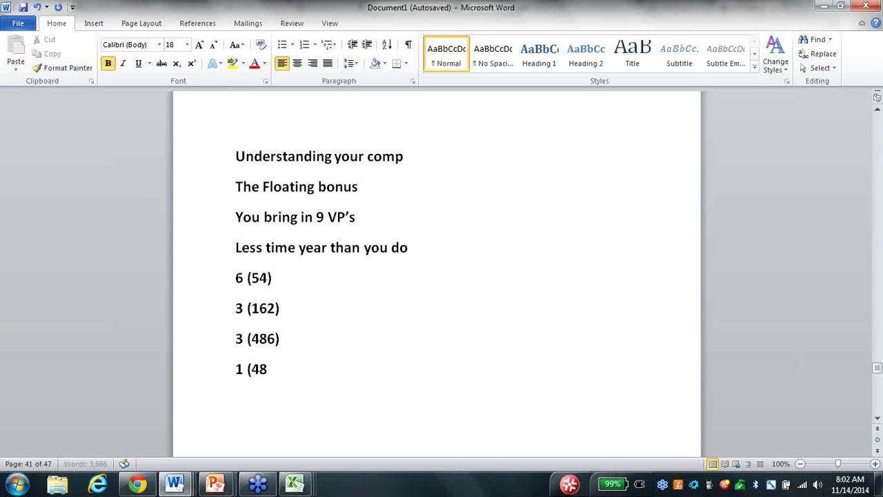
pyautogui.write('6)')
pyautogui.press('Return')
pyautogui.write('6th (486)')
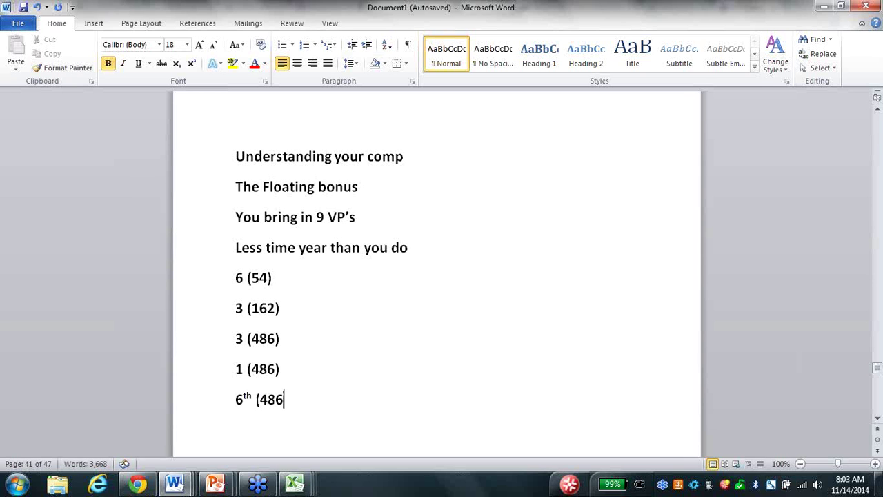
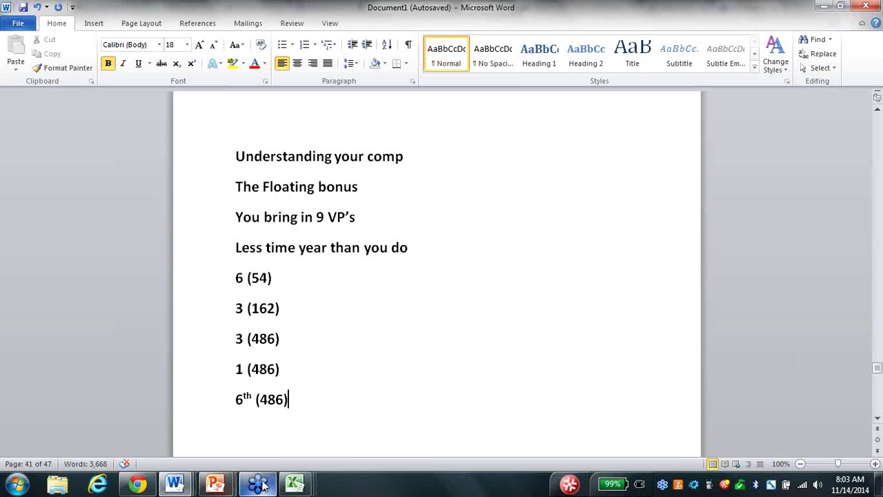
# Switch to the FEG Income Calculator workbook in Excel and set the 2nd Generation VP associates to 54.
pyautogui.moveTo(295, 485)
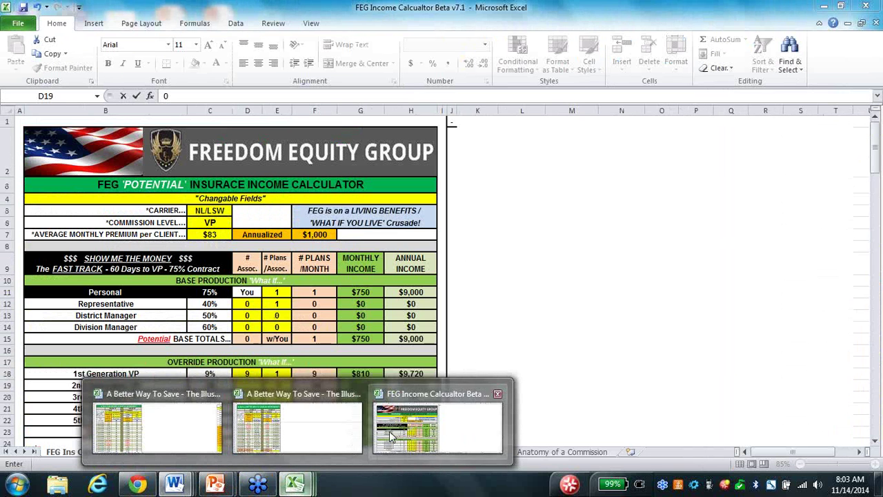
pyautogui.click(391, 436)
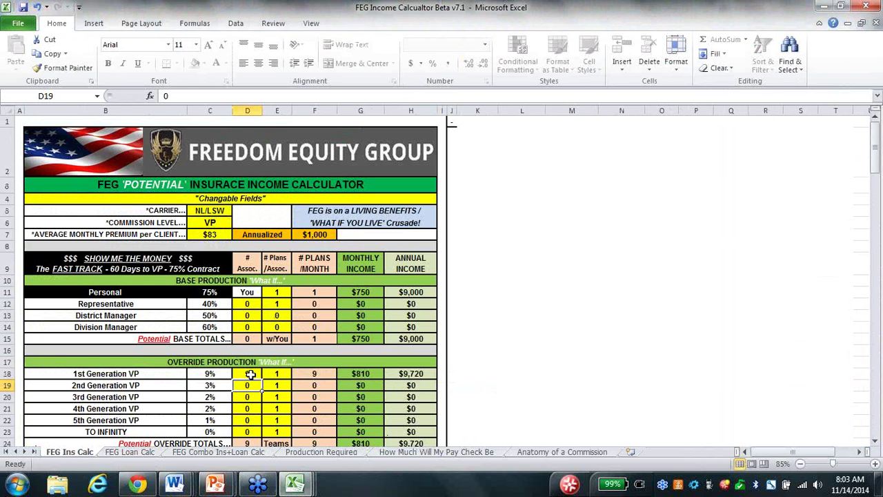
pyautogui.click(218, 236)
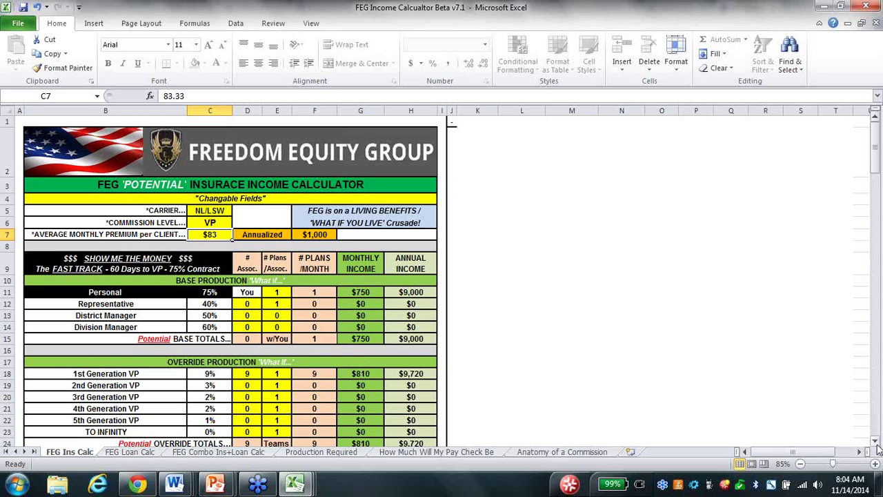
pyautogui.scroll(-2, 764, 395)
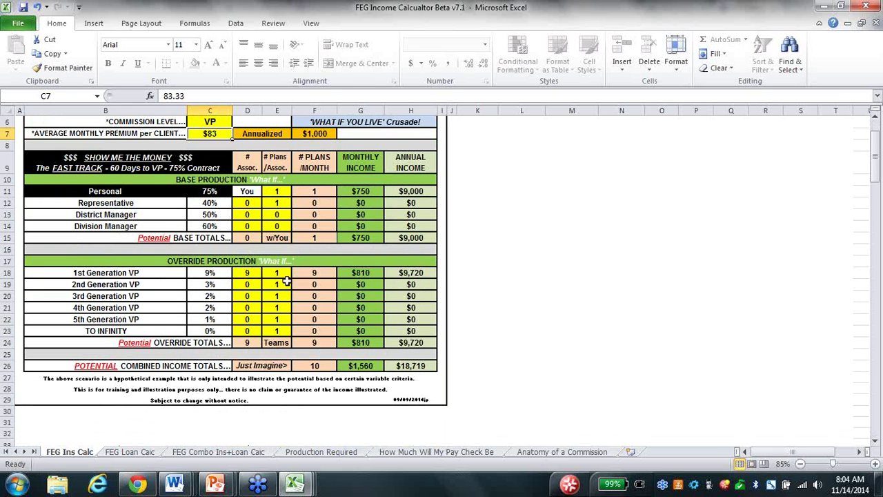
pyautogui.click(251, 288)
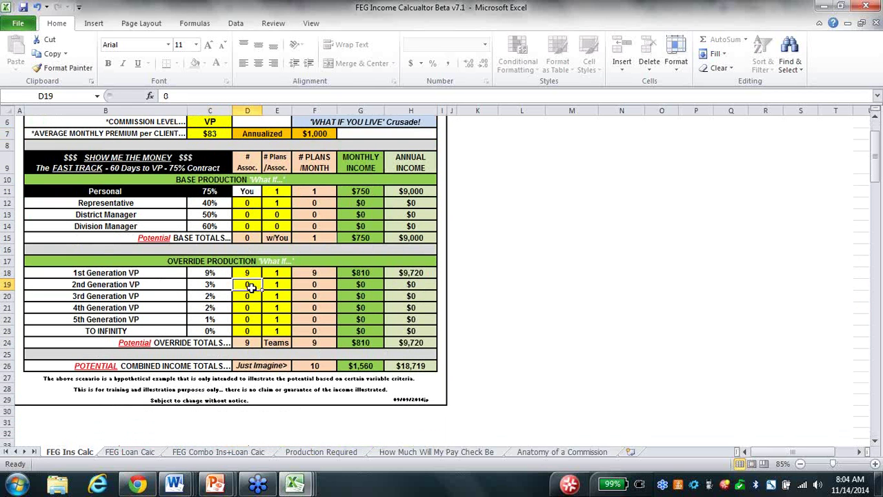
pyautogui.write('54')
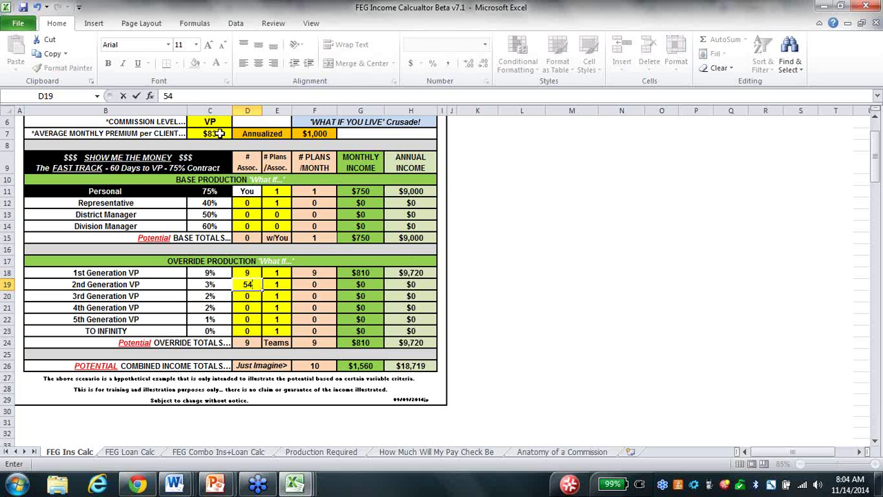
pyautogui.press('Tab')
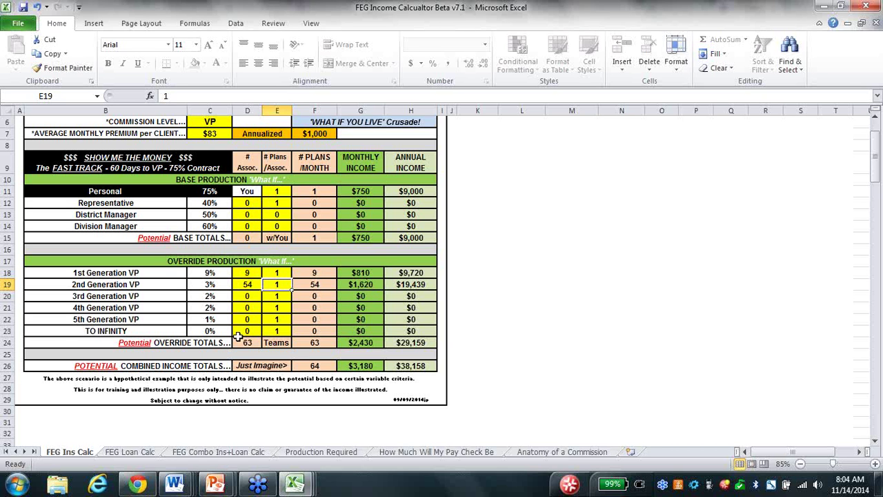
# Set the number of associates to 162 for the 3rd Generation VP and 486 for the 4th Generation VP.
pyautogui.click(249, 296)
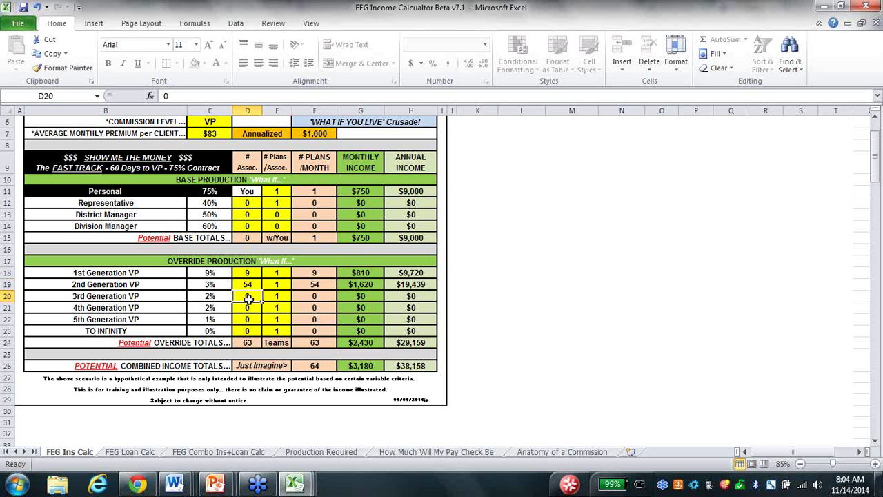
pyautogui.write('162')
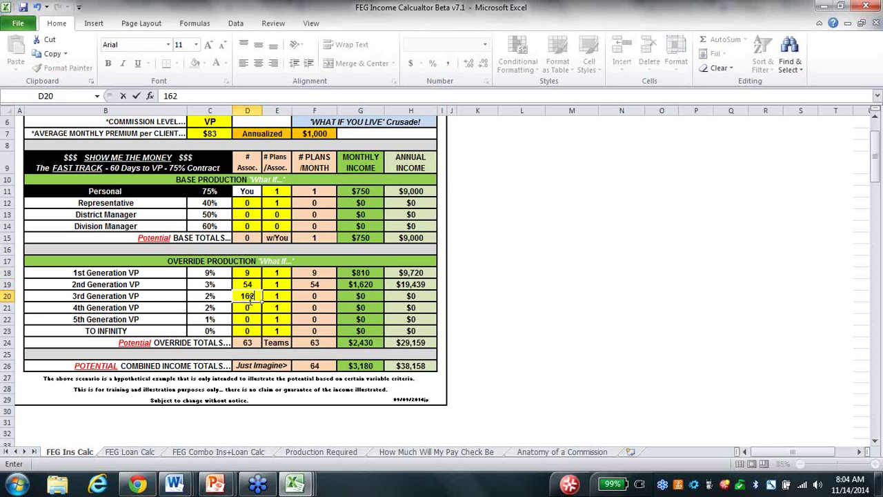
pyautogui.press('Tab')
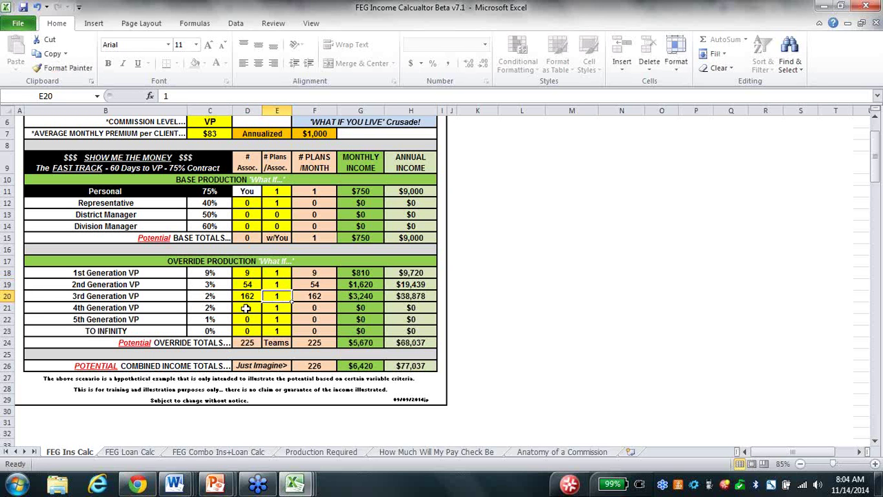
pyautogui.click(247, 307)
pyautogui.write('486')
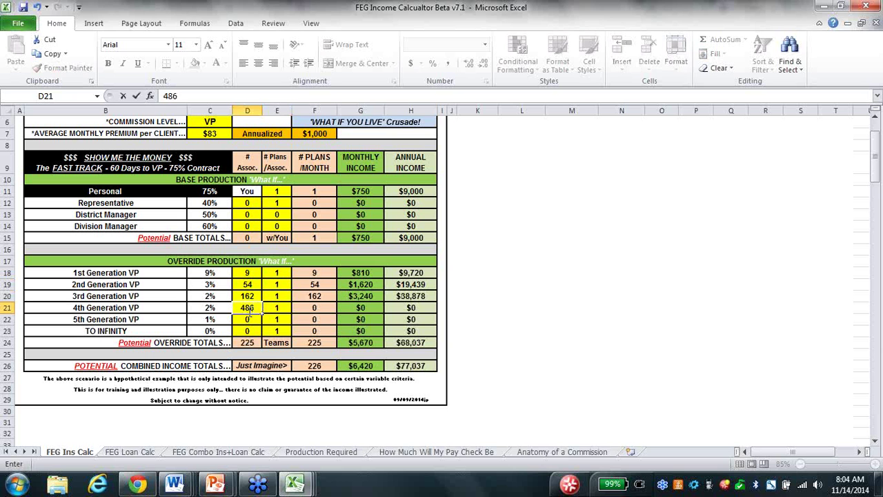
pyautogui.press('Tab')
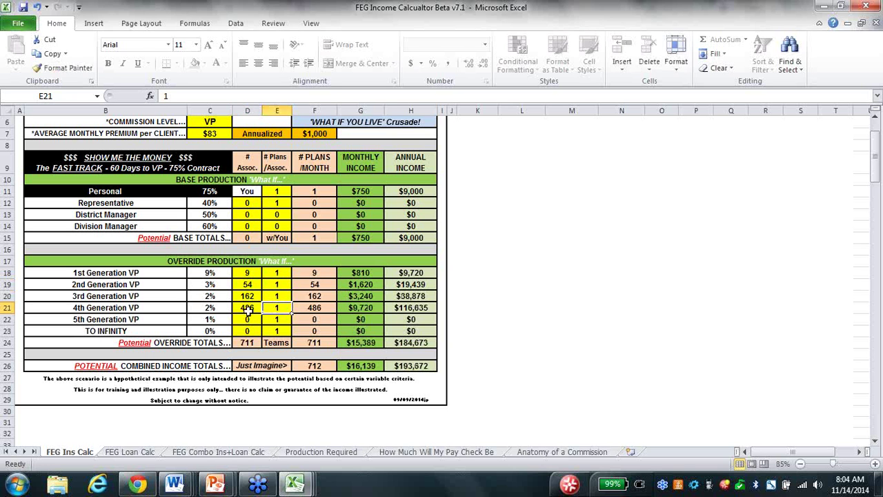
# Set the number of associates to 486 for both the 5th Generation VP and the TO INFINITY row.
pyautogui.click(247, 319)
pyautogui.write('486')
pyautogui.press('Tab')
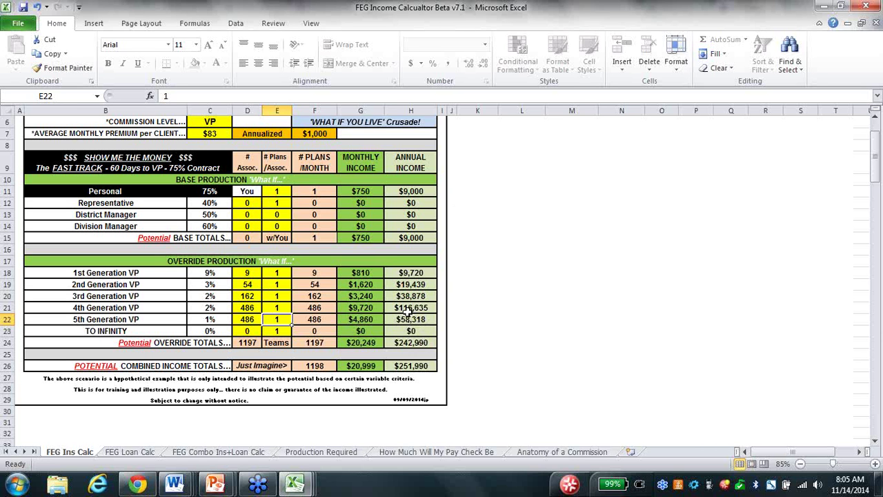
pyautogui.press('Up')
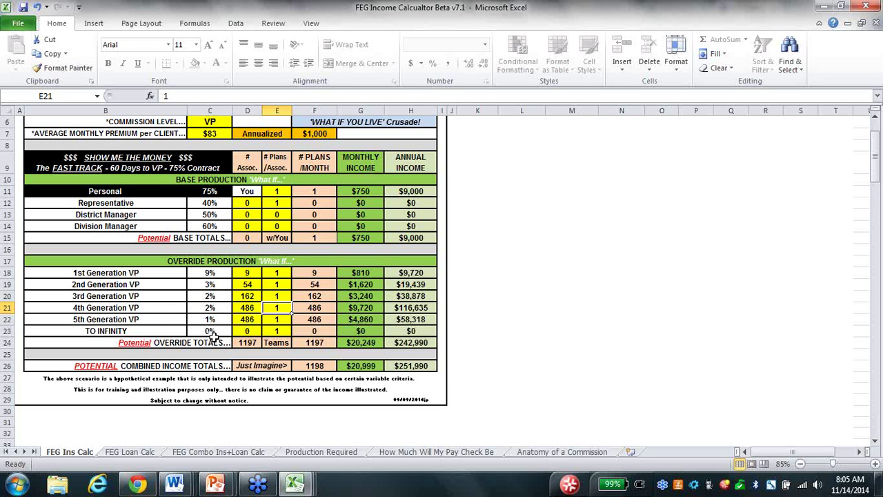
pyautogui.click(250, 331)
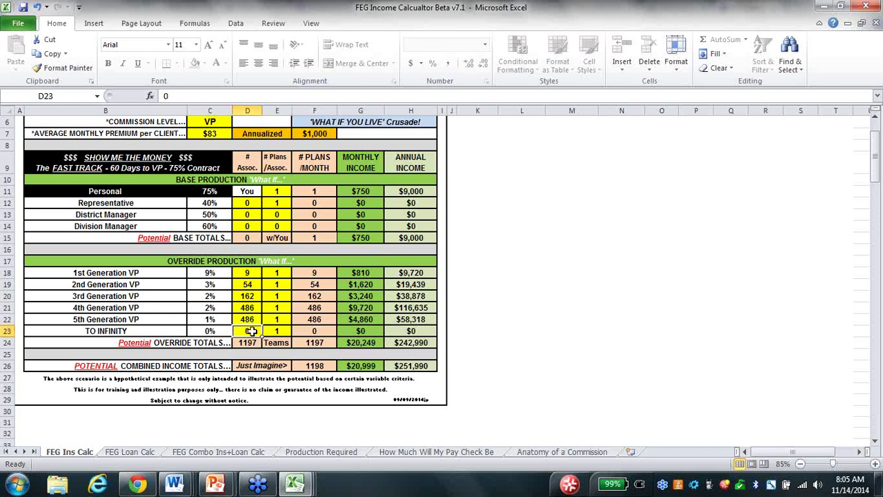
pyautogui.write('486')
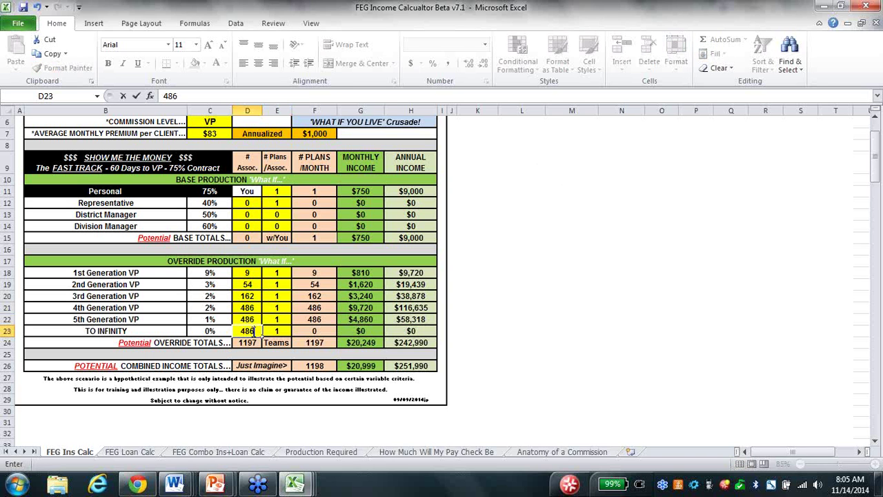
pyautogui.press('Tab')
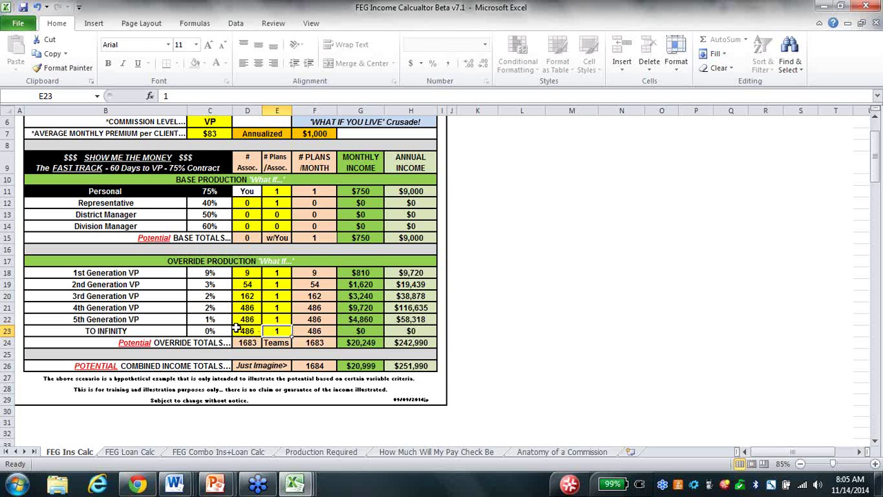
# Change the calculator's commission level to SVP to examine the override income at that level.
pyautogui.click(230, 122)
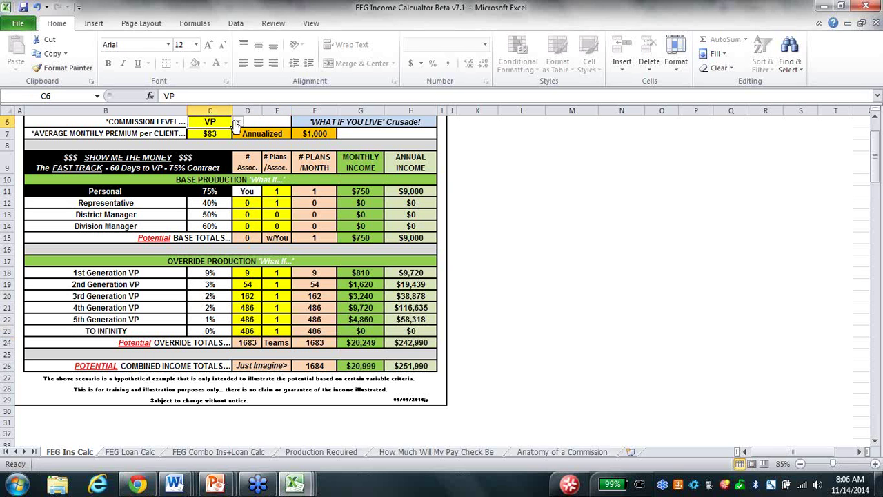
pyautogui.click(237, 122)
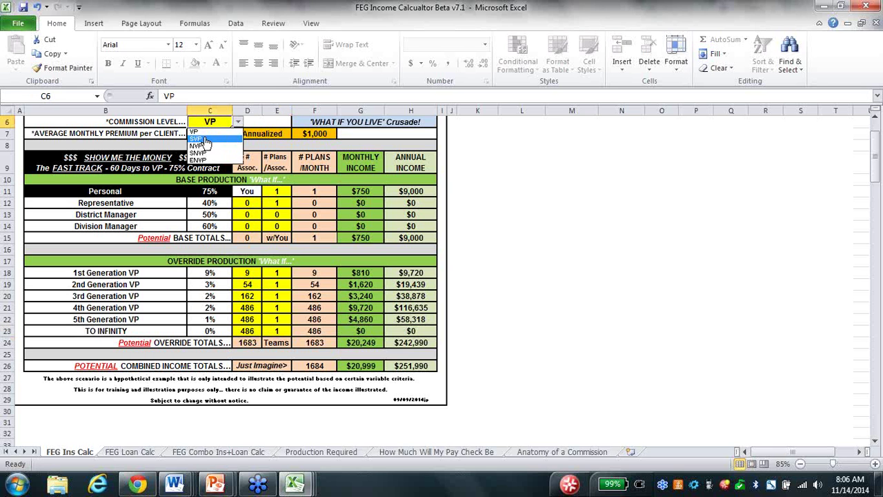
pyautogui.click(206, 140)
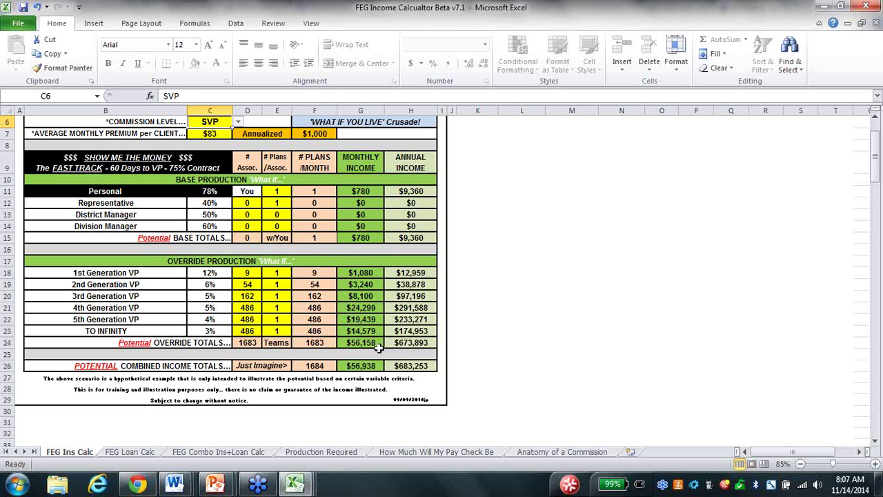
# Raise the commission level to NVP and from there to ENVP to compare the income totals.
pyautogui.click(238, 122)
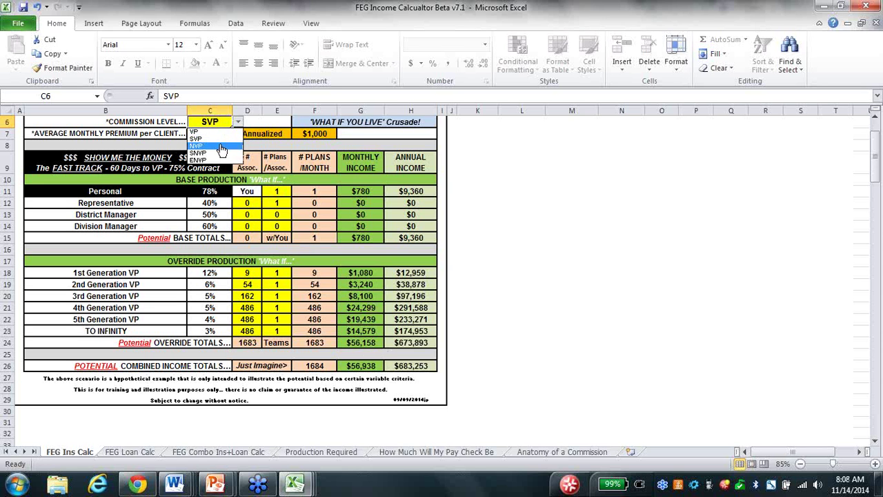
pyautogui.click(227, 145)
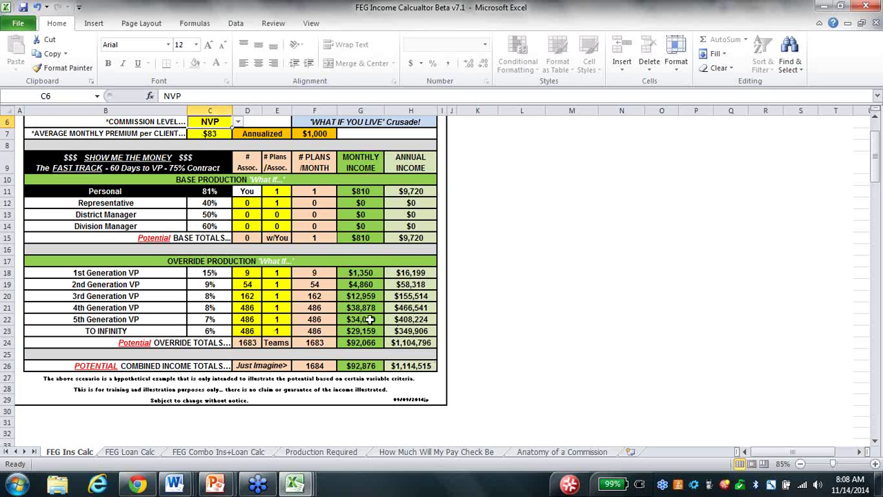
pyautogui.click(238, 122)
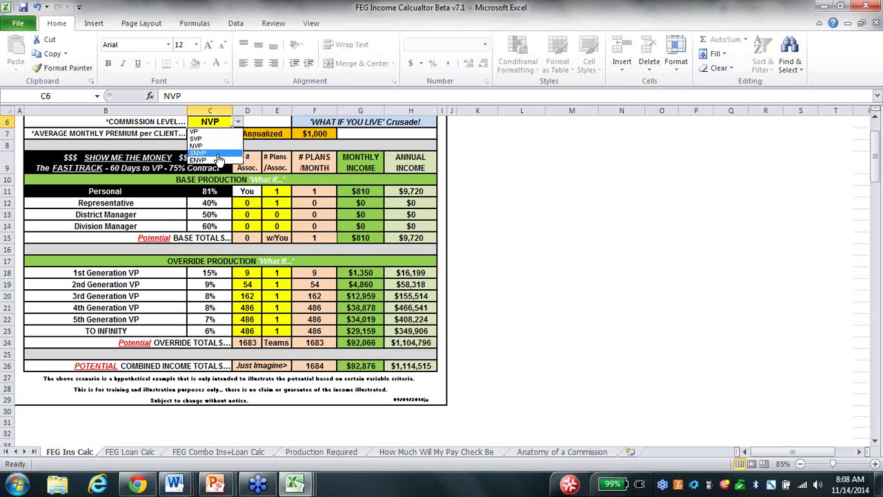
pyautogui.click(218, 161)
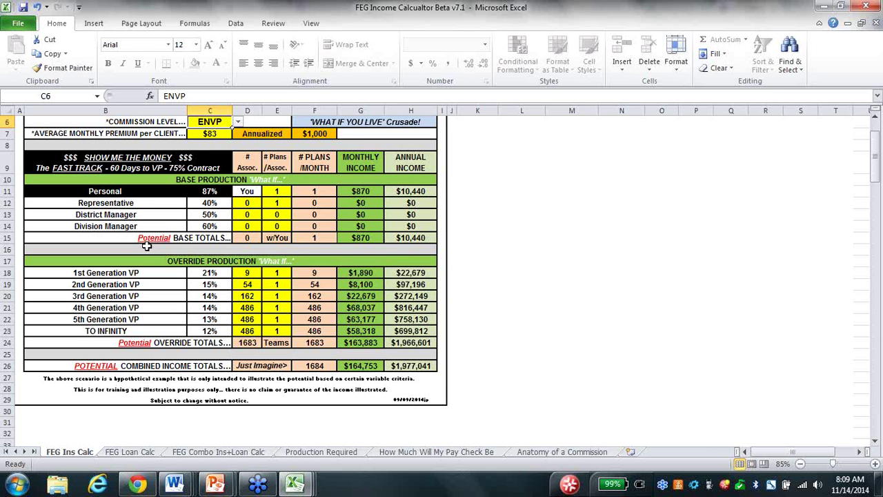
# Return the commission level to VP and raise it to SVP to repeat the income comparison.
pyautogui.click(236, 122)
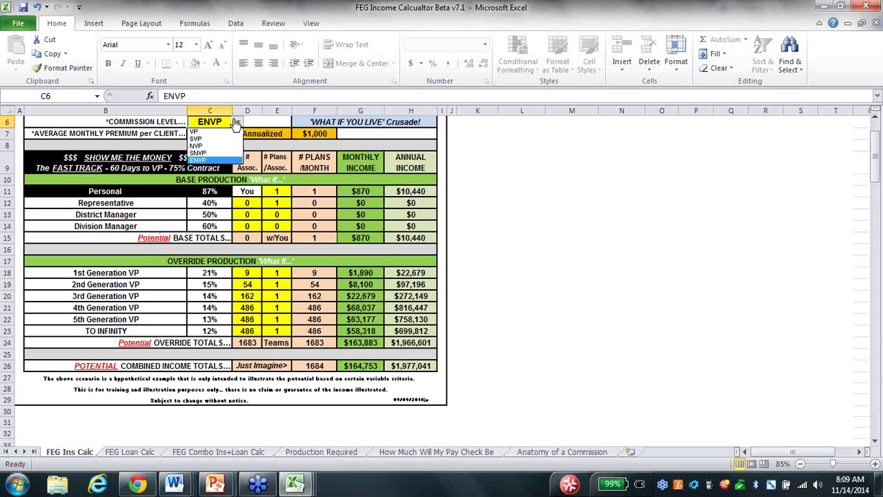
pyautogui.click(223, 132)
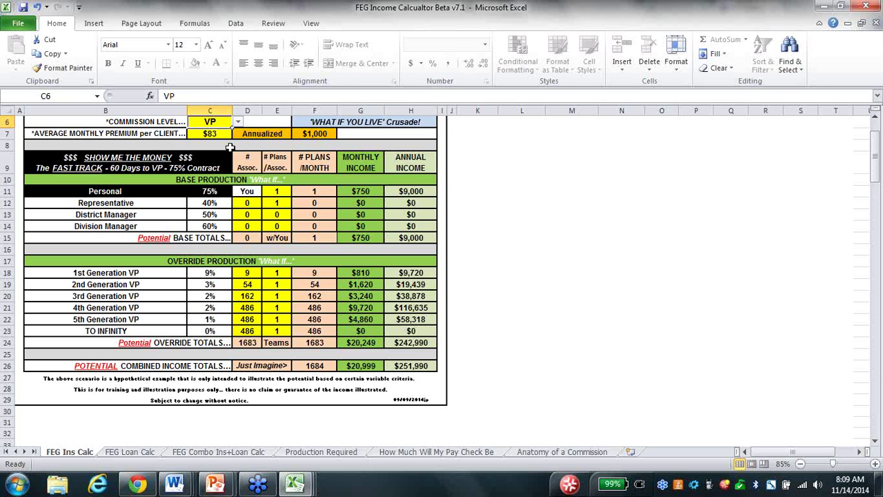
pyautogui.click(238, 121)
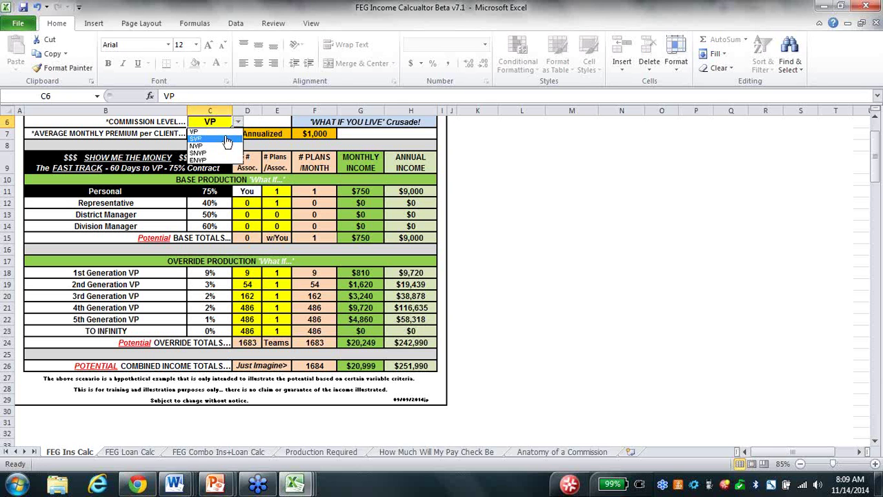
pyautogui.click(227, 139)
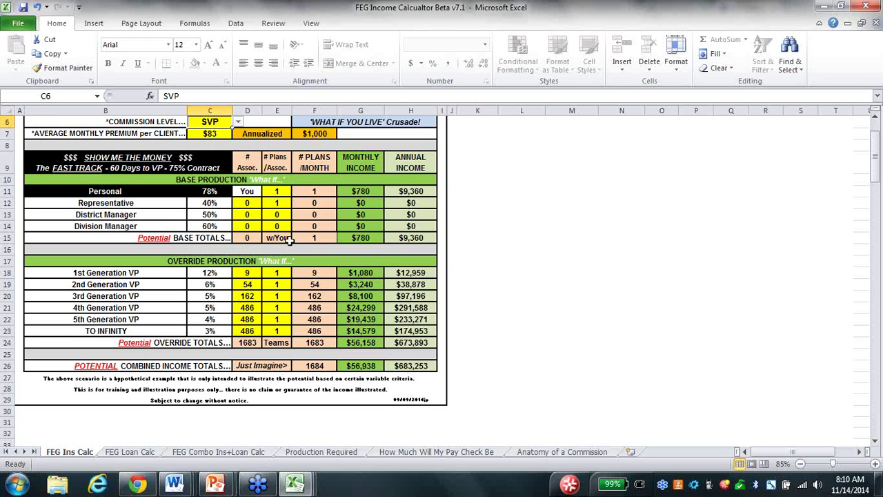
# Advance the commission level from SVP through NVP to ENVP, comparing the combined income totals.
pyautogui.click(237, 123)
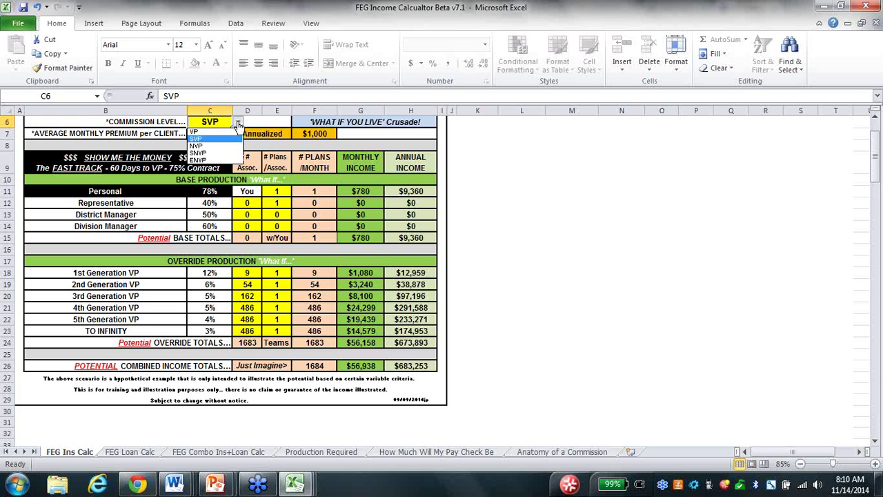
pyautogui.click(231, 147)
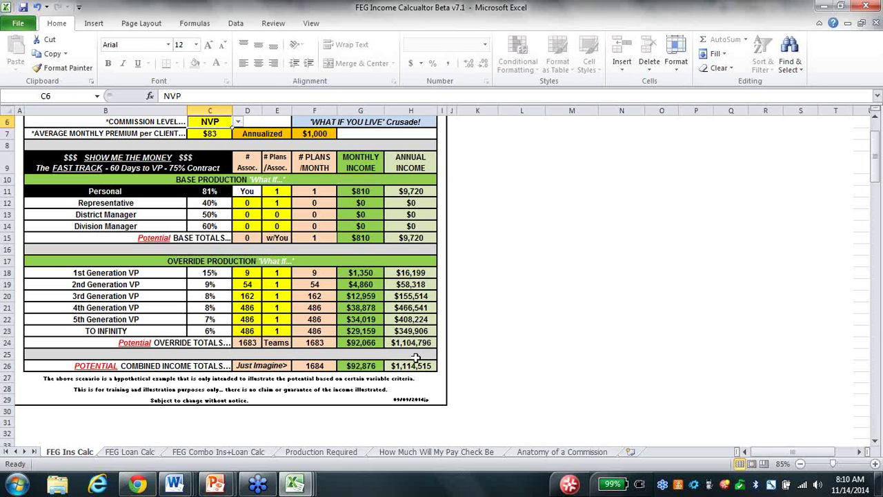
pyautogui.click(238, 124)
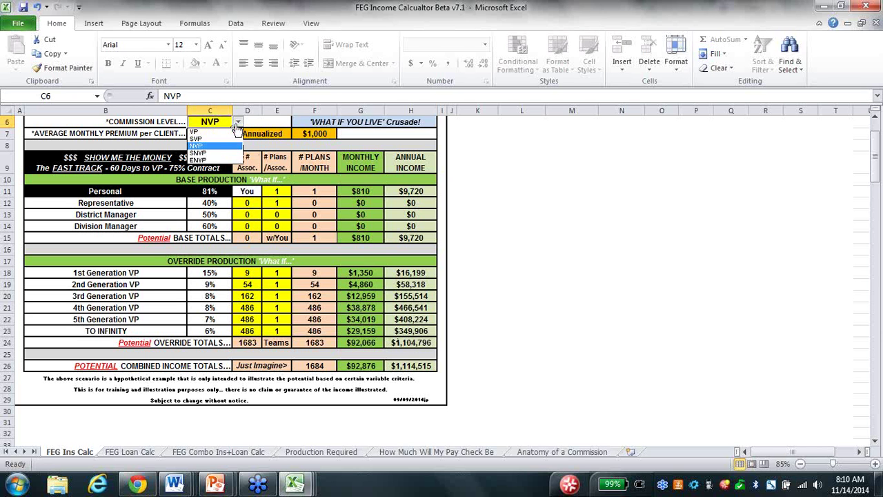
pyautogui.click(216, 160)
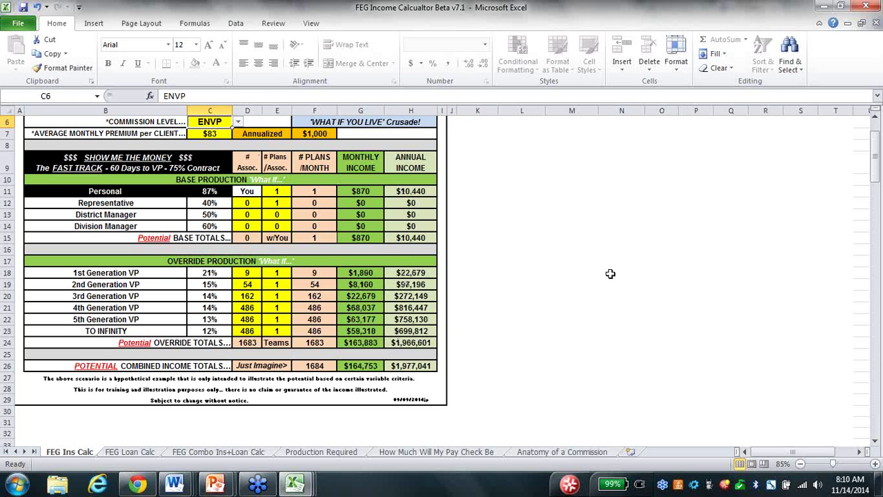
# Set the average monthly premium per client to $300 and compare the resulting combined income totals.
pyautogui.press('Right')
pyautogui.press('Right')
pyautogui.press('Right')
pyautogui.press('Right')
pyautogui.press('Right')
pyautogui.press('Right')
pyautogui.press('Right')
pyautogui.press('Right')
pyautogui.press('Right')
pyautogui.press('Right')
pyautogui.press('Up')
pyautogui.press('Up')
pyautogui.press('Up')
pyautogui.press('Up')
pyautogui.press('Up')
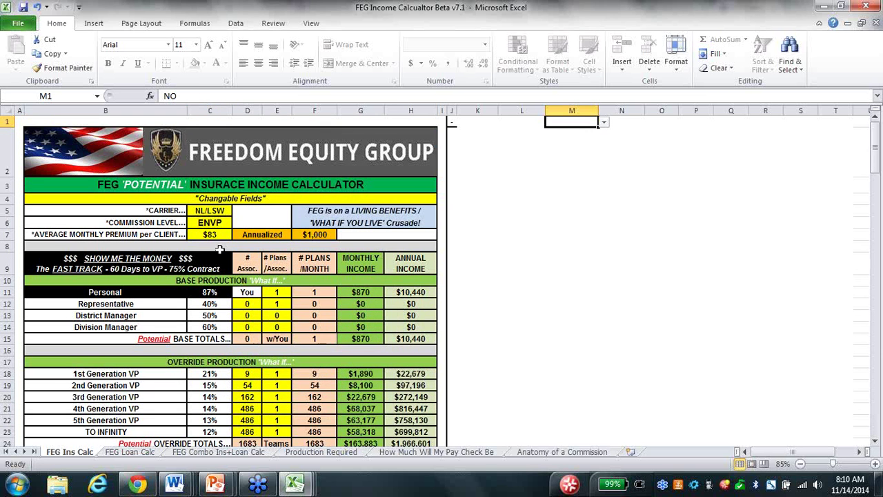
pyautogui.click(217, 235)
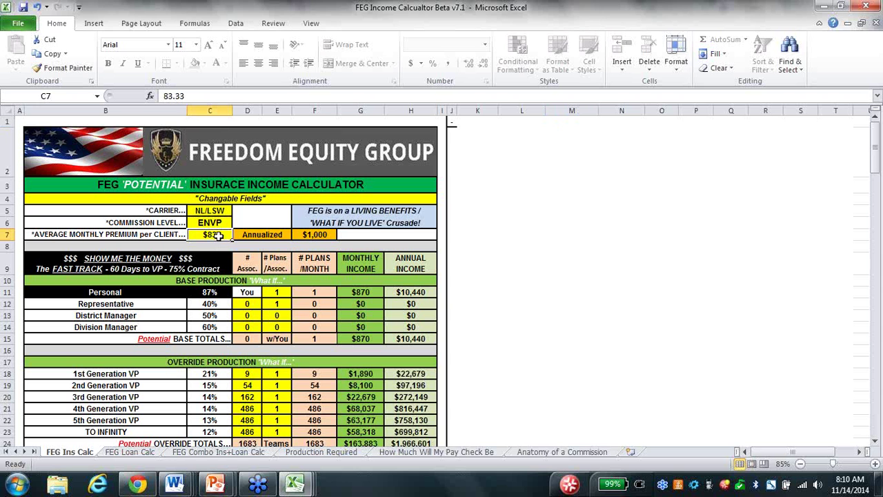
pyautogui.write('300')
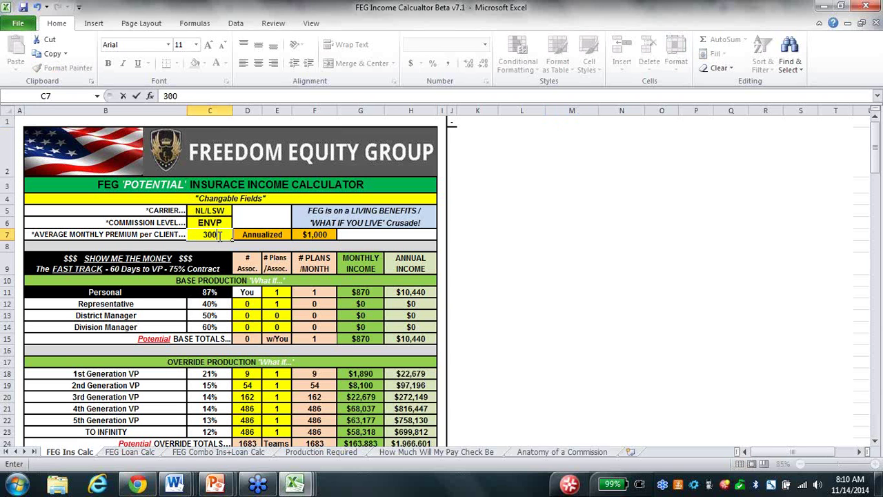
pyautogui.press('Return')
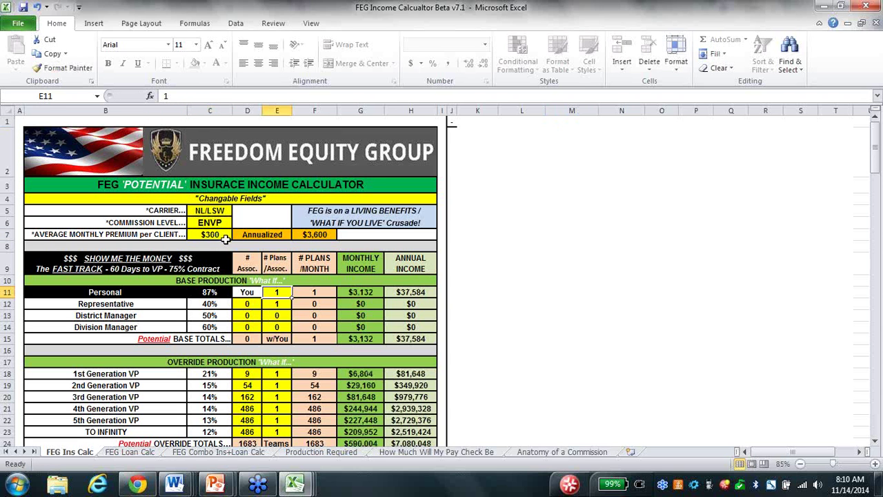
pyautogui.click(875, 440)
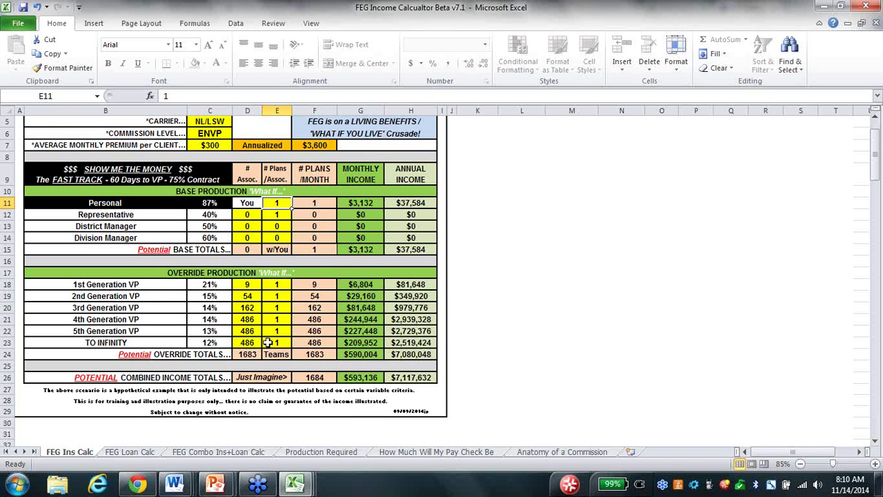
# Switch to the Document1 notes in Word to review the VP generation counts, and return to the Excel income calculator.
pyautogui.moveTo(173, 486)
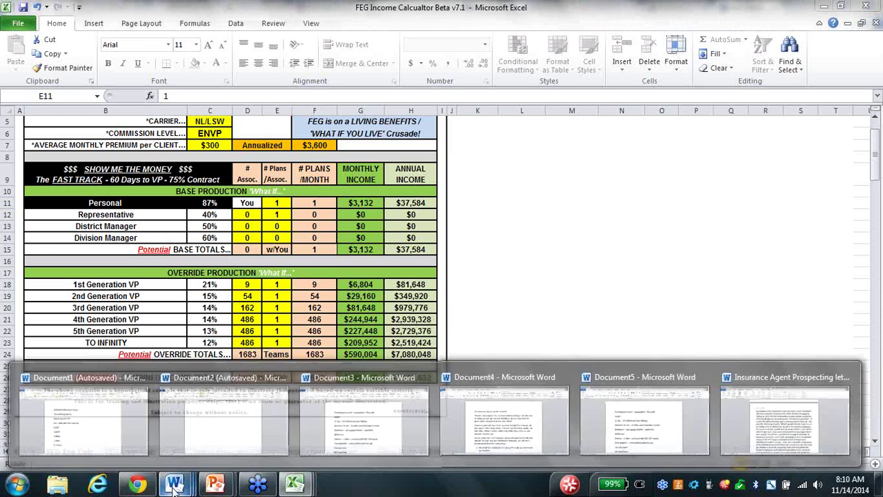
pyautogui.click(81, 431)
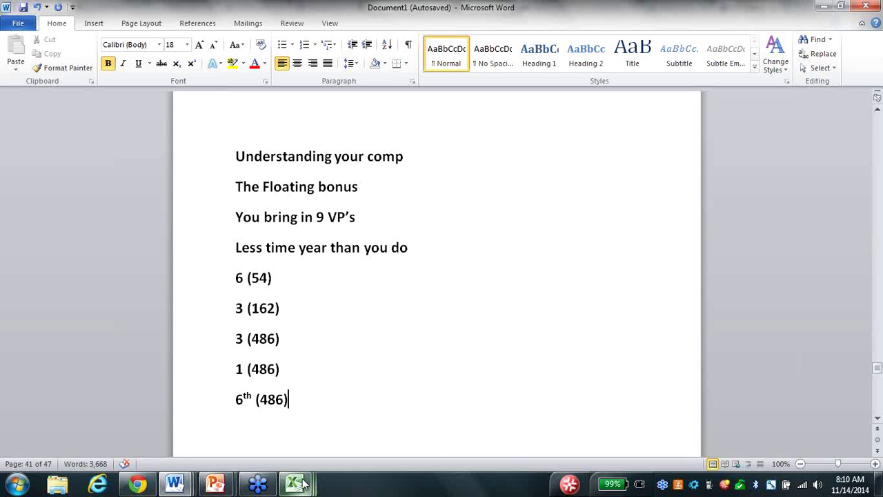
pyautogui.moveTo(294, 483)
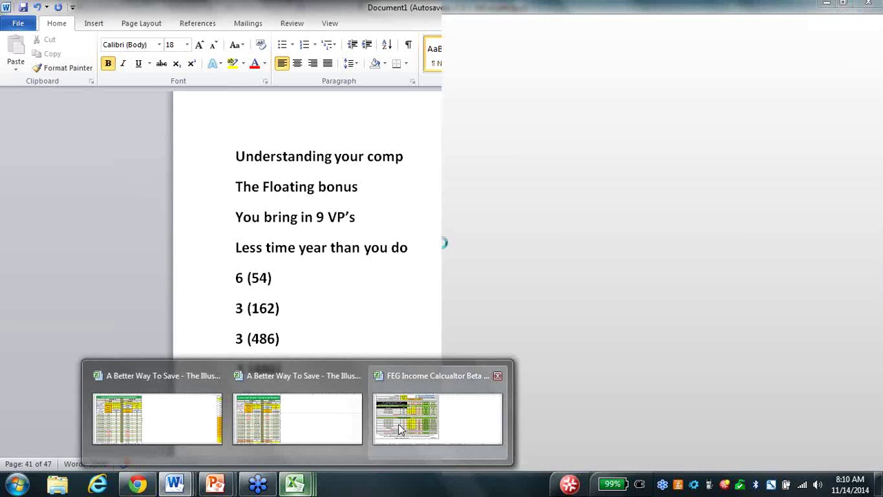
pyautogui.click(399, 423)
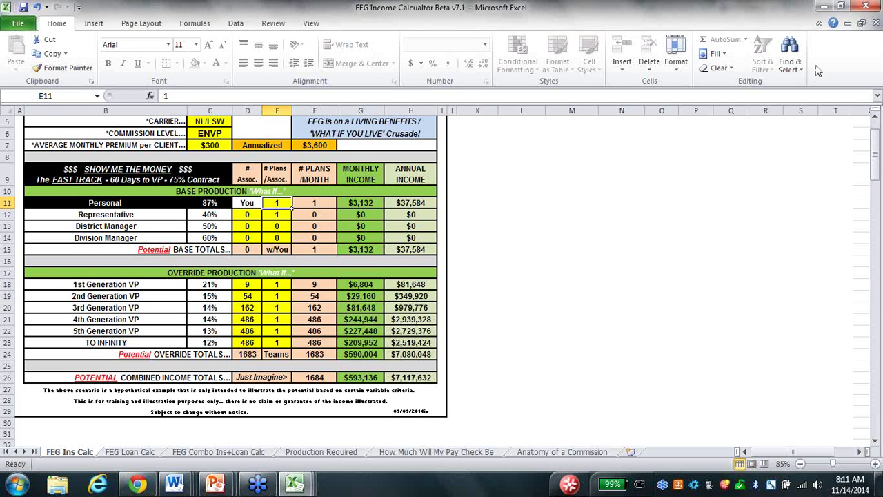
pyautogui.click(873, 27)
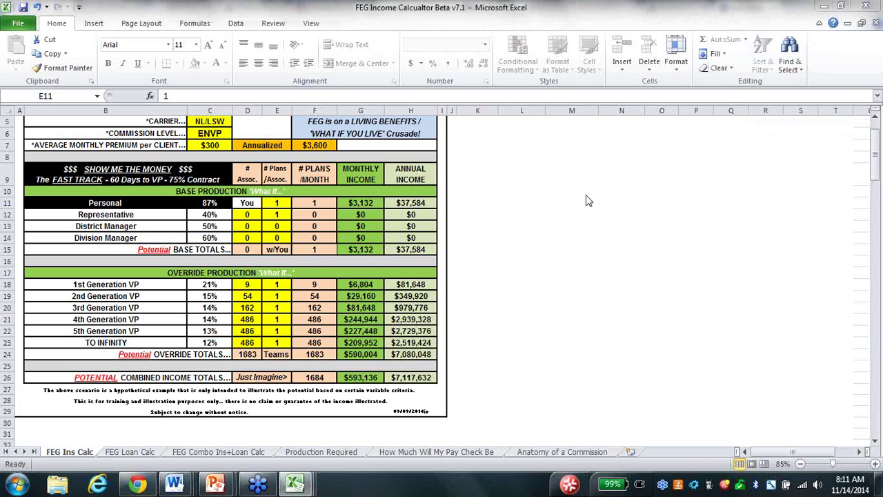
# Switch to the Document1 notes in Word and add the line "Revenue – ask you train –" below the generation counts.
pyautogui.moveTo(177, 486)
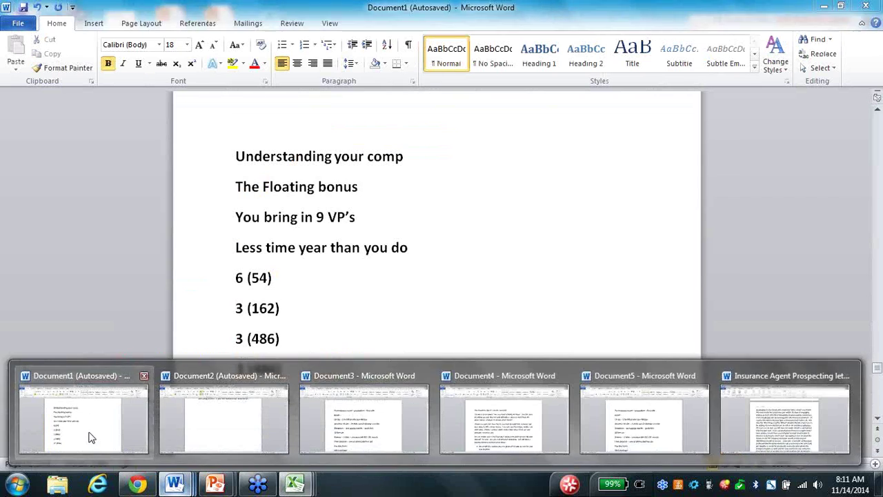
pyautogui.click(88, 433)
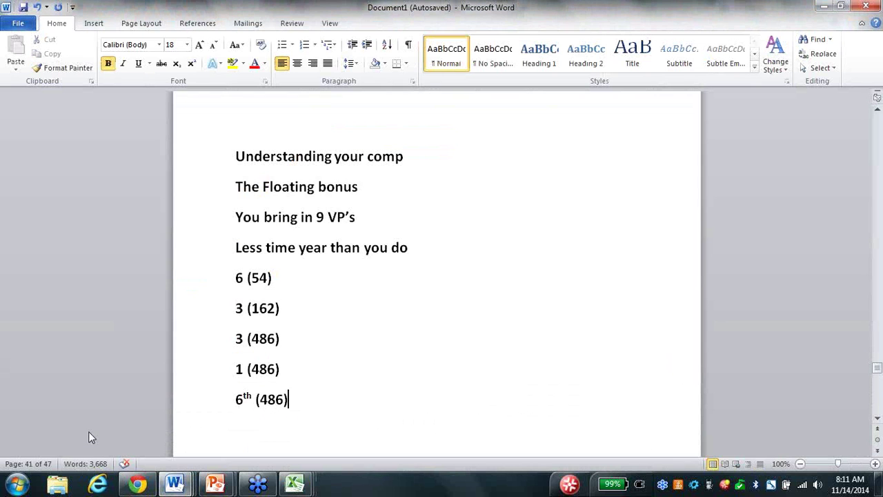
pyautogui.press('Return')
pyautogui.write('Revenue ')
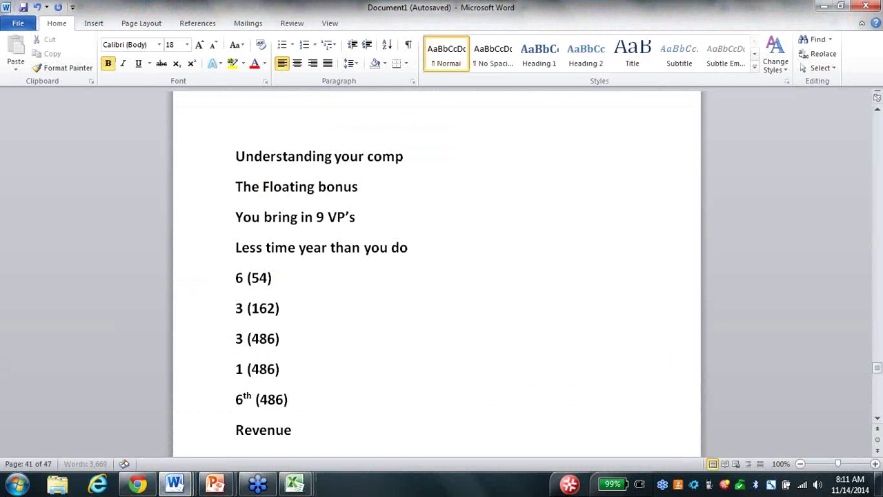
pyautogui.write('- ask you train -')
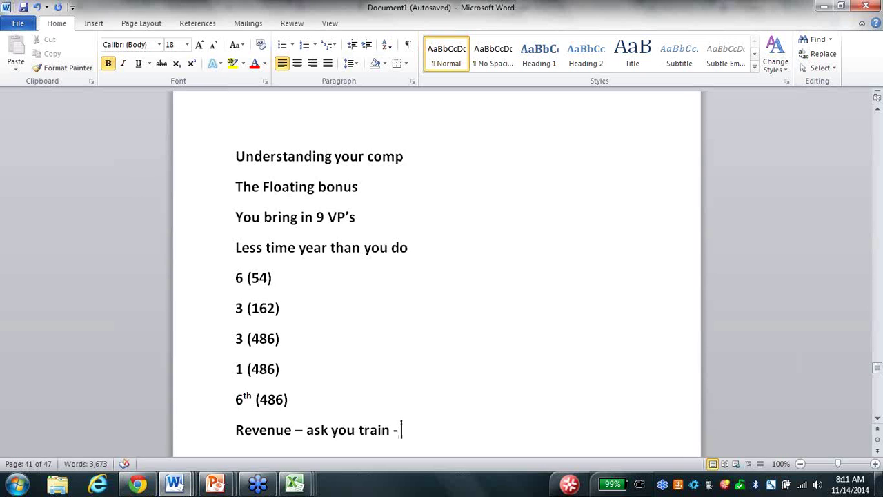
# Add a new line to the notes reading "Model – work shops – some people business for them insurance".
pyautogui.press('Return')
pyautogui.write('model - work shops - s')
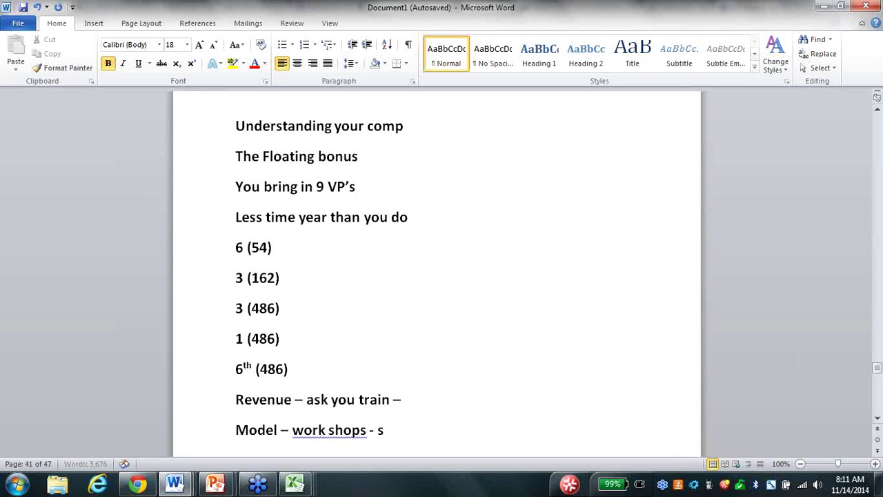
pyautogui.write('ome people')
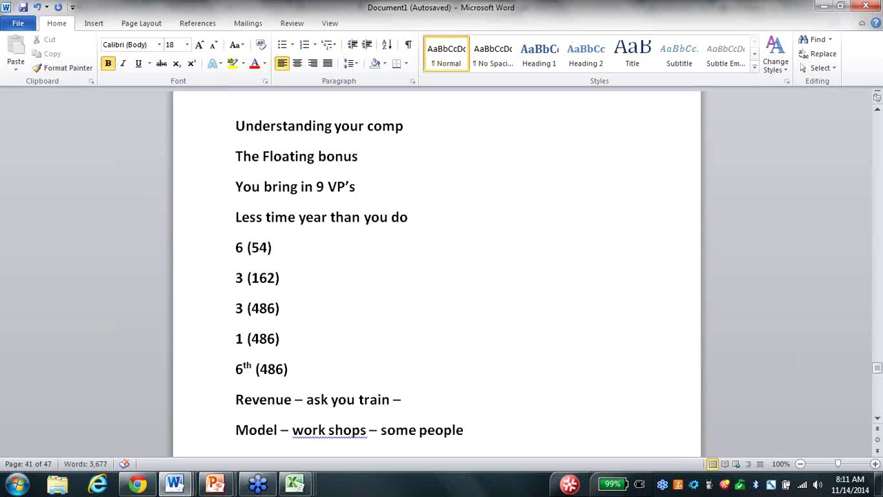
pyautogui.write(' business for them insurance')
pyautogui.press('Return')
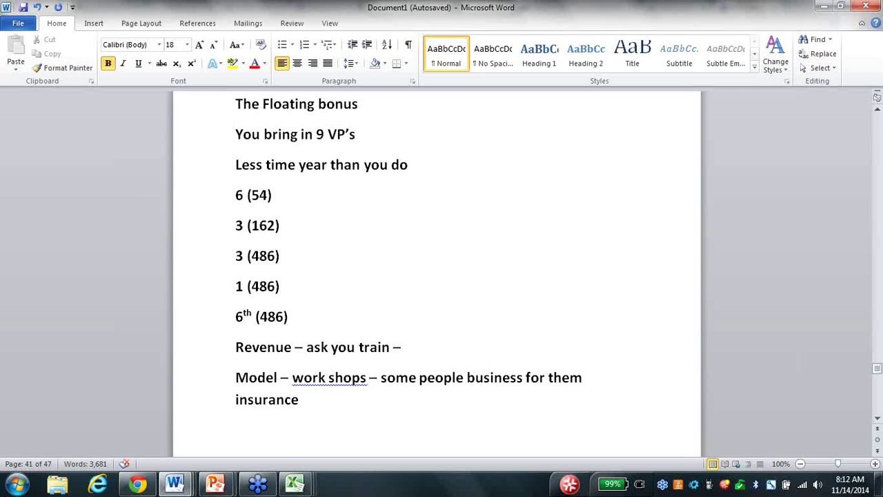
# Add three lines to the notes: "Now – said", "Indexing platform" and "Simple as possible".
pyautogui.write('Now - said')
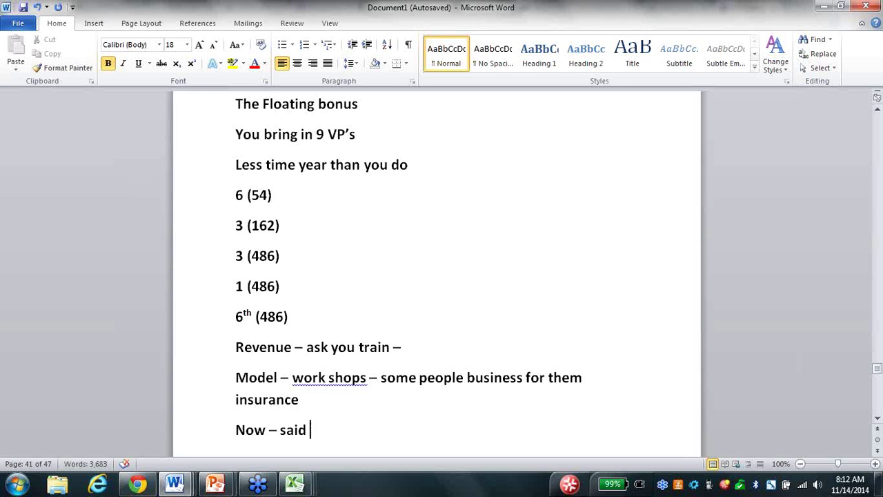
pyautogui.press('Return')
pyautogui.write('Ind')
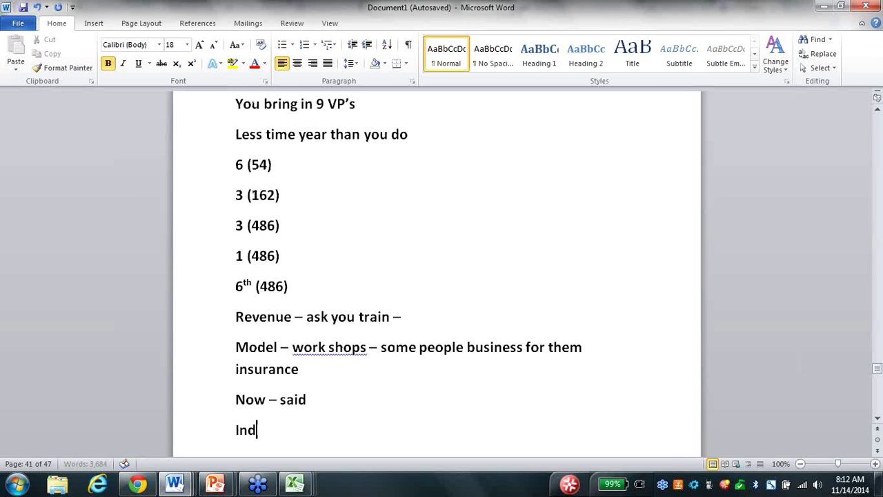
pyautogui.write('exing ')
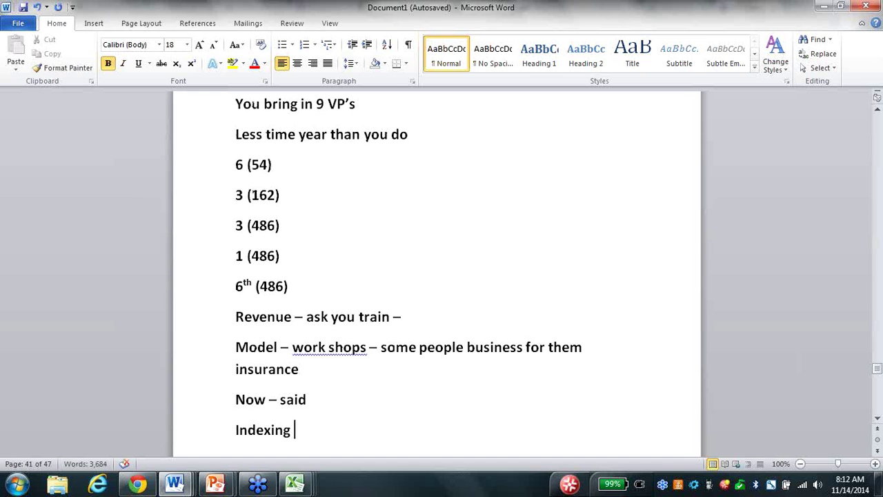
pyautogui.write('platform')
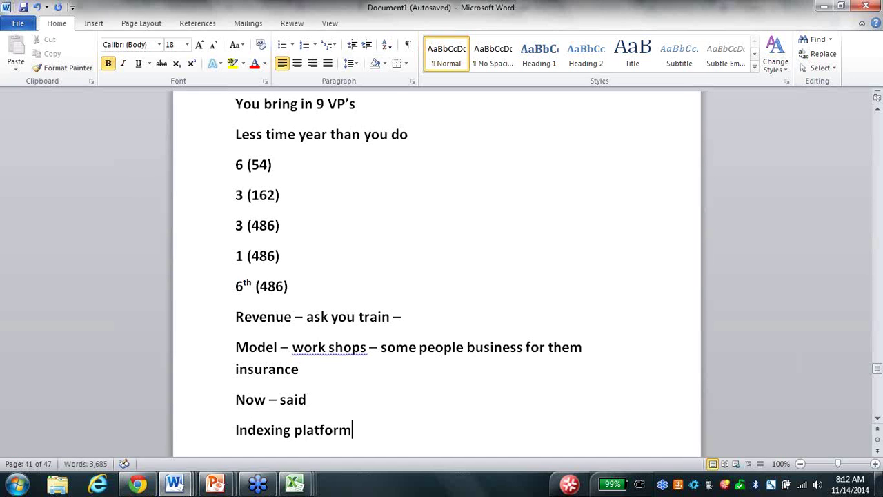
pyautogui.press('Return')
pyautogui.write('simple as possibl')
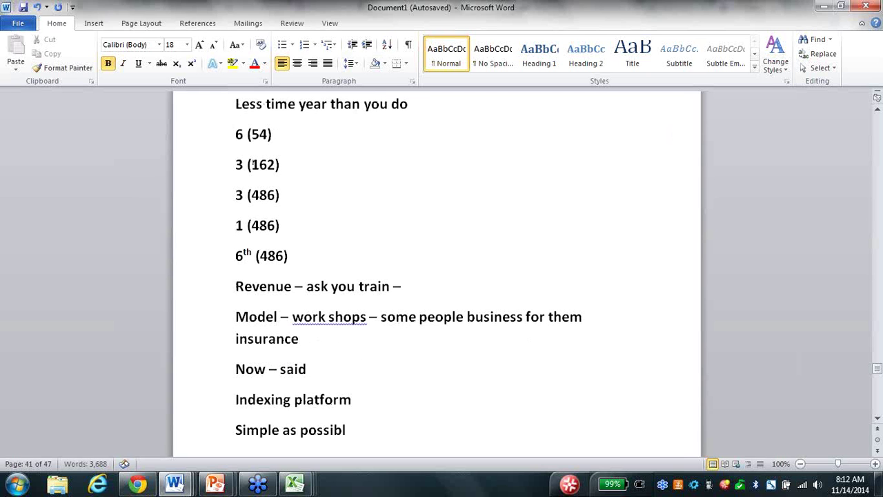
pyautogui.write('e')
pyautogui.press('Return')
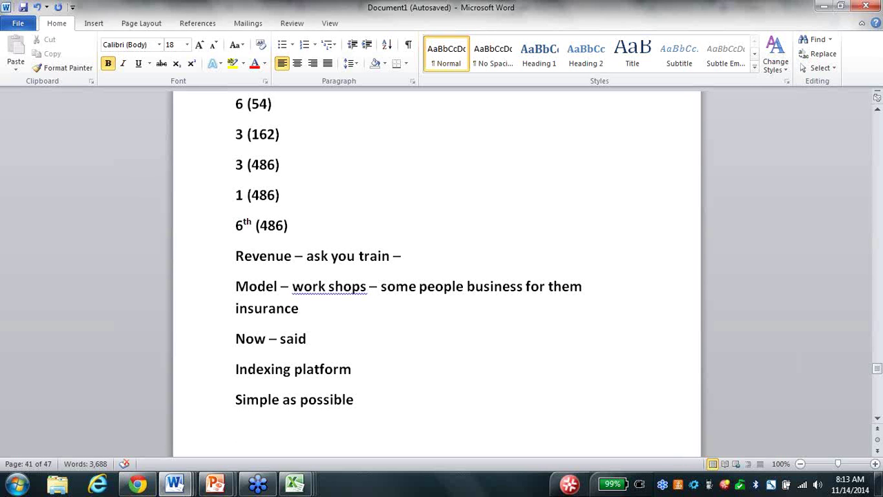
# Add the lines "Cell phone – read to make money what have to do" and "3 phone calls a day" to the notes.
pyautogui.write('Cell phone - re')
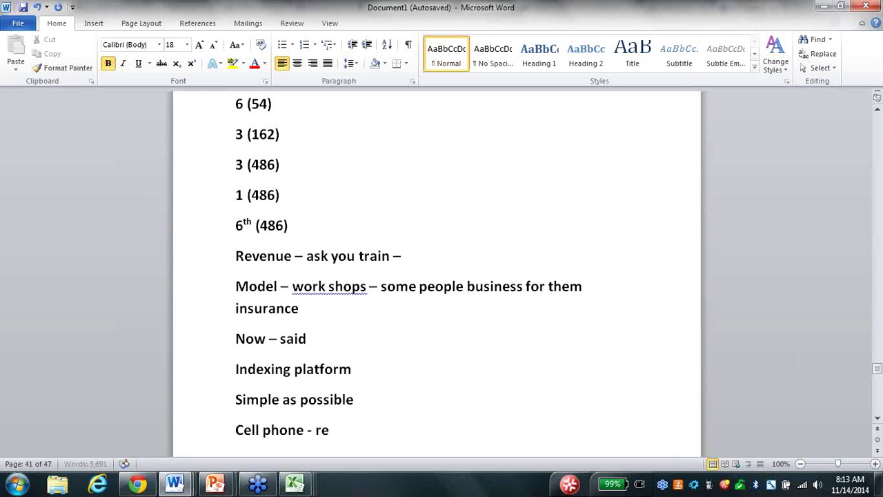
pyautogui.write('ad to make money what have to do')
pyautogui.press('Return')
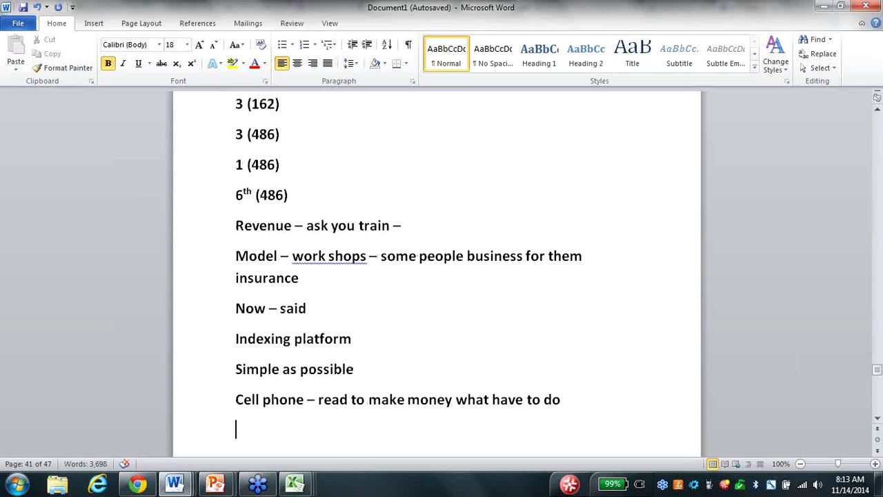
pyautogui.write('3 phone')
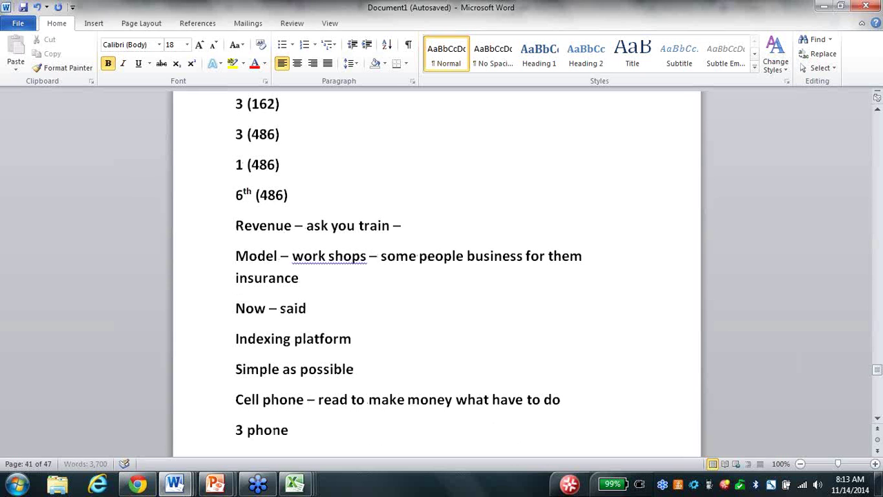
pyautogui.write(' calls a day')
pyautogui.press('Return')
# Add the lines "Are you near a computer ?" and "3.41 video", ending the notes with a page break.
pyautogui.write('A')
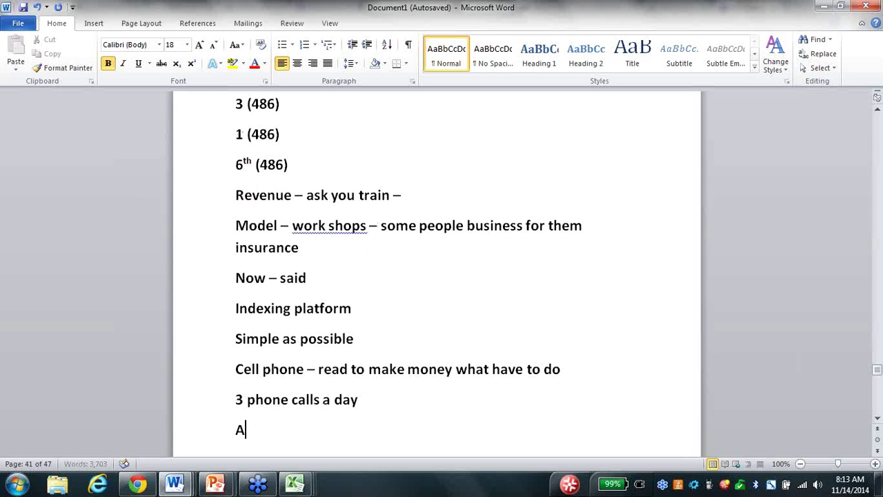
pyautogui.write('re you near')
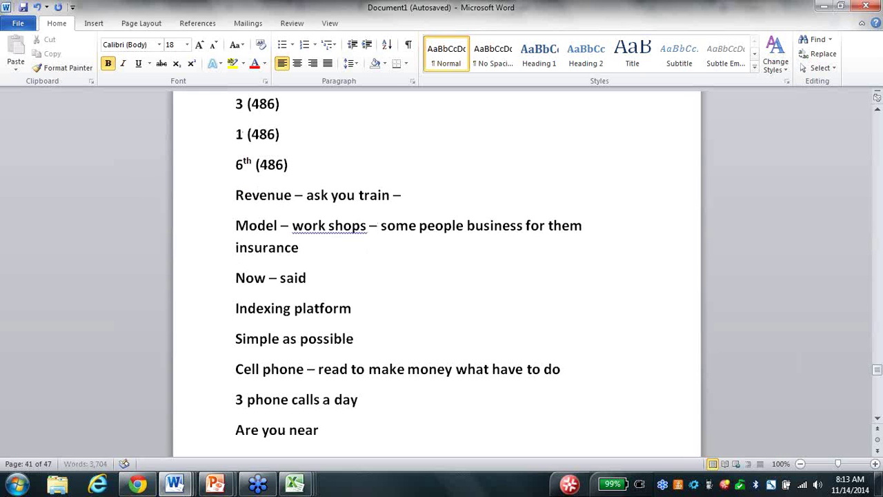
pyautogui.write(' a computer ?')
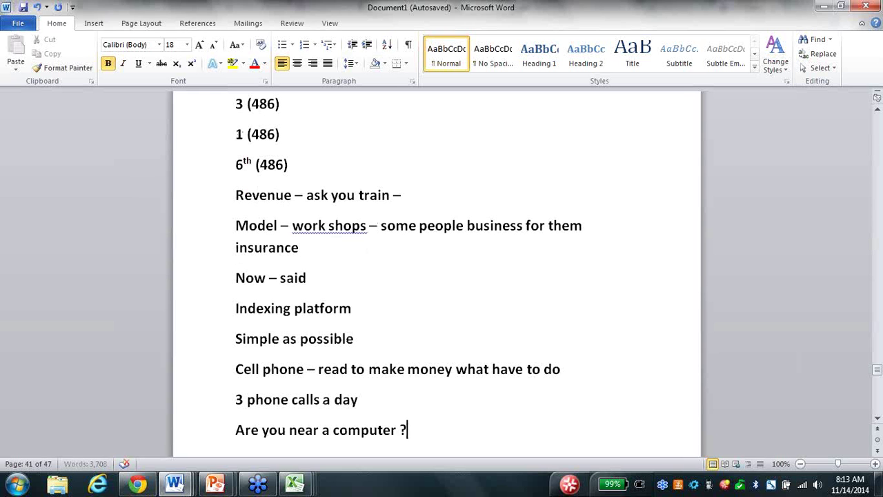
pyautogui.press('Return')
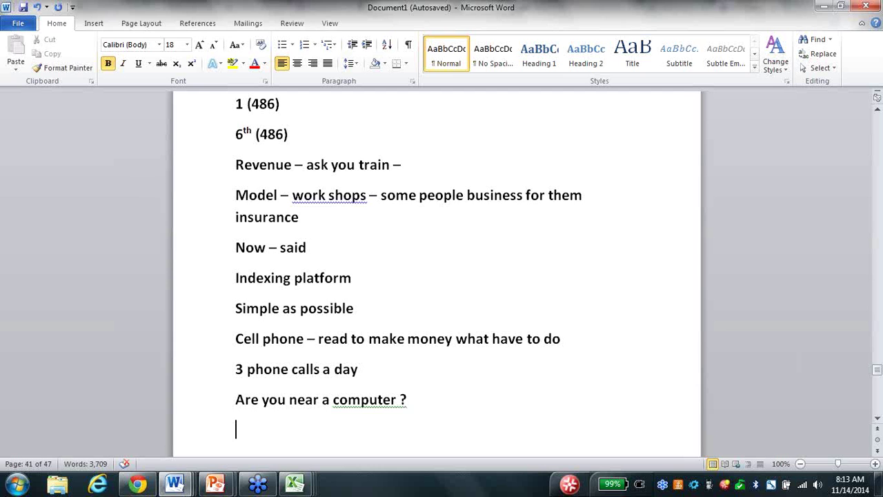
pyautogui.write('3.41 video')
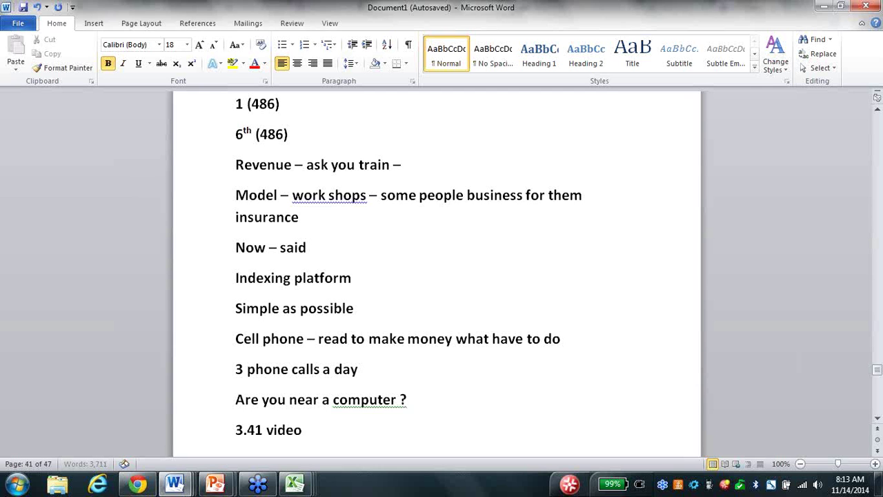
pyautogui.hotkey('ctrl', 'Return')
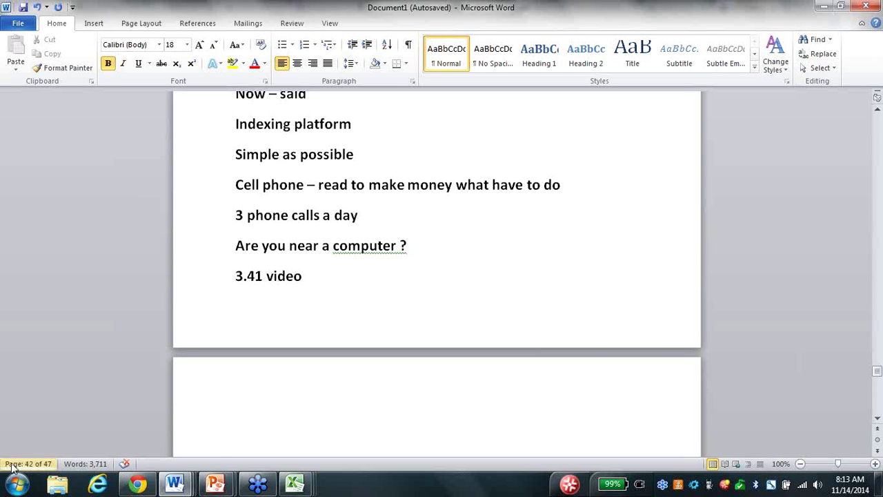
# Switch to the My Webinars window in Chrome and close the Facebook Birthdays tab.
pyautogui.moveTo(140, 488)
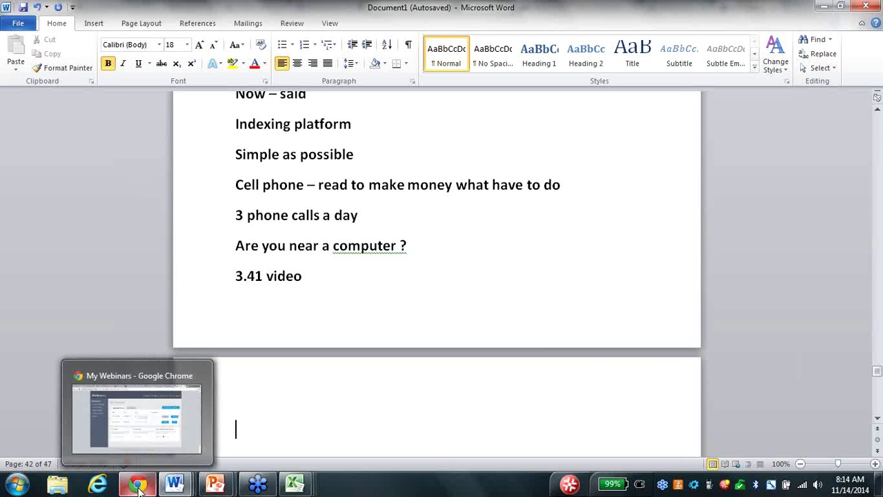
pyautogui.click(138, 448)
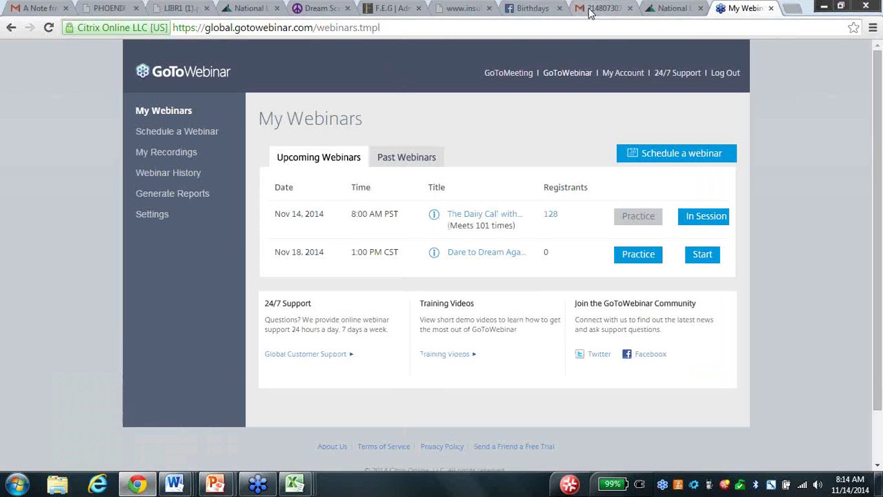
pyautogui.click(559, 9)
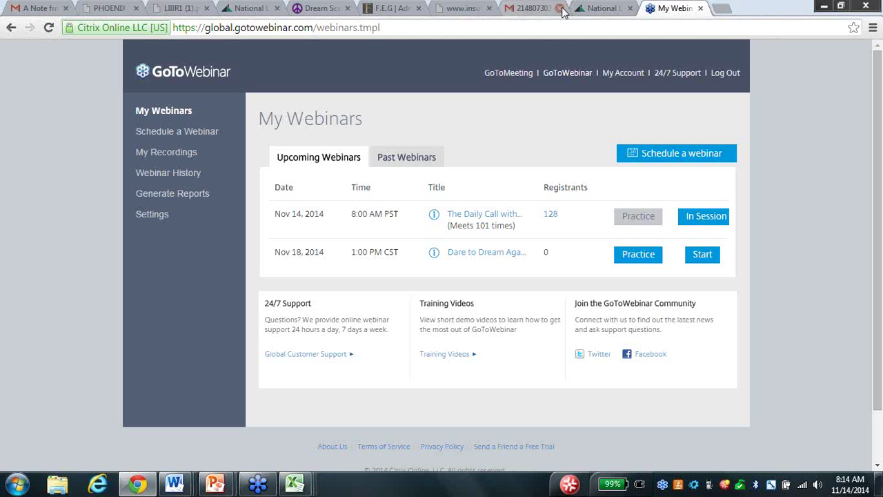
# Open the Freedom Equity Group site in a new browser tab, dismiss the event pop-up and show the START HERE getting-started videos.
pyautogui.click(722, 10)
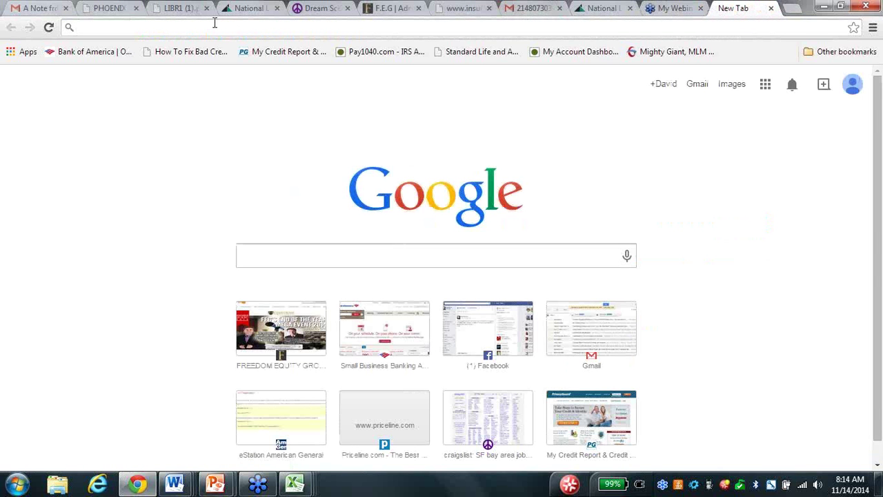
pyautogui.click(276, 327)
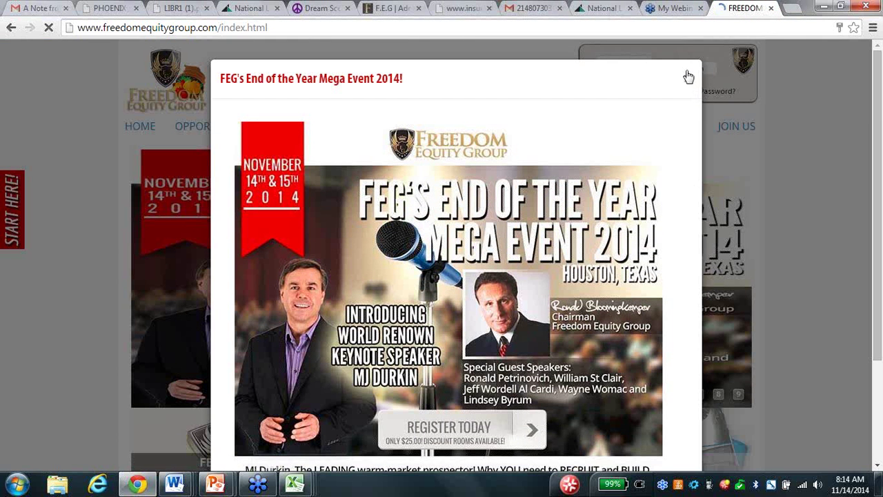
pyautogui.click(689, 76)
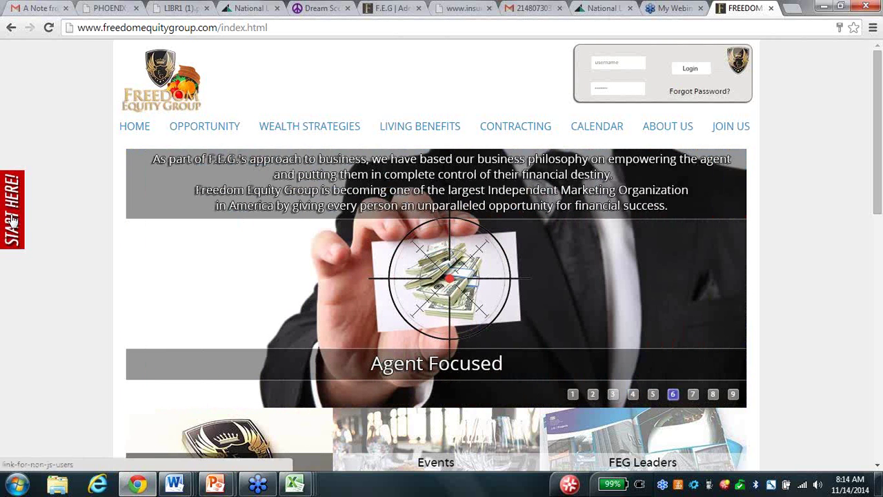
pyautogui.click(10, 217)
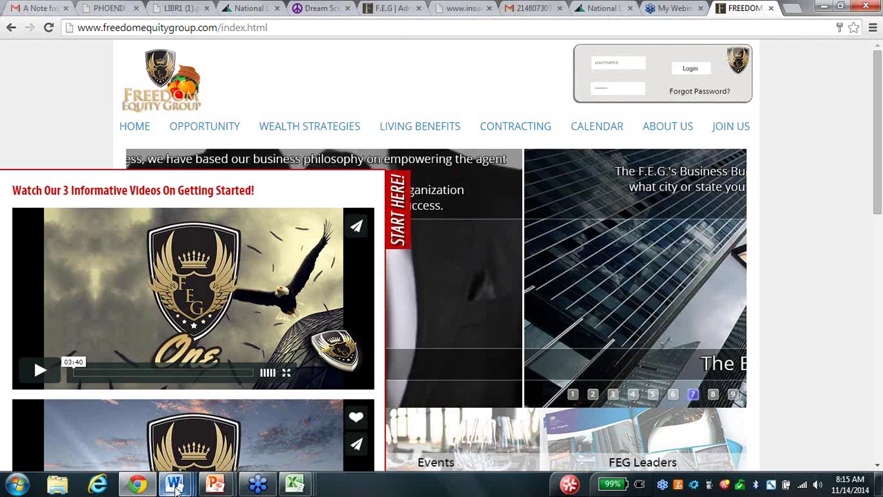
# Switch to the Word notes and add the line "3 people on that video – what would happen" on the new page.
pyautogui.moveTo(176, 487)
pyautogui.click(118, 437)
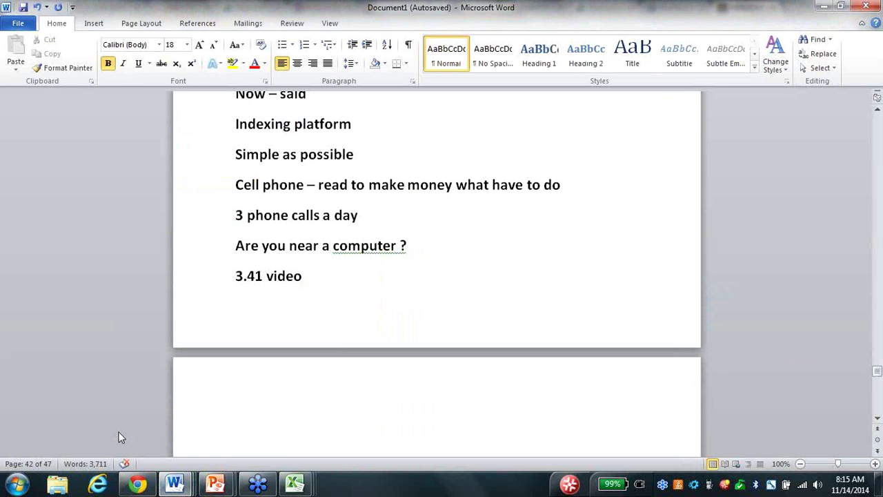
pyautogui.write('3 peop')
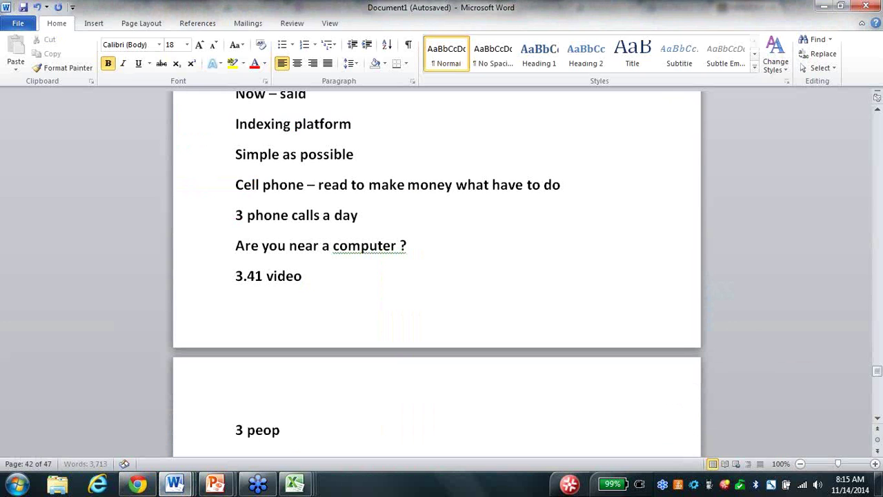
pyautogui.write('le on ht')
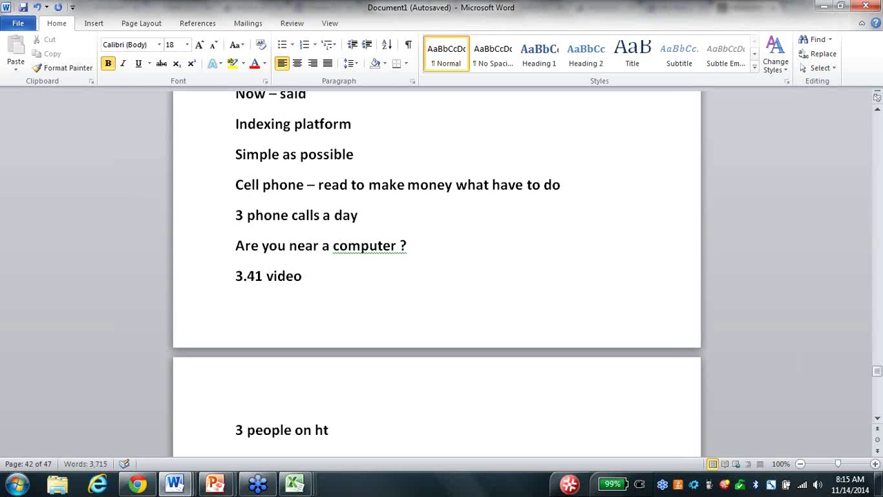
pyautogui.press('BackSpace')
pyautogui.press('BackSpace')
pyautogui.write('that video - w')
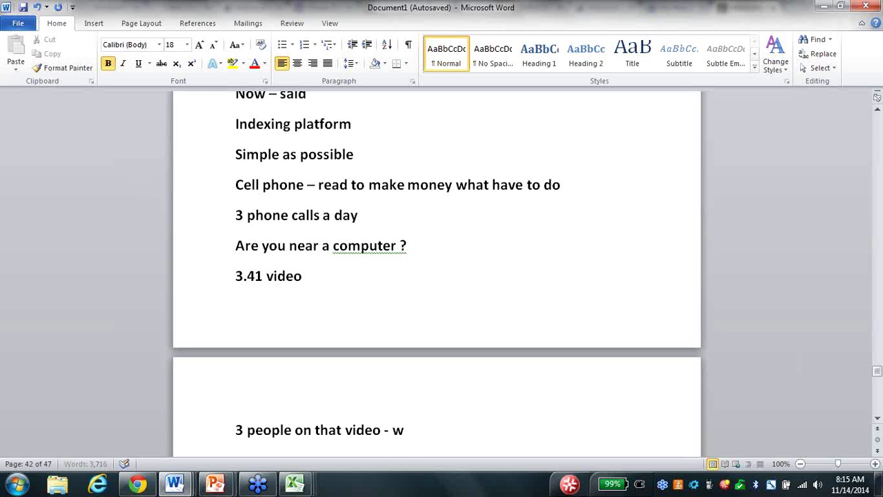
pyautogui.write('hat would ha')
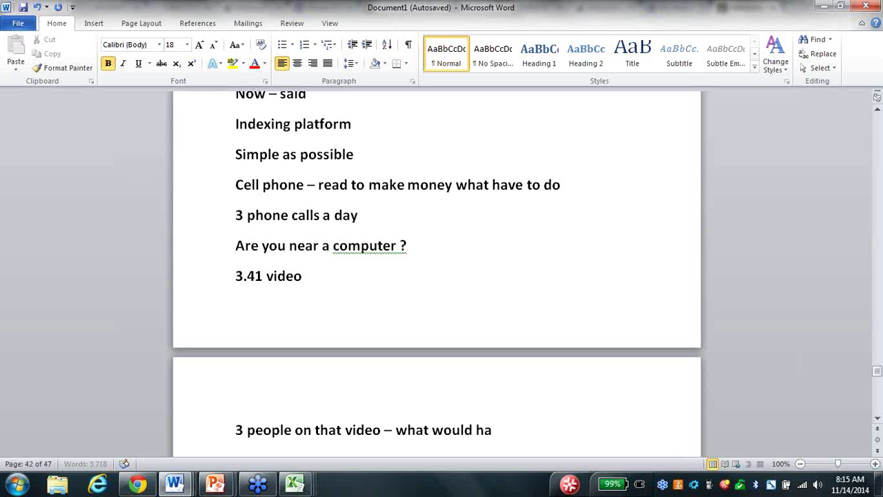
pyautogui.write('ppen')
pyautogui.press('Return')
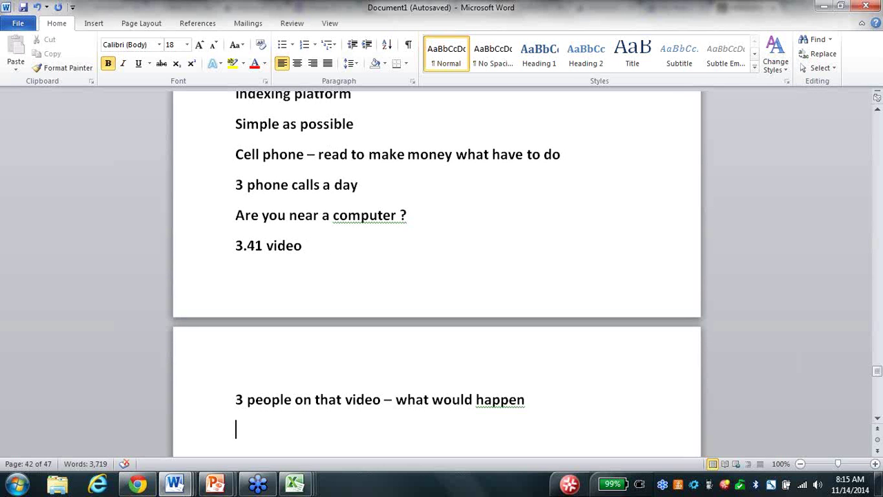
# Switch to the Excel workbook "A Better Way To Save - The Illustrator v8.0" on its Lump Sum Contribution sheet.
pyautogui.click(295, 483)
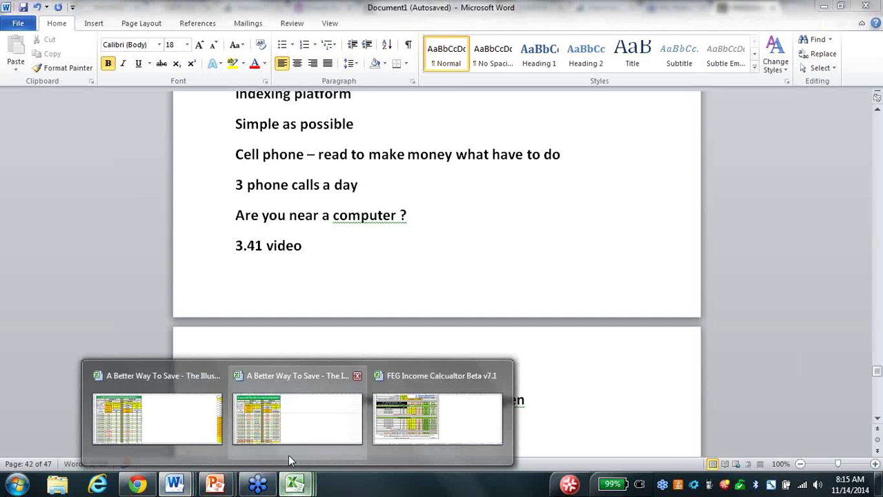
pyautogui.moveTo(288, 455)
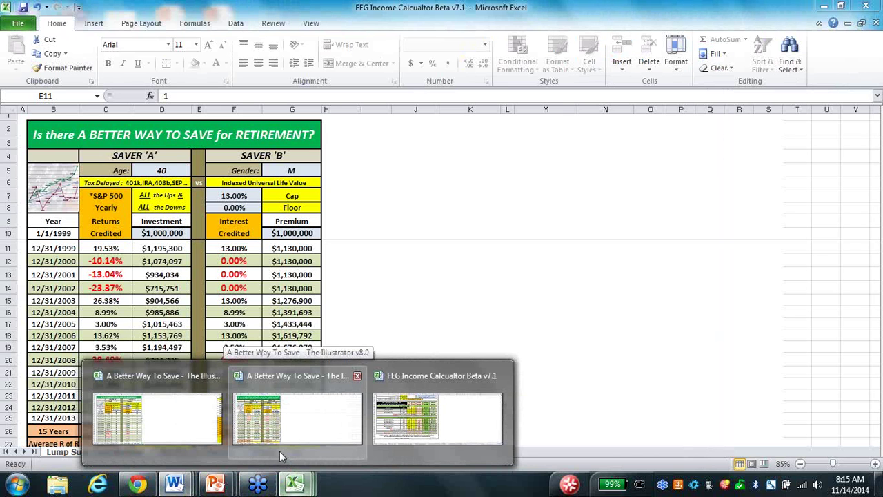
pyautogui.click(259, 414)
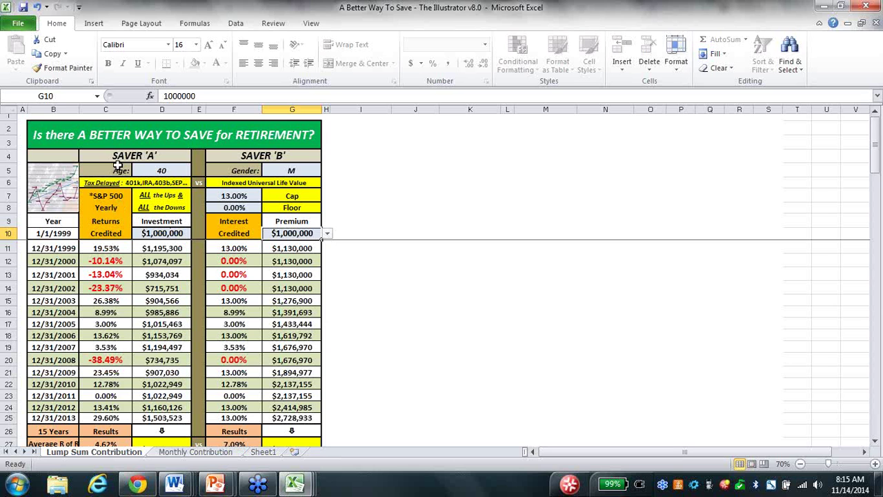
# Look at the age choices for Saver 'A' and the cap rate for Saver 'B'.
pyautogui.click(190, 173)
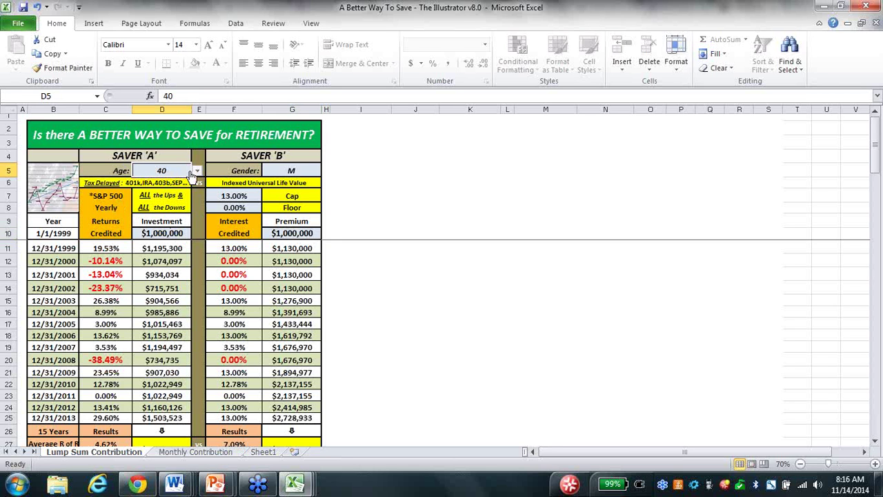
pyautogui.click(197, 171)
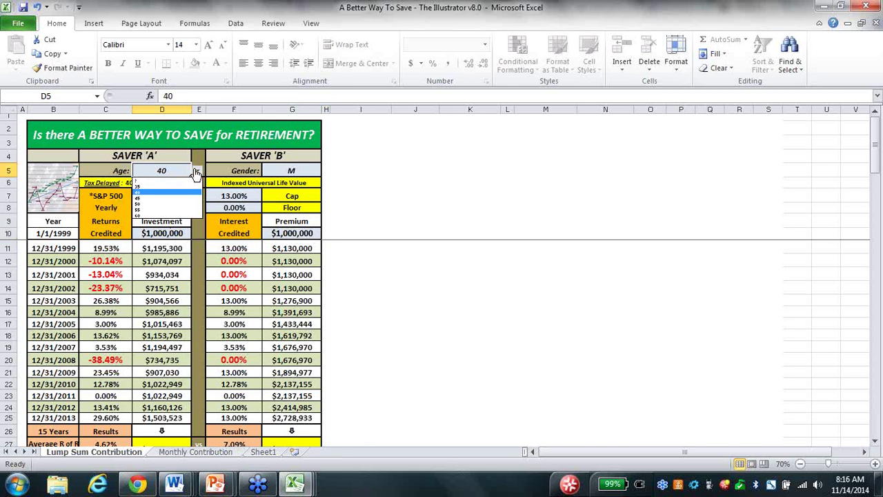
pyautogui.click(196, 172)
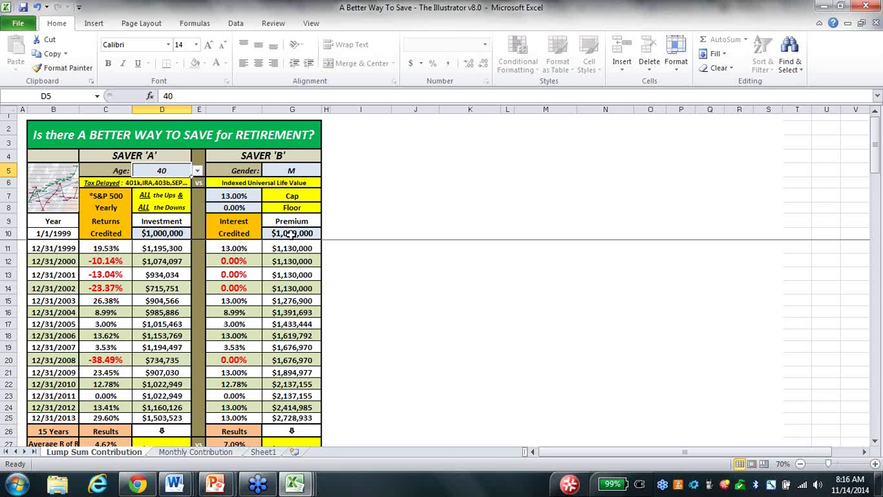
pyautogui.click(243, 198)
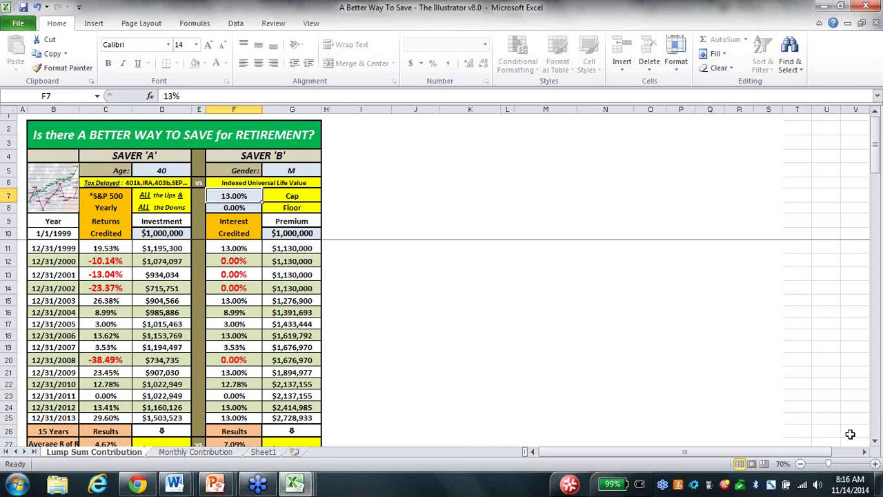
# Set both the estimated fees and the estimated taxes of Saver 'A' to 0%.
pyautogui.click(875, 443)
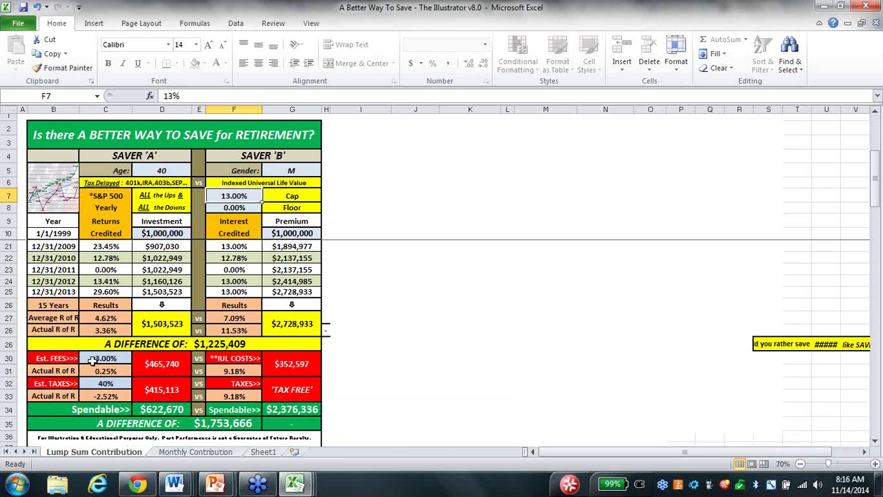
pyautogui.click(129, 358)
pyautogui.click(138, 358)
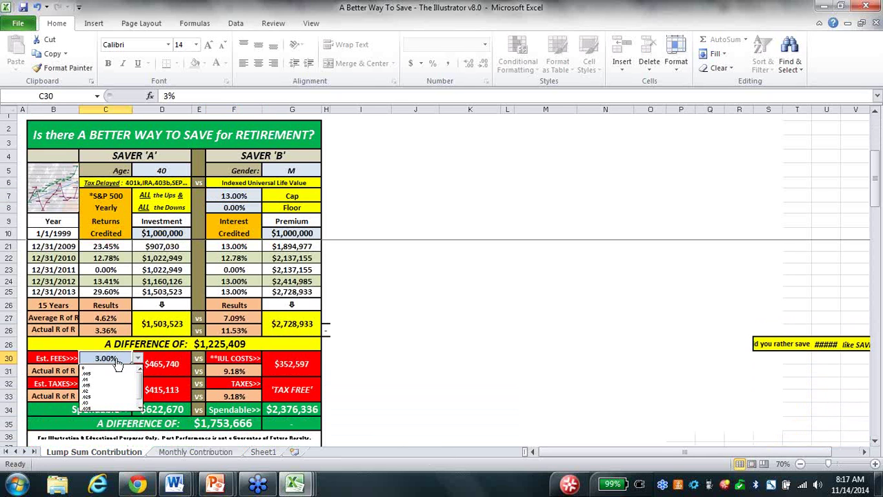
pyautogui.click(113, 369)
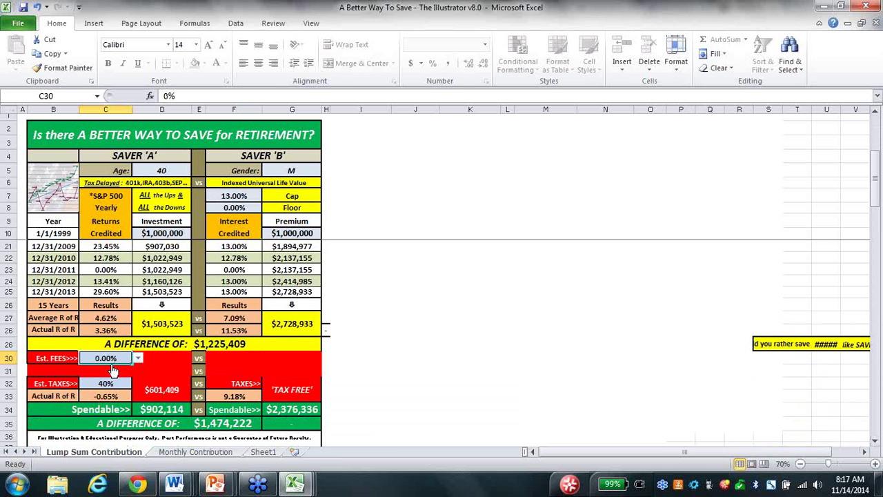
pyautogui.click(131, 385)
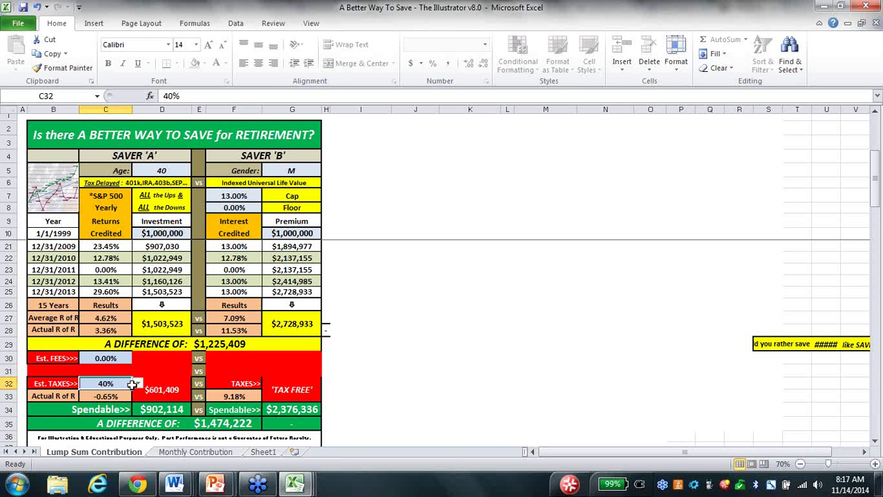
pyautogui.click(137, 383)
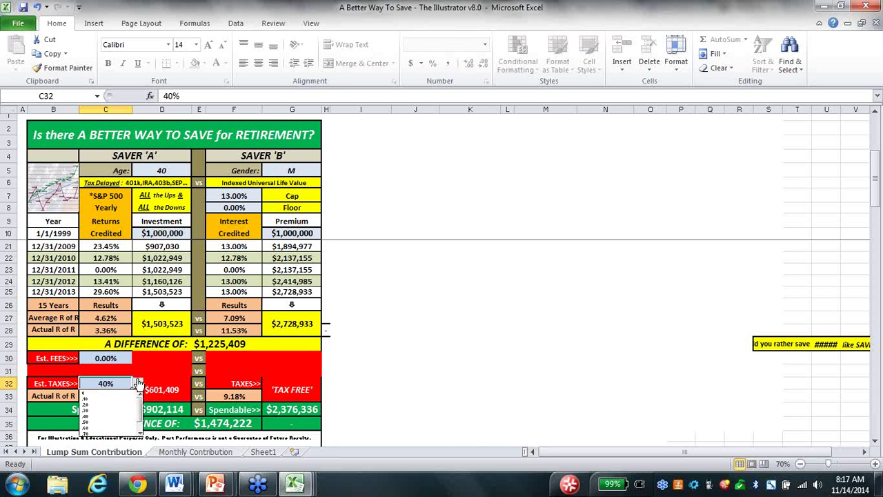
pyautogui.click(126, 398)
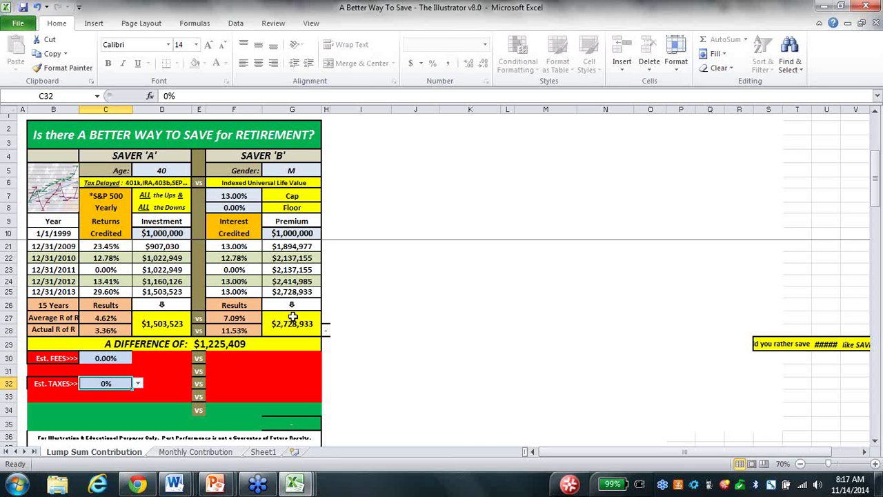
# Set the estimated fees of Saver 'A' to 3% and the estimated taxes to 30%.
pyautogui.click(131, 358)
pyautogui.click(137, 358)
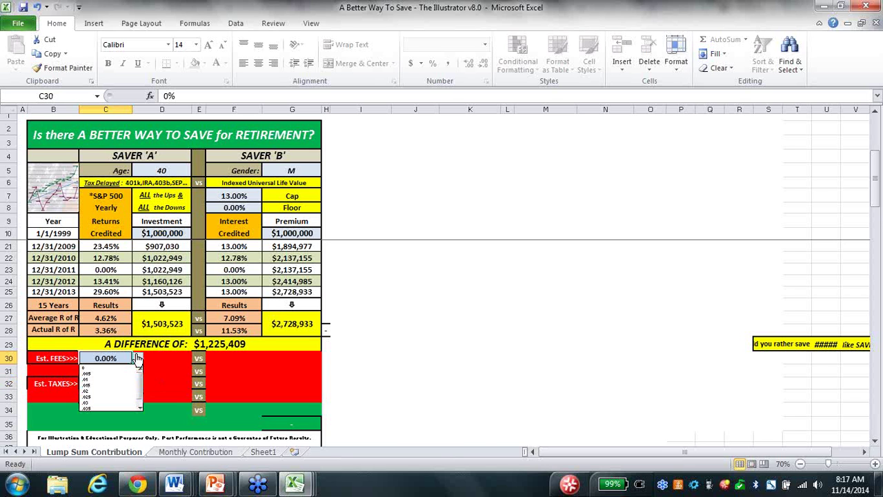
pyautogui.click(115, 404)
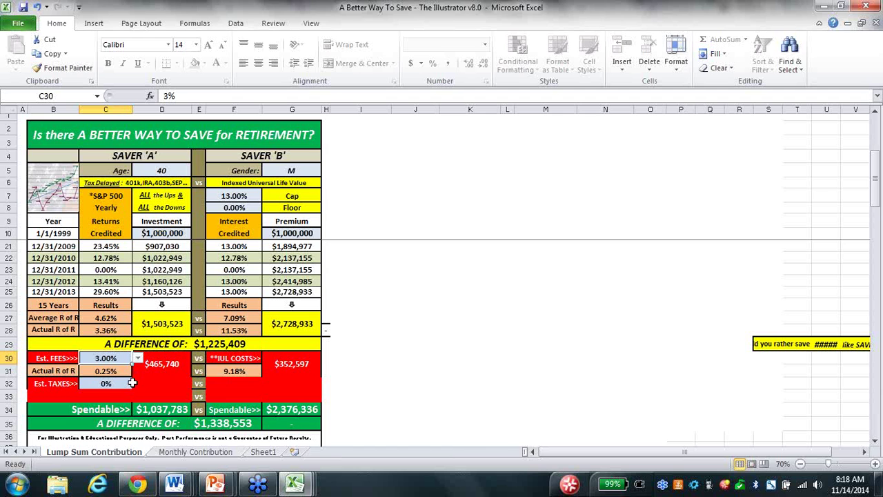
pyautogui.click(129, 383)
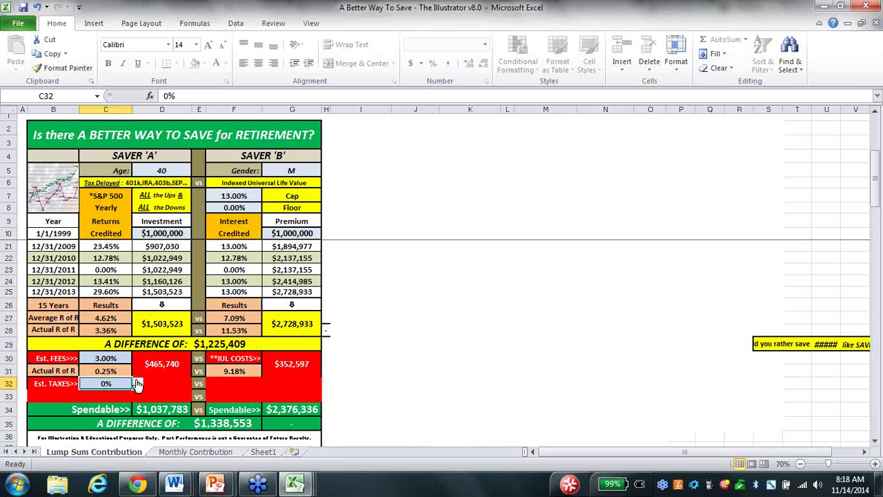
pyautogui.click(138, 383)
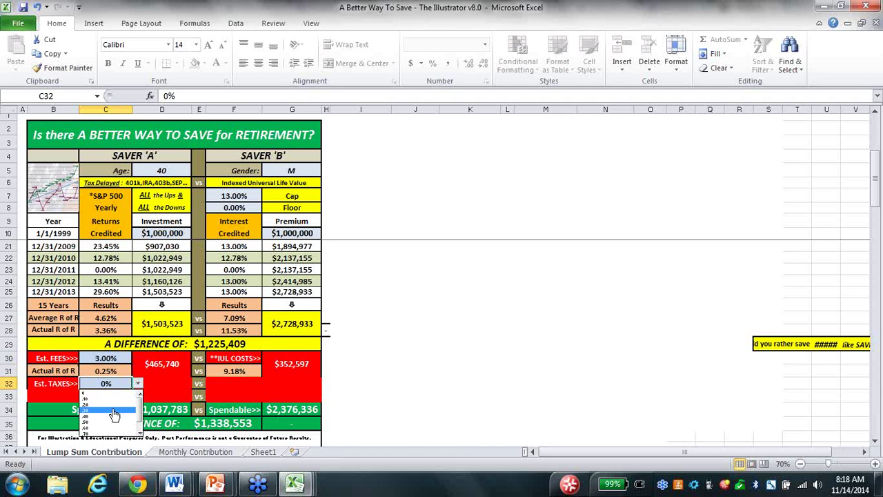
pyautogui.click(112, 410)
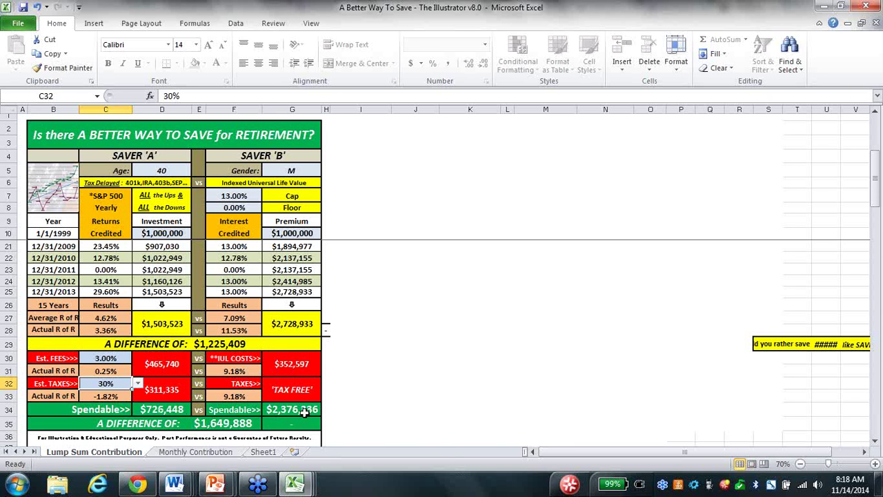
# Set cell H28 to "&" to display the summary table comparing Saver 'A' with Saver 'B'.
pyautogui.click(326, 333)
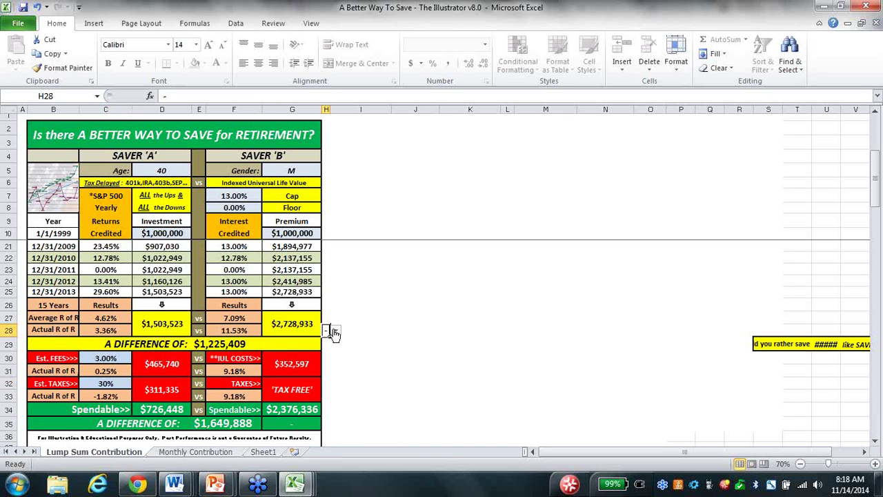
pyautogui.click(333, 332)
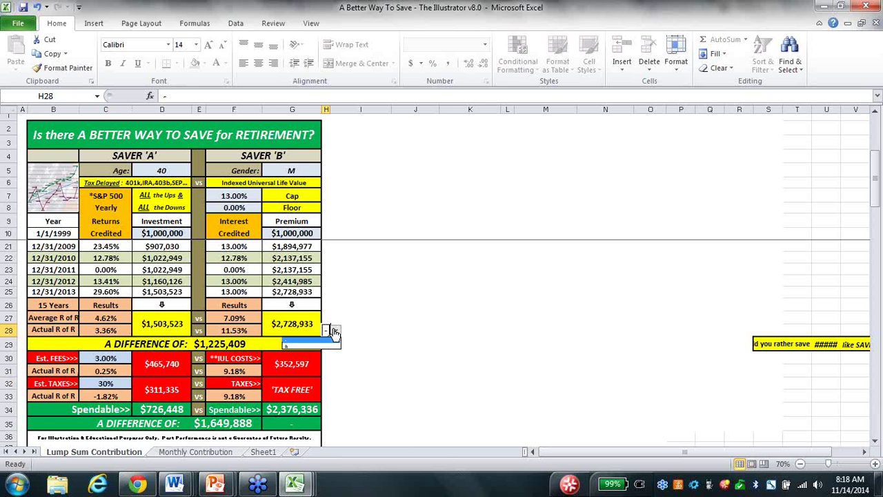
pyautogui.click(297, 346)
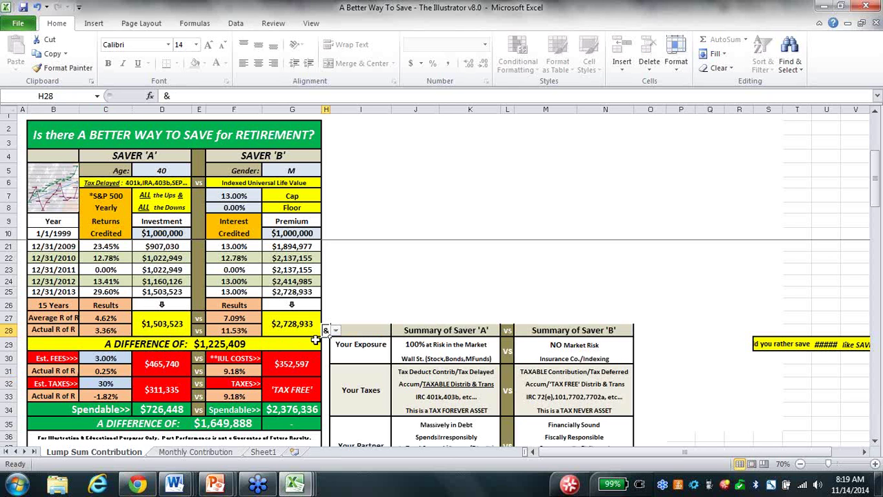
# Examine the Saver 'A' versus Saver 'B' summary rows on exposure, taxes, partner, access to money and costs, with cell G35 selected.
pyautogui.click(875, 442)
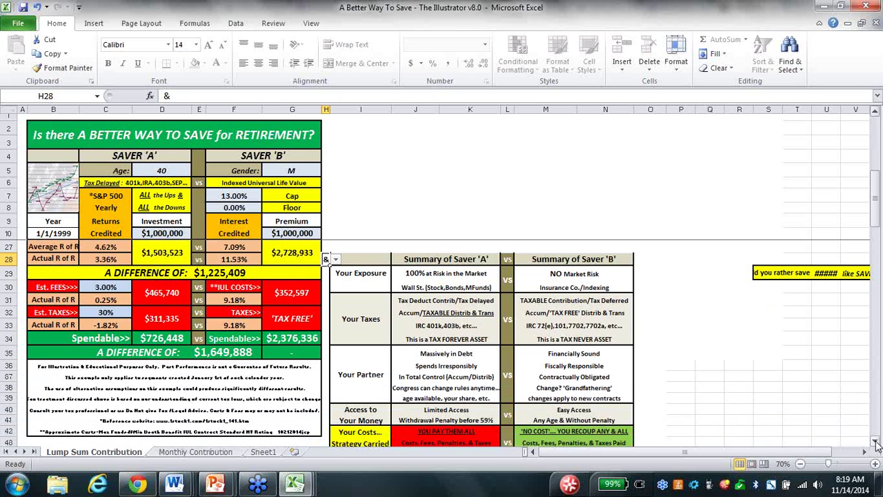
pyautogui.click(874, 441)
pyautogui.click(875, 442)
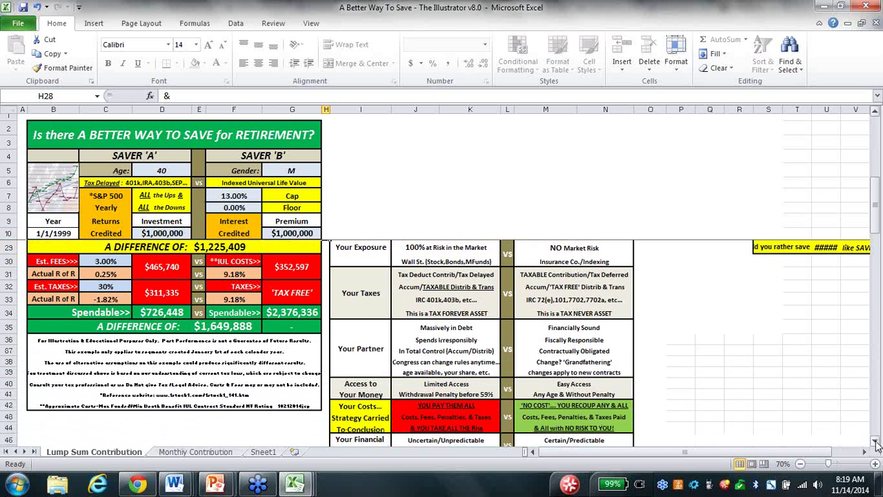
pyautogui.press('Down')
pyautogui.press('Down')
pyautogui.press('Down')
pyautogui.press('Down')
pyautogui.press('Down')
pyautogui.press('Down')
pyautogui.press('Down')
pyautogui.press('Left')
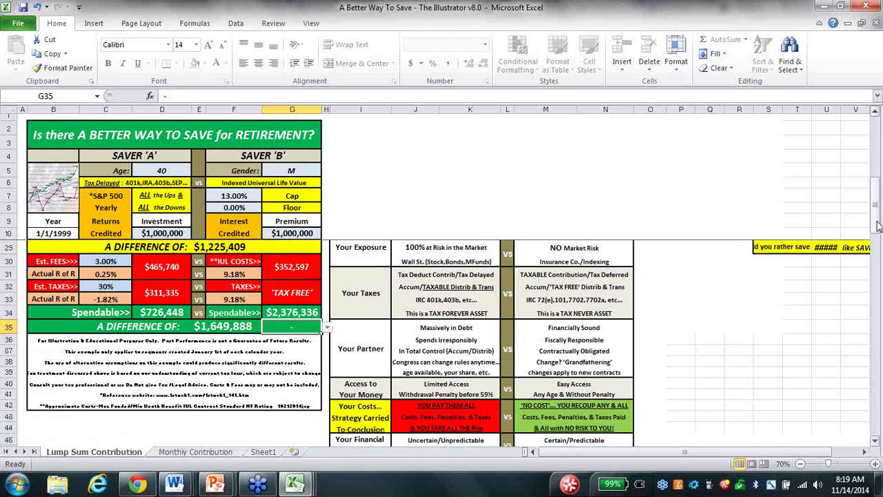
pyautogui.moveTo(876, 222); pyautogui.dragTo(877, 218)
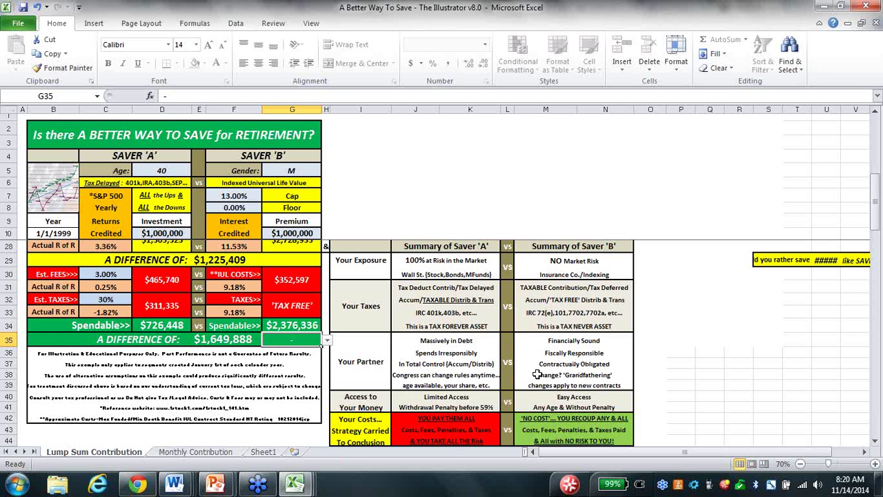
# Examine the remaining Saver 'A' versus Saver 'B' summary rows on partner, access to money, costs and financial future.
pyautogui.click(875, 443)
pyautogui.click(875, 443)
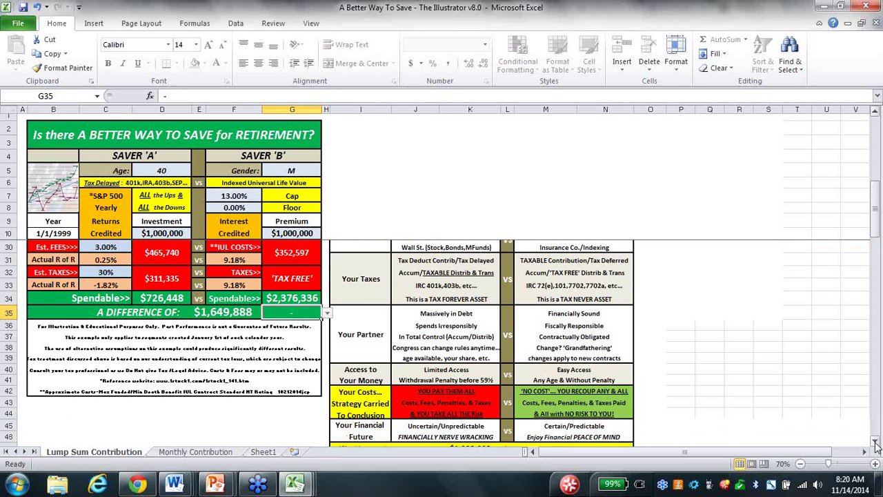
pyautogui.click(875, 442)
pyautogui.click(875, 442)
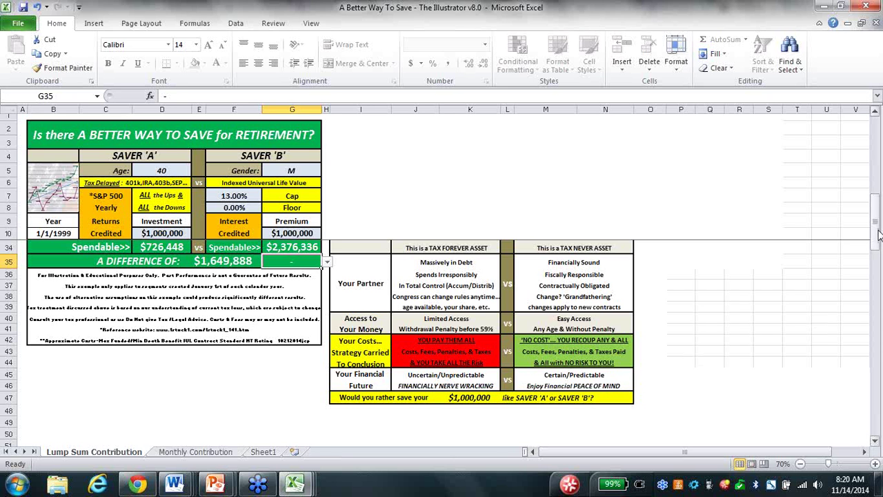
pyautogui.moveTo(877, 220)
pyautogui.mouseDown()
pyautogui.moveTo(875, 234)
pyautogui.moveTo(875, 207)
pyautogui.mouseUp()
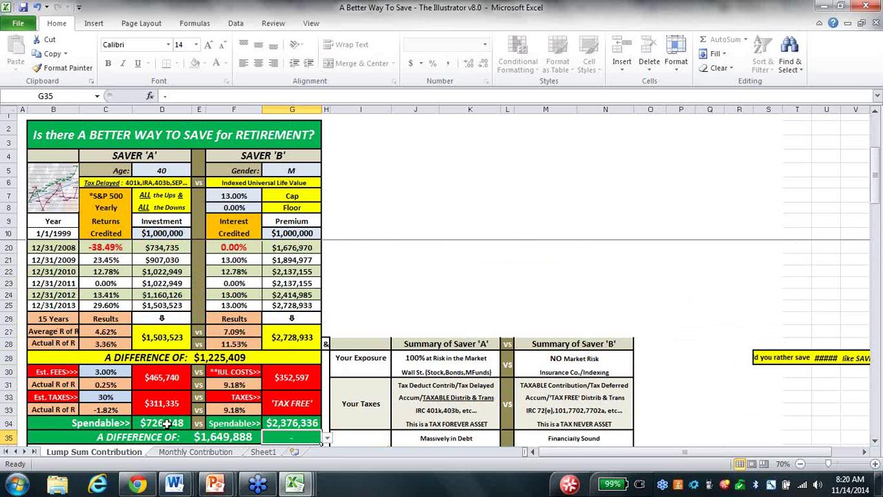
# Switch to the Illustrator v7.3 nikkei225 workbook and set the age to 35 and the gender to M.
pyautogui.moveTo(297, 487)
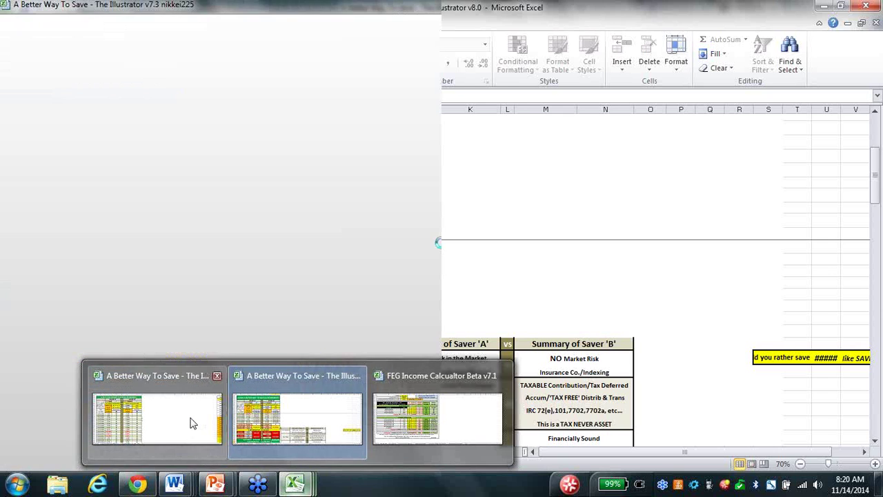
pyautogui.click(191, 418)
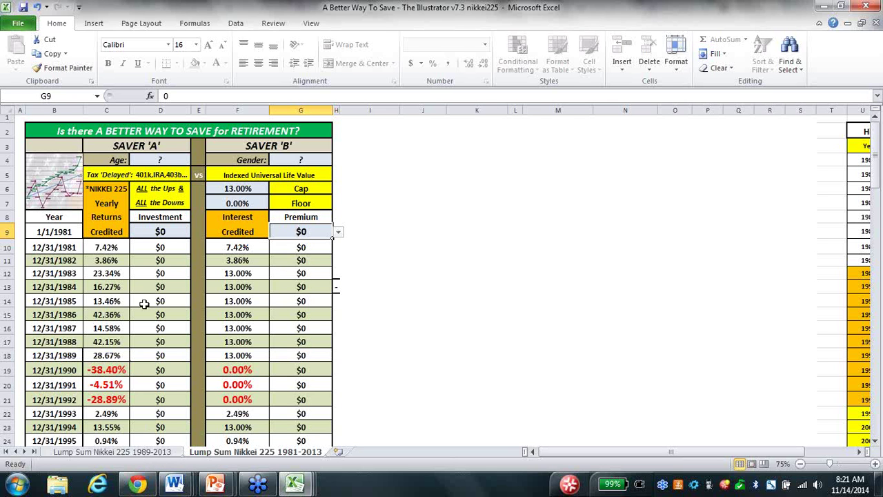
pyautogui.click(186, 161)
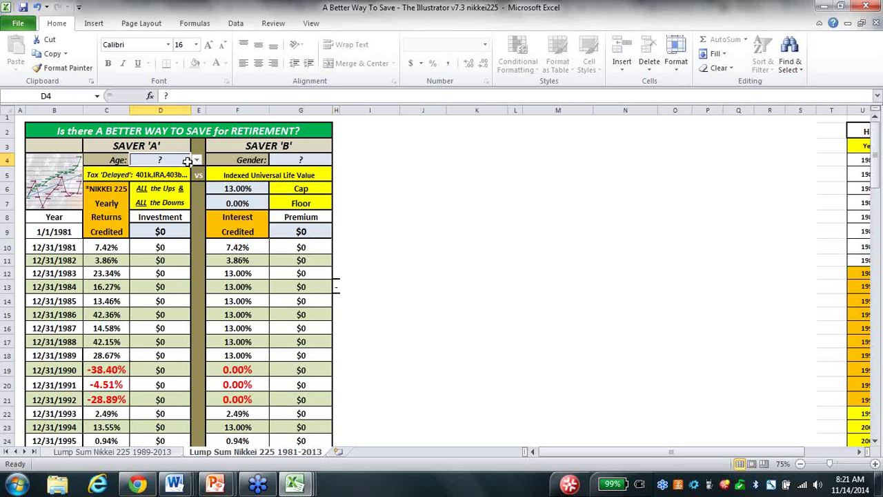
pyautogui.click(196, 163)
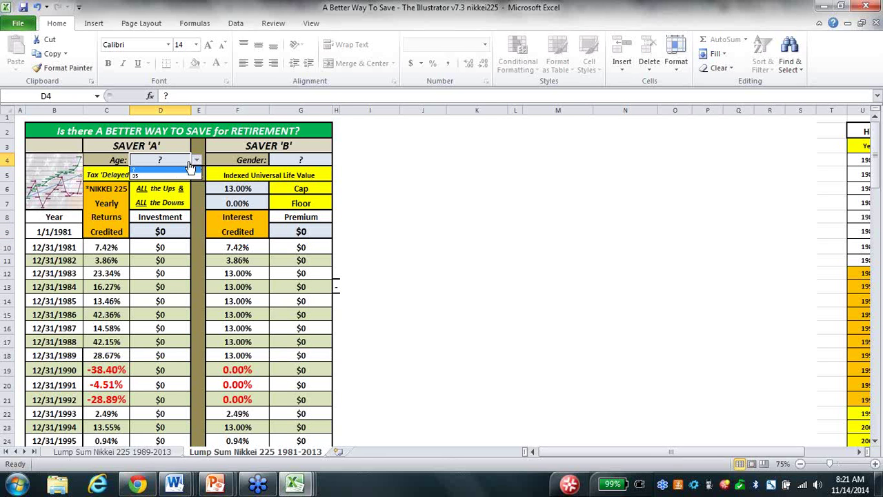
pyautogui.click(172, 176)
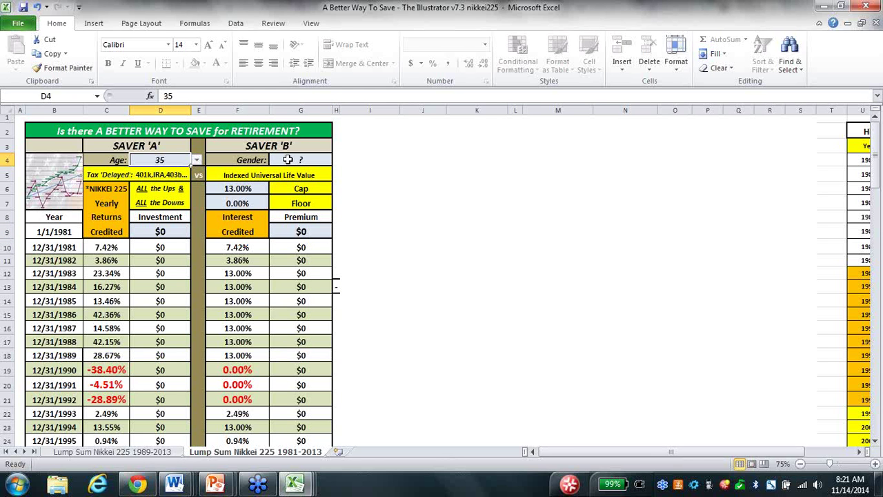
pyautogui.click(329, 161)
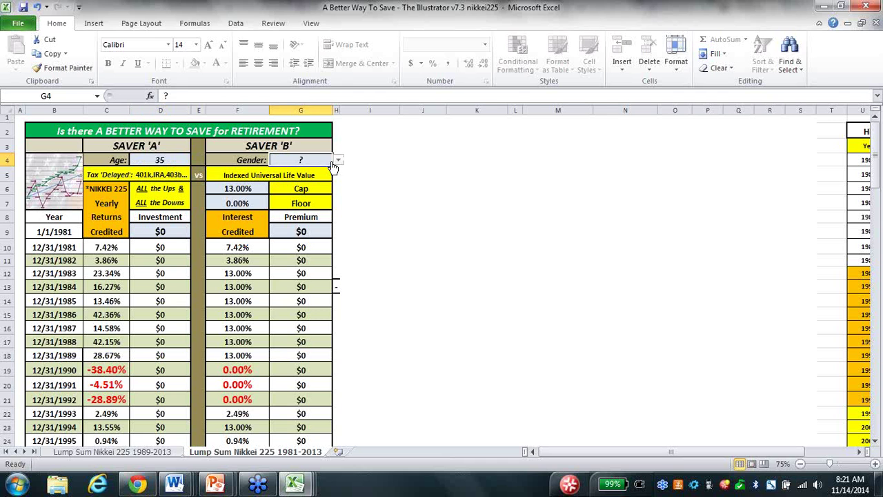
pyautogui.click(338, 160)
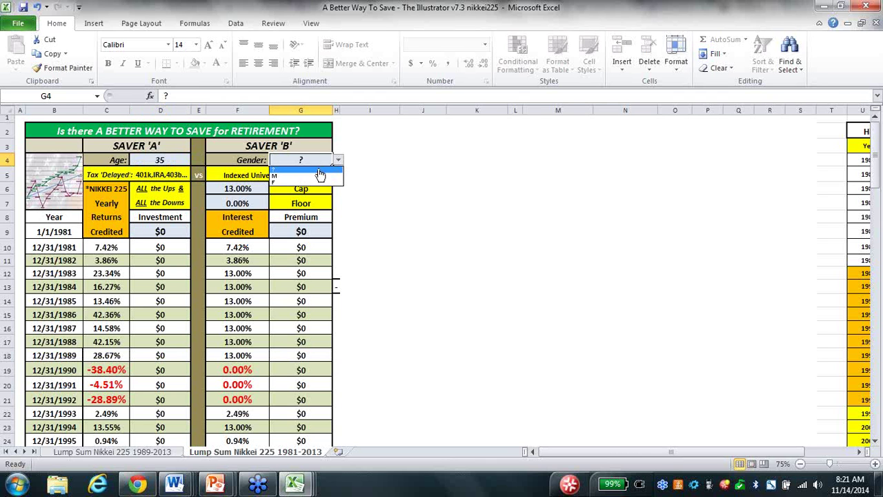
pyautogui.click(316, 175)
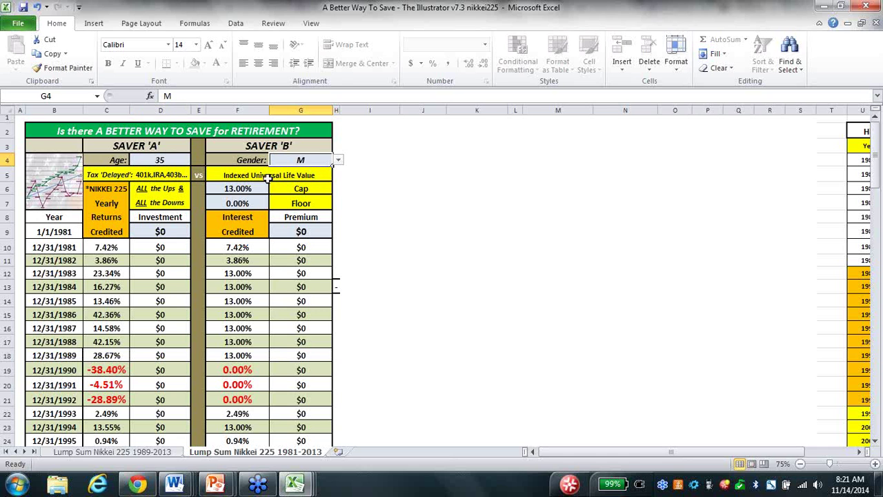
# Set both the investment of Saver 'A' and the premium of Saver 'B' to $100,000.
pyautogui.click(173, 233)
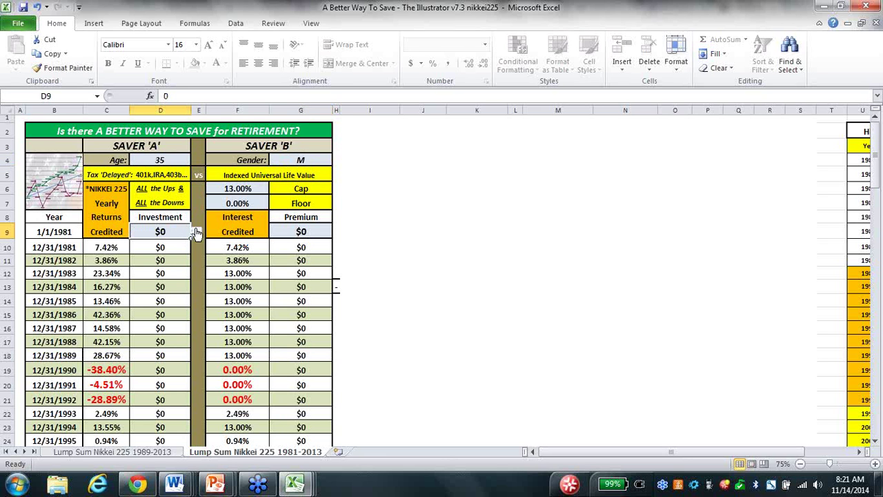
pyautogui.click(196, 233)
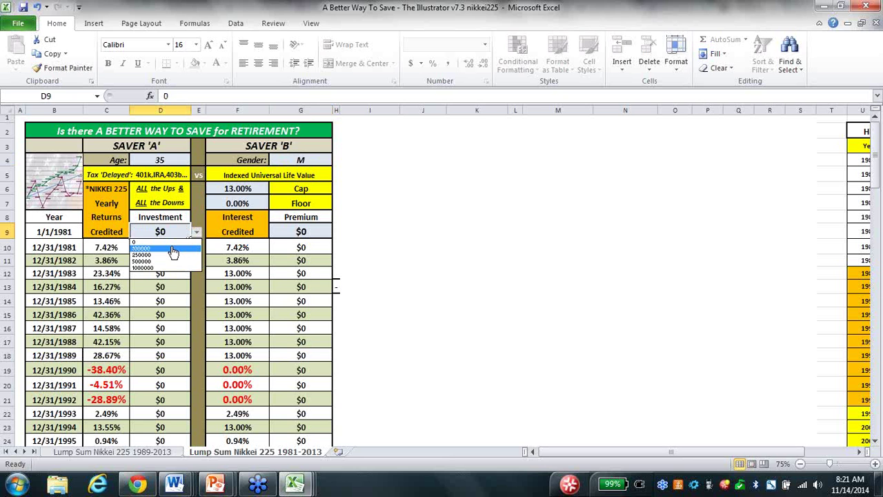
pyautogui.click(173, 250)
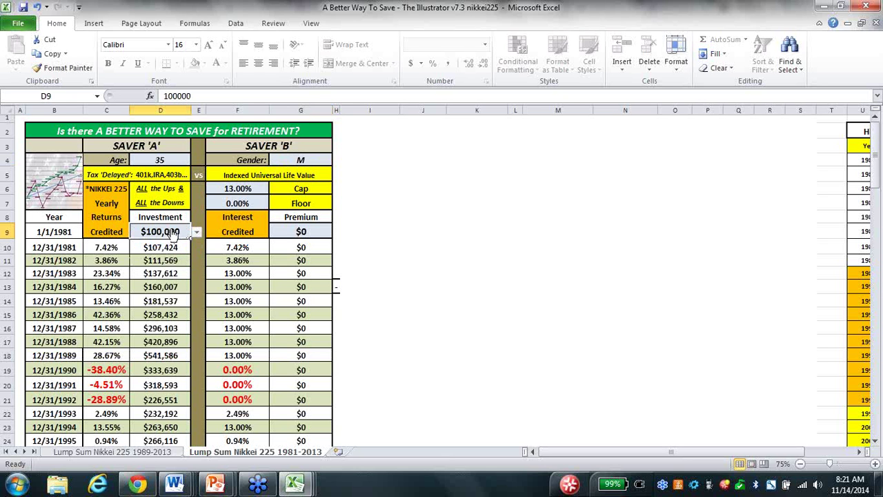
pyautogui.click(328, 233)
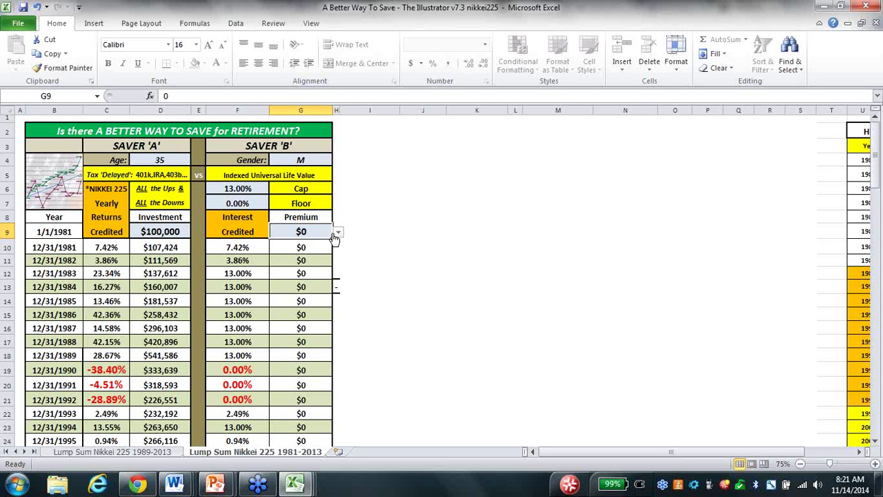
pyautogui.click(338, 234)
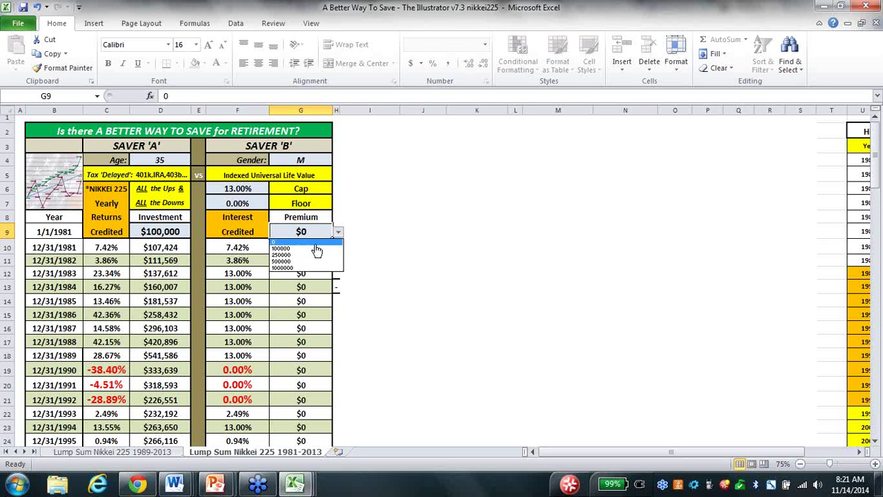
pyautogui.click(315, 250)
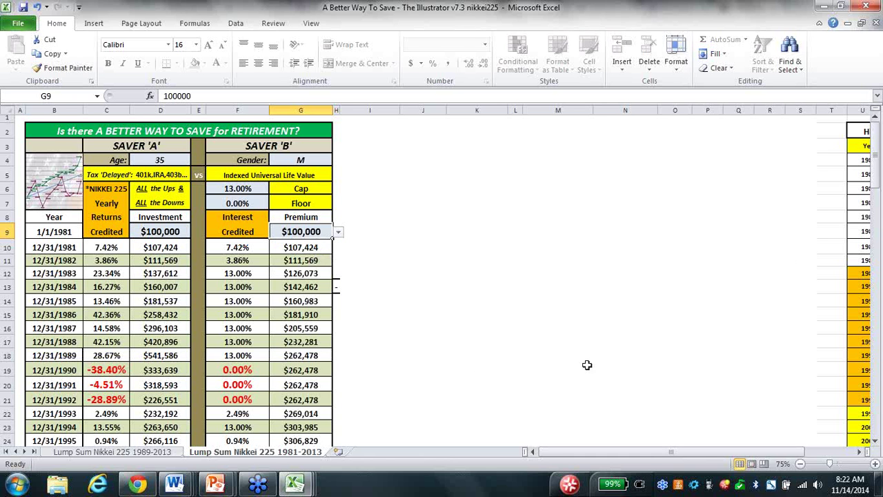
# Set the estimated fees of Saver 'A' to 2.5% and the estimated taxes to 30% below the 33-year results.
pyautogui.moveTo(877, 442); pyautogui.dragTo(877, 442)
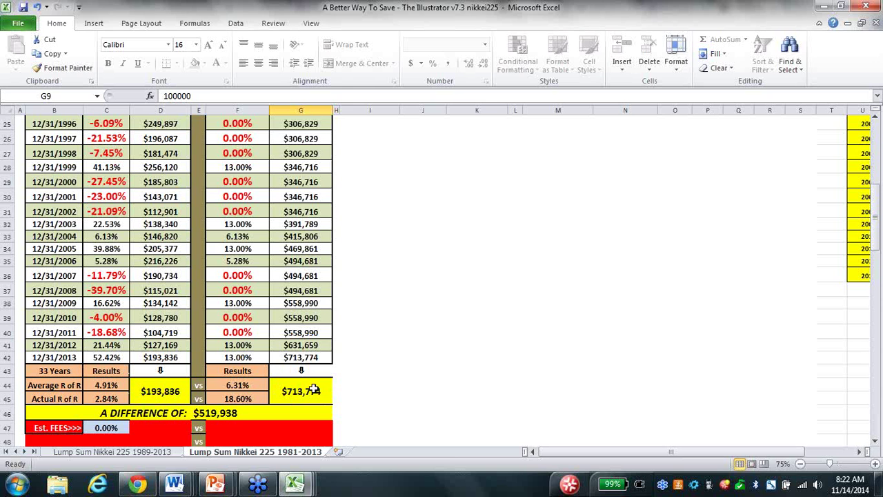
pyautogui.click(875, 445)
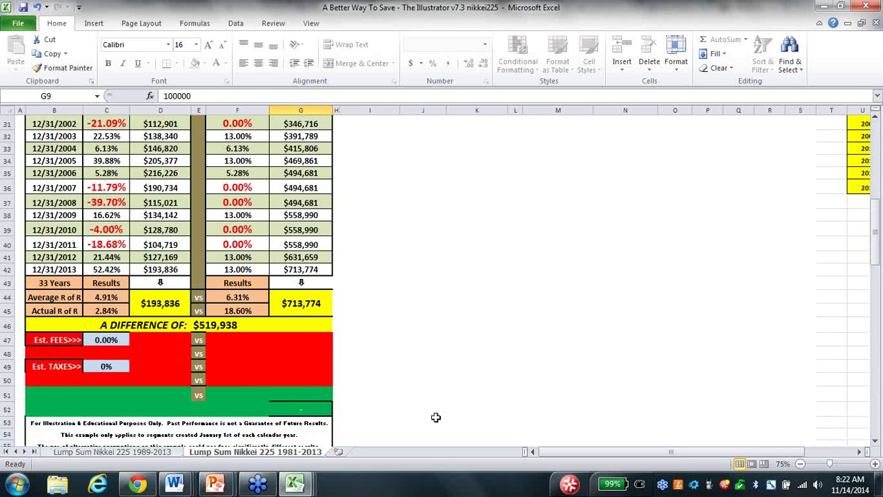
pyautogui.click(127, 340)
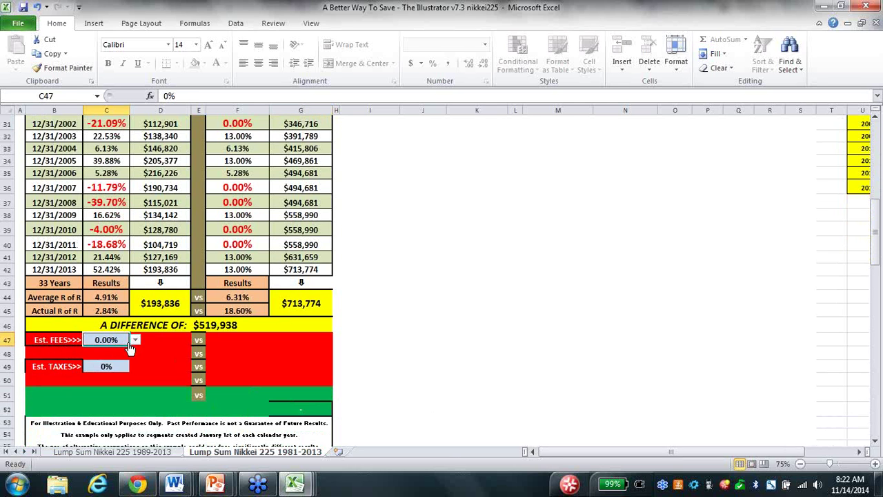
pyautogui.click(136, 340)
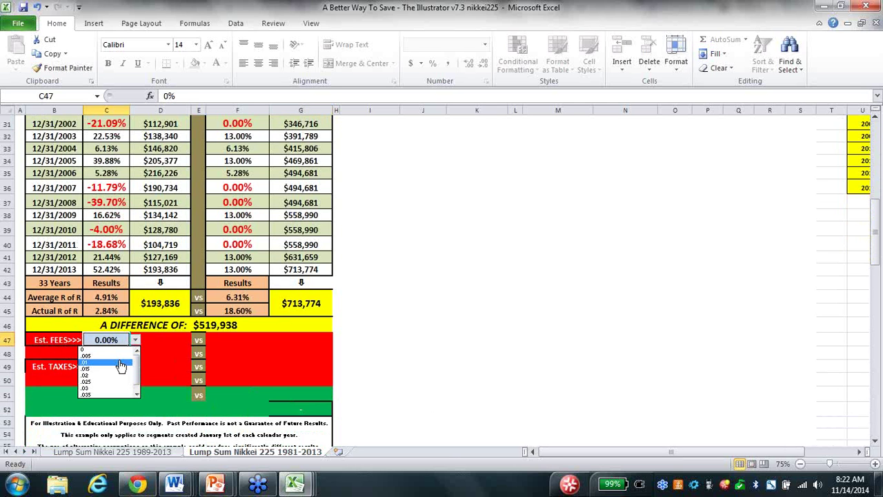
pyautogui.click(117, 382)
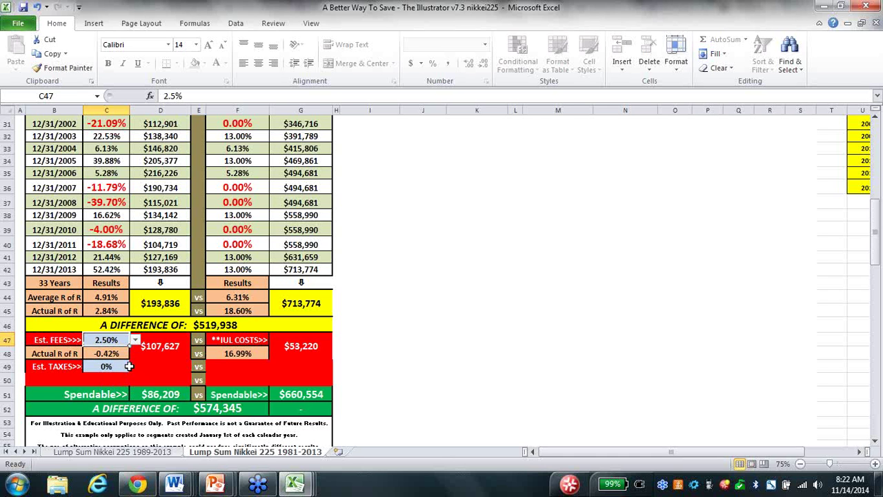
pyautogui.click(128, 366)
pyautogui.click(136, 367)
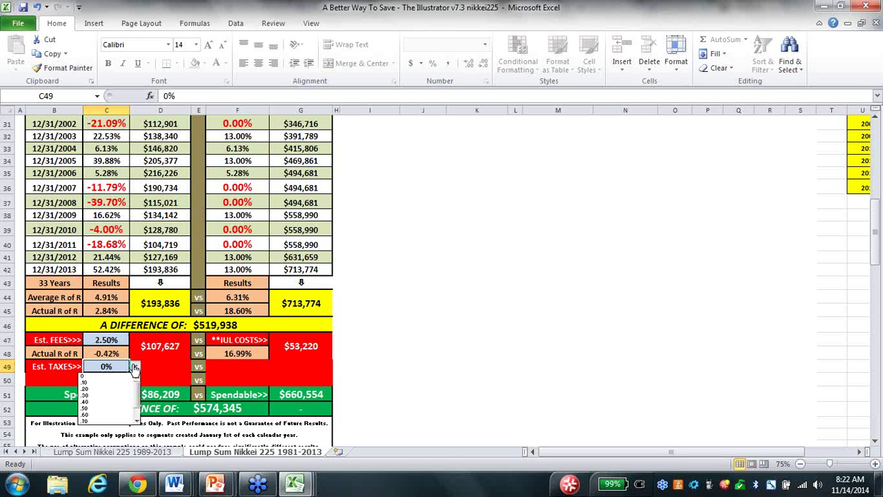
pyautogui.click(113, 399)
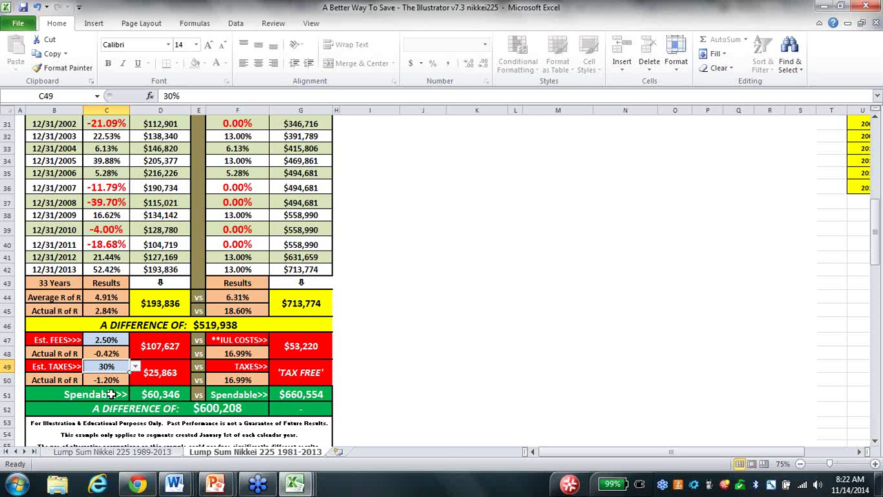
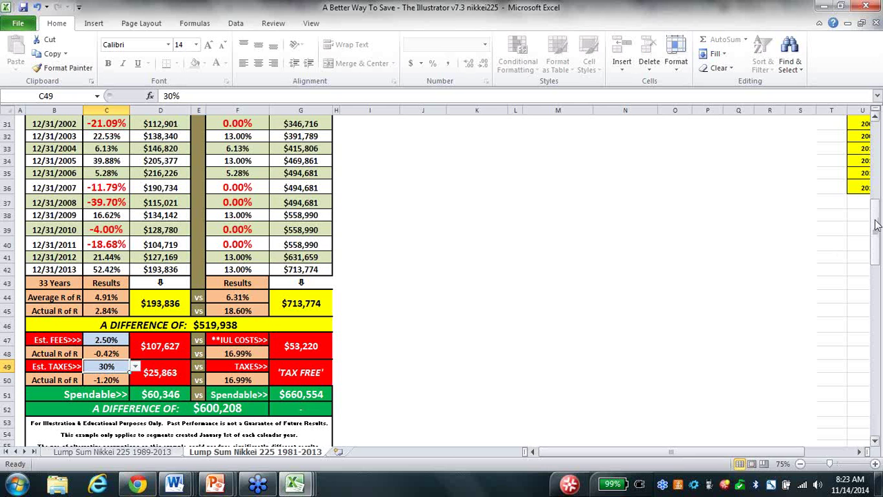
# Set the investment of Saver 'A' and the premium of Saver 'B' to $1,000,000 and review the 33-year results.
pyautogui.press('Up')
pyautogui.press('Up')
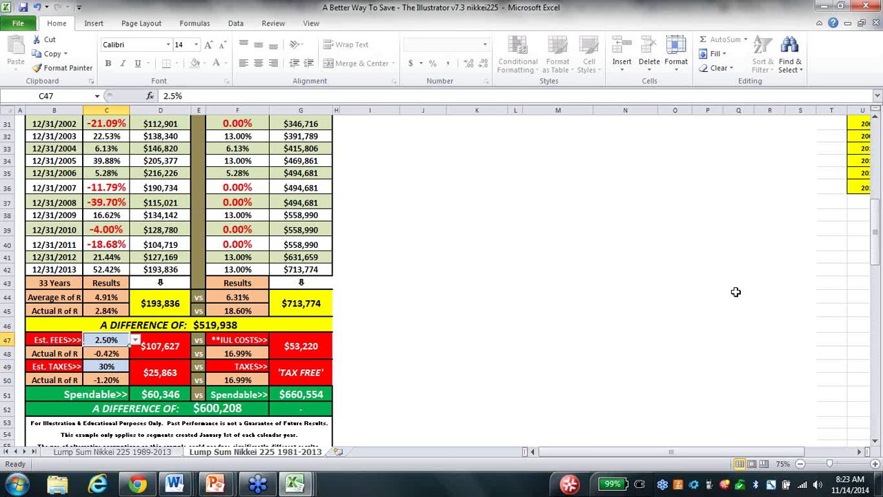
pyautogui.scroll(6, 735, 292)
pyautogui.press('Left')
pyautogui.press('Up')
pyautogui.press('Up')
pyautogui.press('Up')
pyautogui.press('Up')
pyautogui.press('Up')
pyautogui.press('Up')
pyautogui.press('Up')
pyautogui.press('Up')
pyautogui.press('Up')
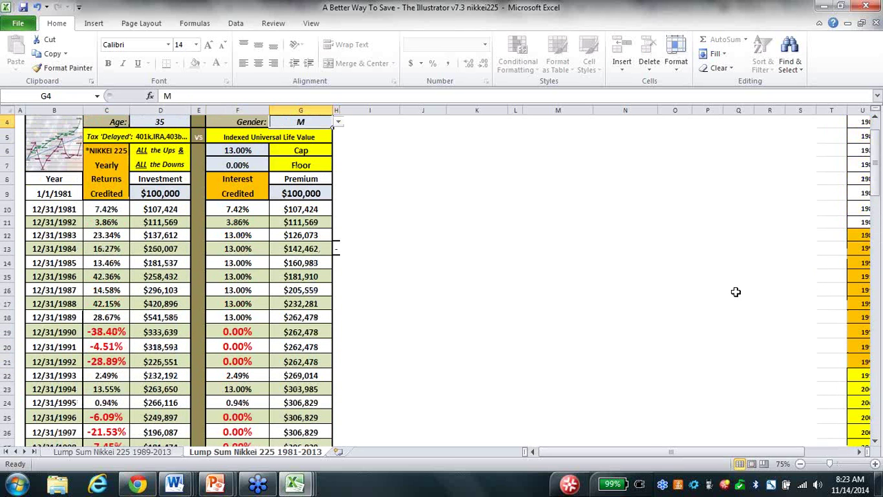
pyautogui.press('Left')
pyautogui.press('Down')
pyautogui.press('Down')
pyautogui.press('Down')
pyautogui.press('Left')
pyautogui.press('Left')
pyautogui.press('Down')
pyautogui.press('Down')
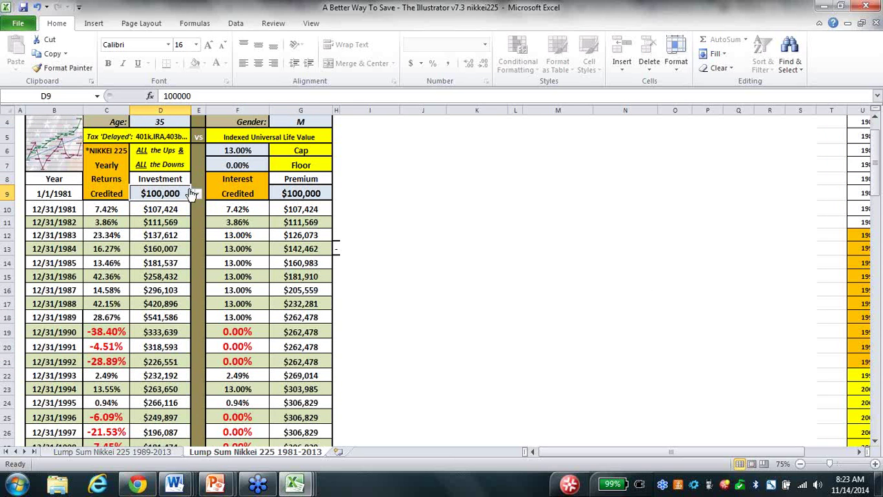
pyautogui.click(197, 194)
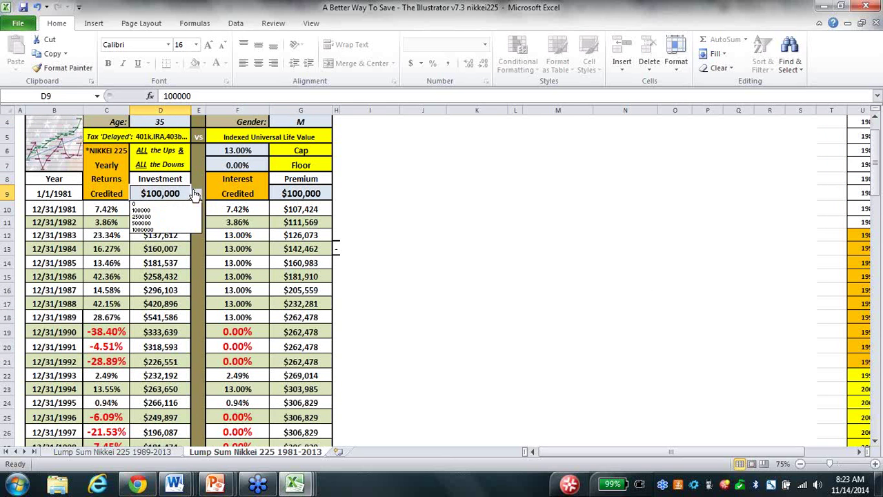
pyautogui.click(155, 233)
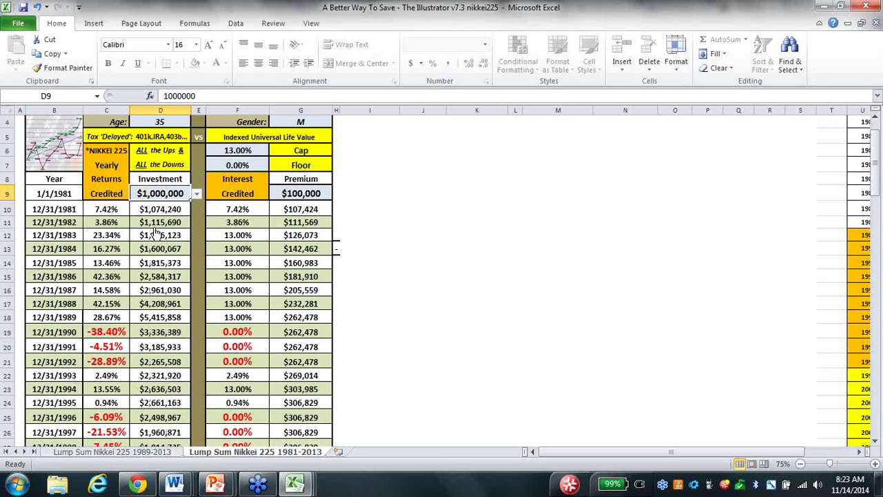
pyautogui.click(332, 194)
pyautogui.click(338, 194)
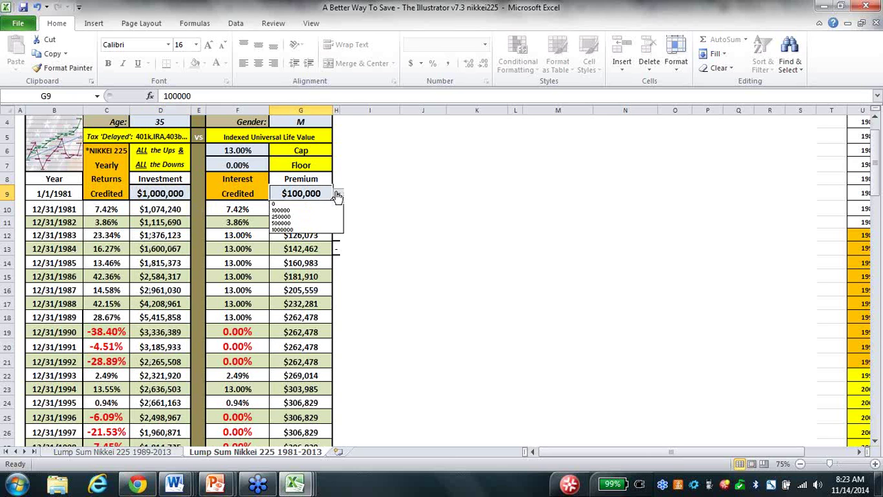
pyautogui.click(314, 229)
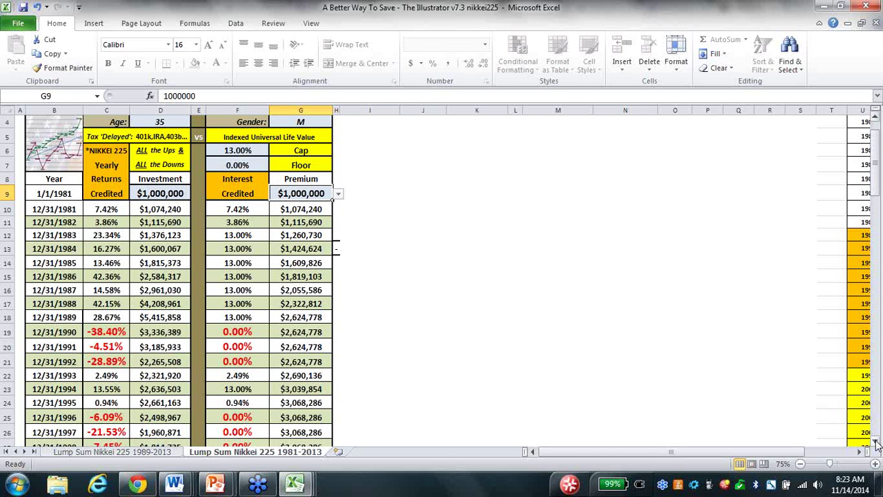
pyautogui.moveTo(876, 443); pyautogui.dragTo(875, 443)
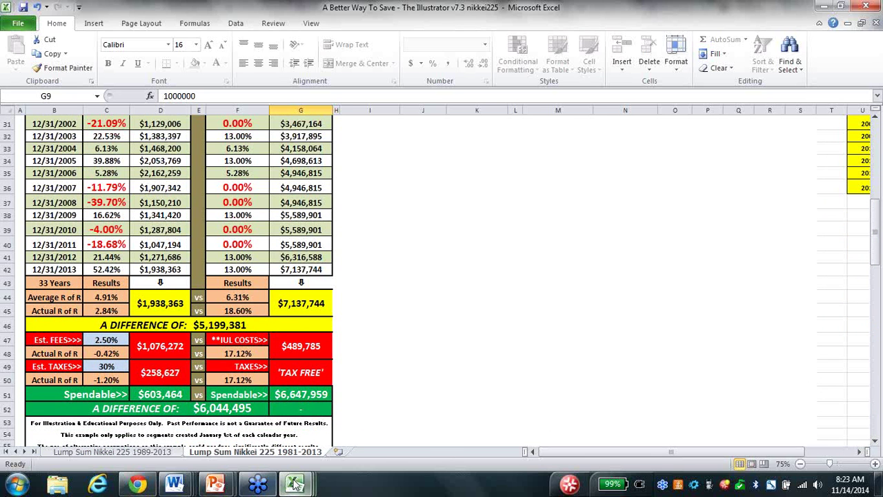
# Switch to the Illustrator v8.0 workbook and set the investment of Saver 'A' first to $130,000, then correct it to $1,300,000.
pyautogui.moveTo(296, 485)
pyautogui.click(298, 429)
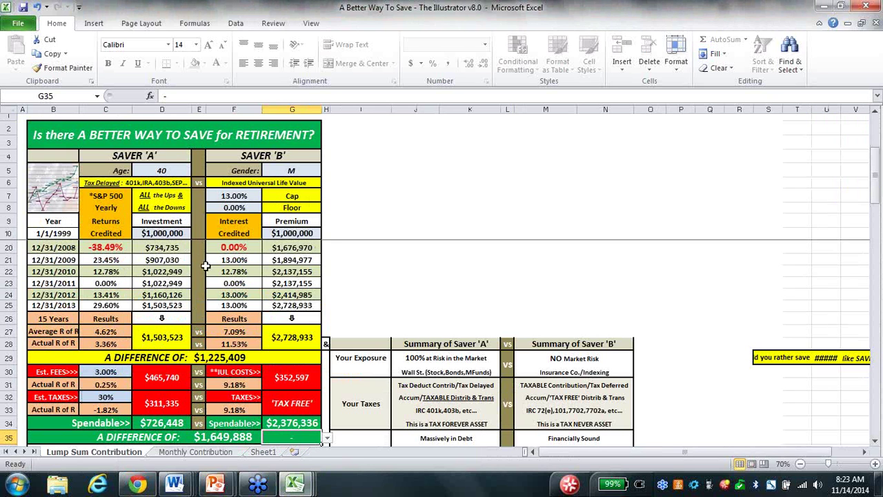
pyautogui.click(186, 234)
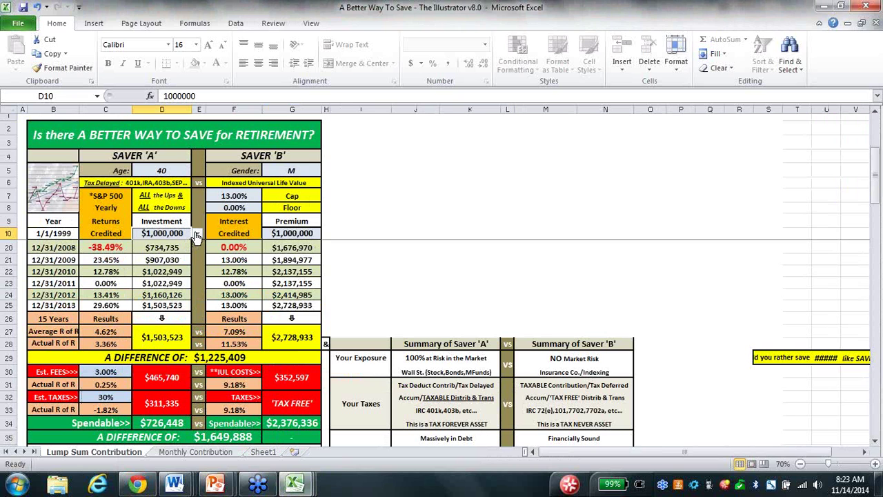
pyautogui.click(197, 235)
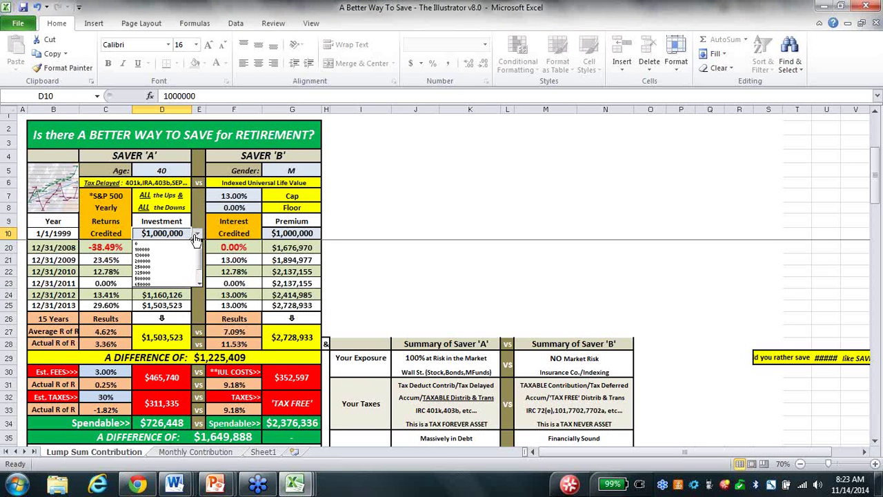
pyautogui.click(158, 254)
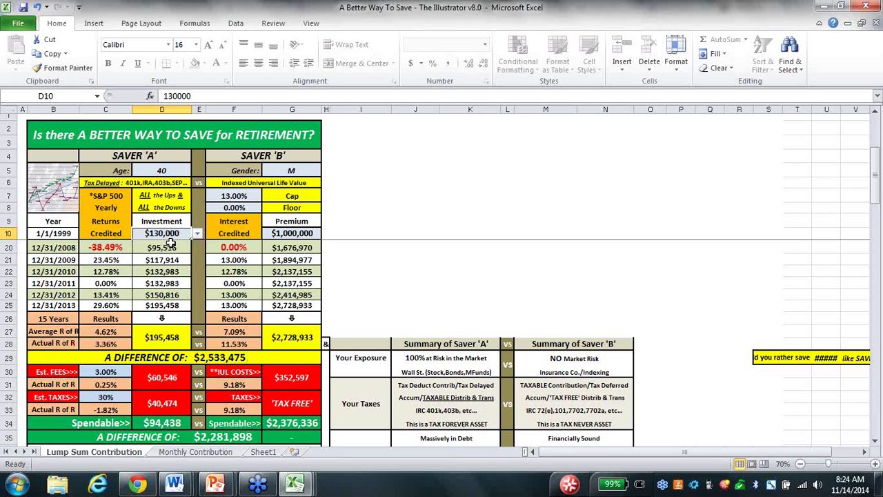
pyautogui.click(197, 234)
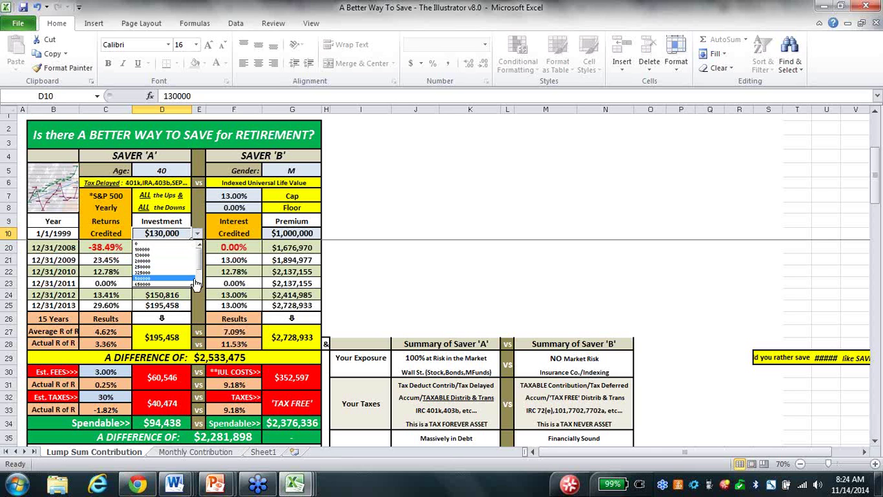
pyautogui.click(199, 283)
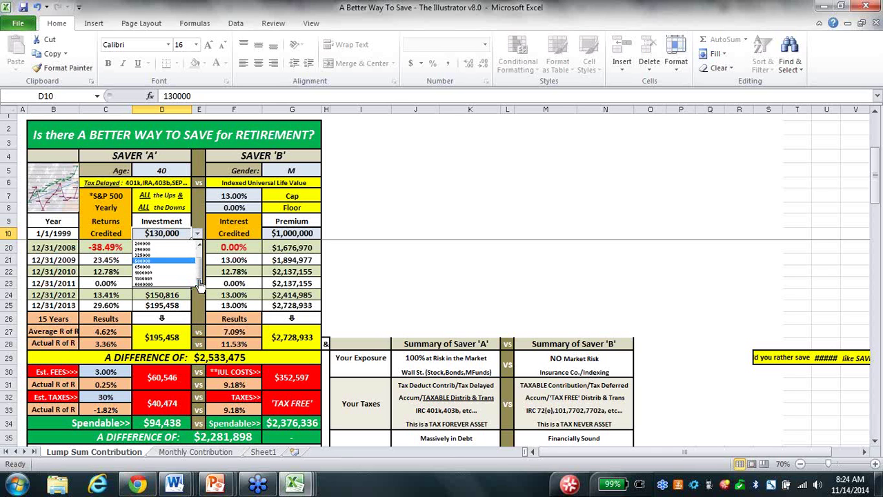
pyautogui.click(171, 278)
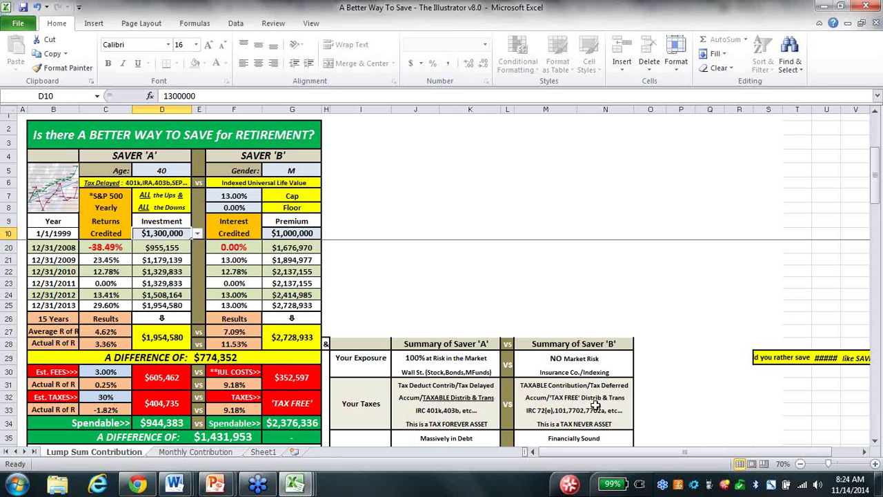
# Raise the lump sum investment of Saver 'A' to $2,000,000 to compare the 15-year spendable results.
pyautogui.click(875, 442)
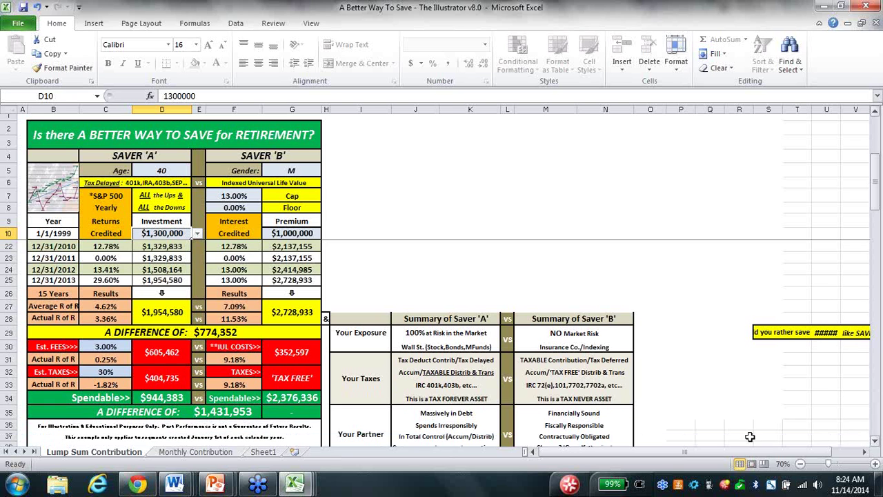
pyautogui.click(874, 441)
pyautogui.click(198, 236)
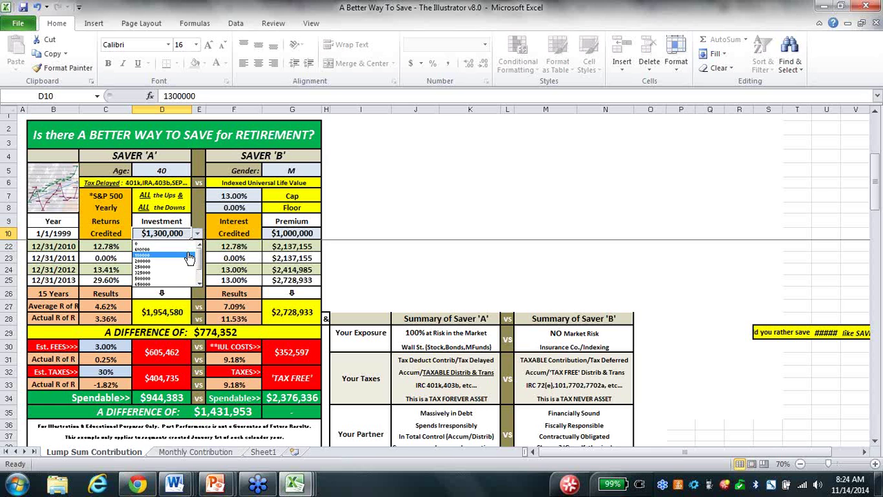
pyautogui.scroll(-1, 199, 277)
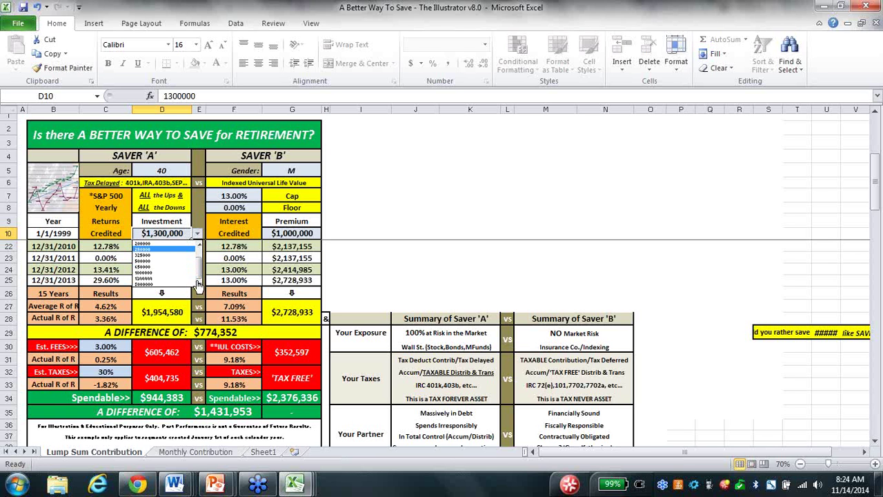
pyautogui.click(156, 284)
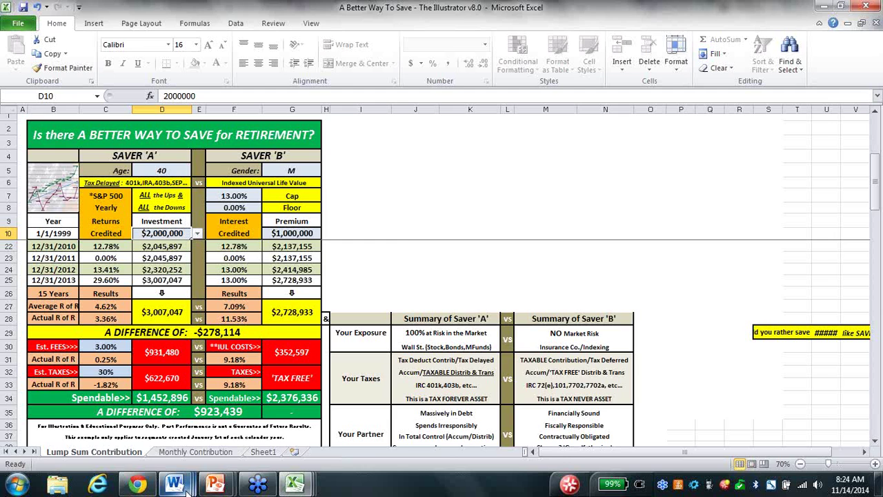
# Switch to Document1 in Word and add the line "Ask them to take a look at 3 min video", starting another line below it.
pyautogui.moveTo(175, 487)
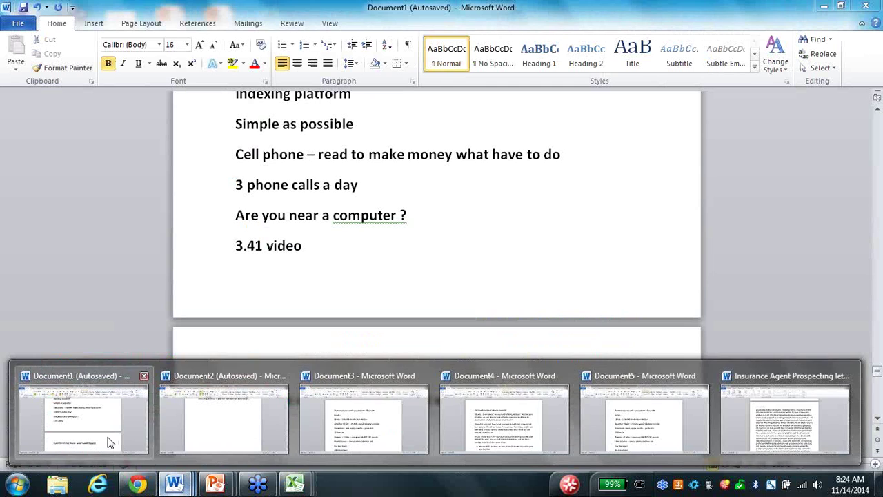
pyautogui.click(109, 439)
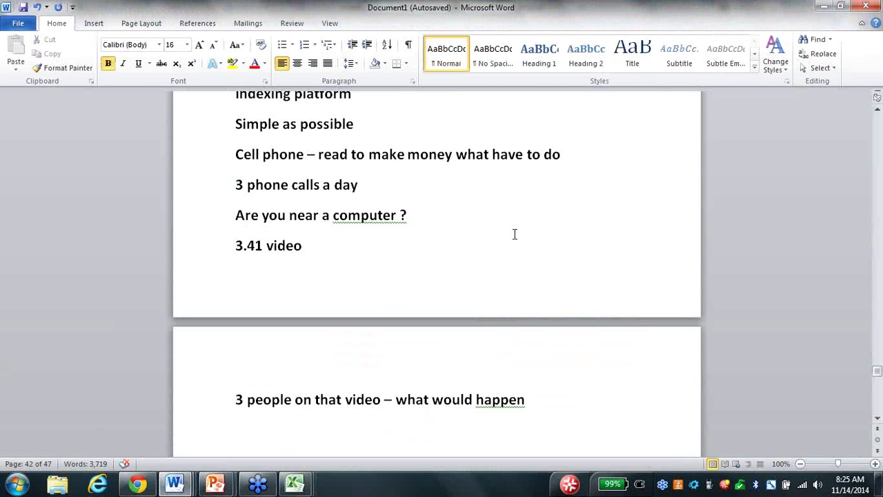
pyautogui.write('Ask them to t')
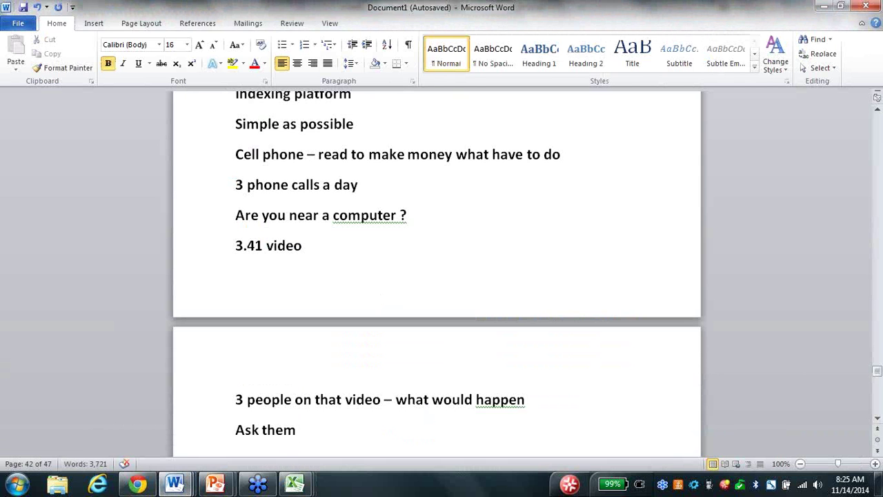
pyautogui.write('ake a')
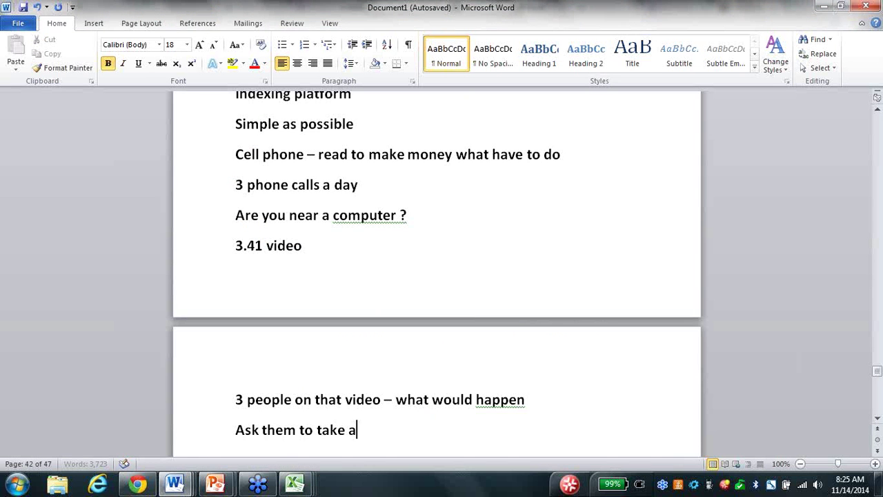
pyautogui.write(' look at 3 m')
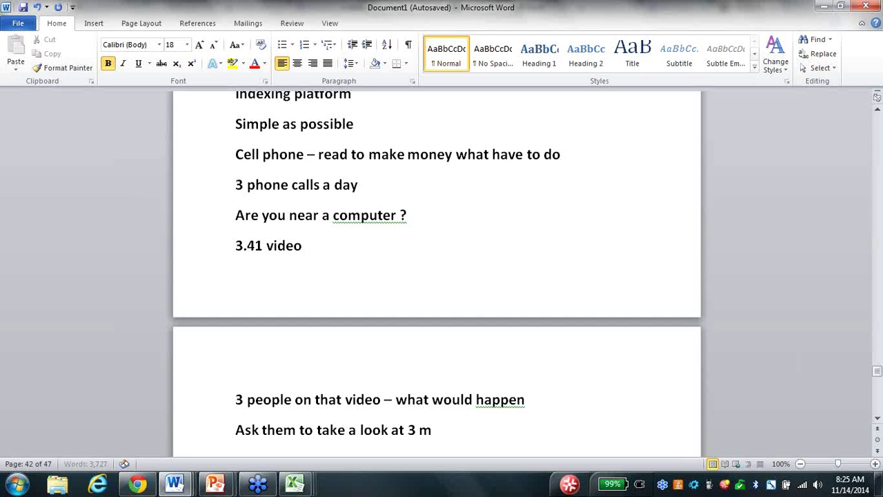
pyautogui.write('in video')
pyautogui.press('Return')
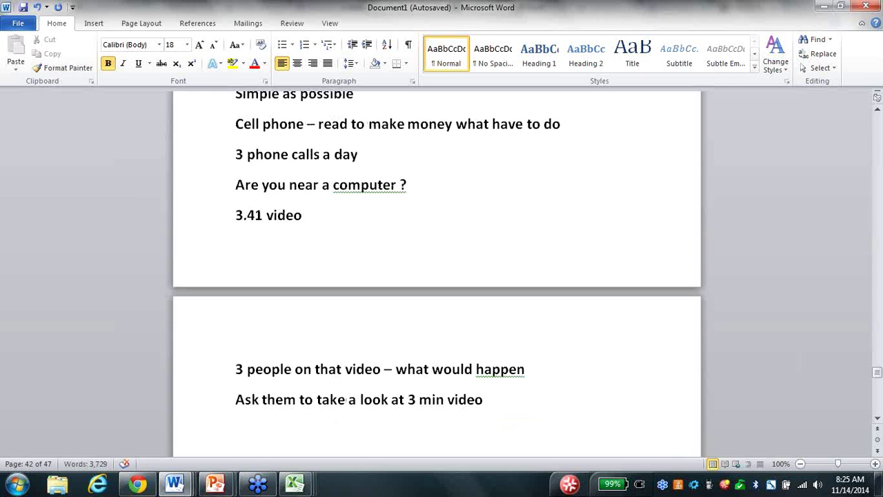
pyautogui.write('ca')
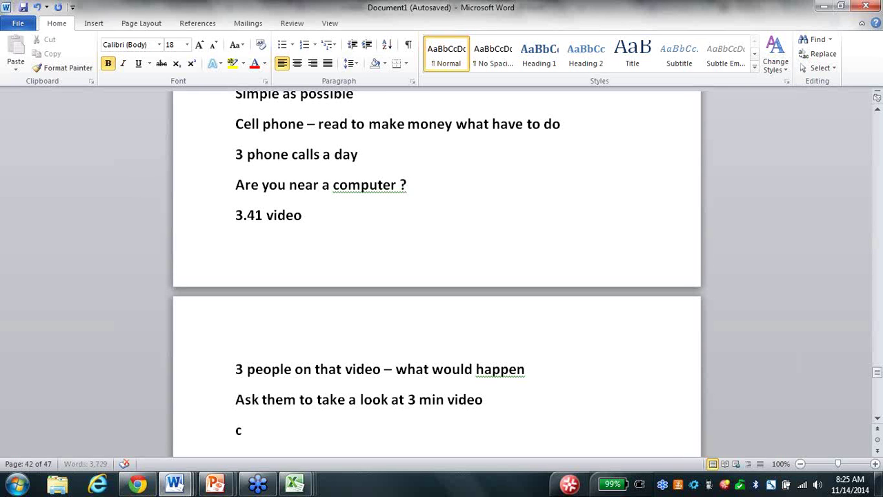
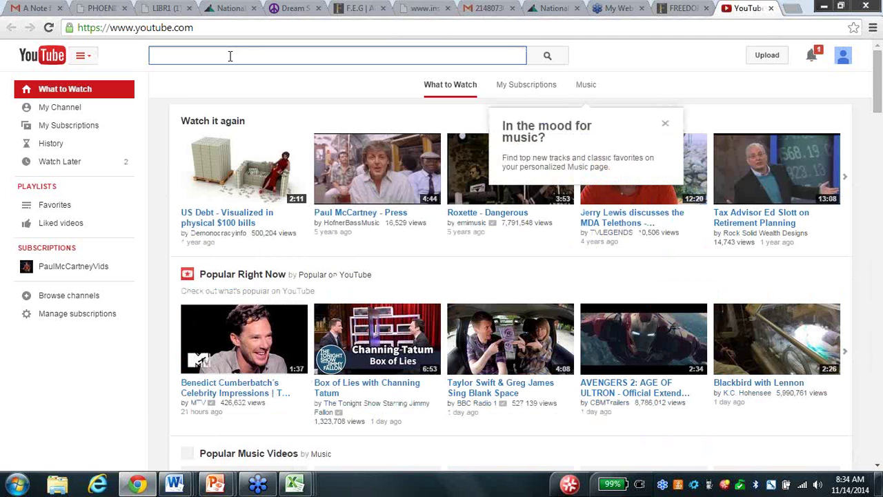
# Search YouTube for the presenter's financial fitness video using the matching search suggestion.
pyautogui.write('dave')
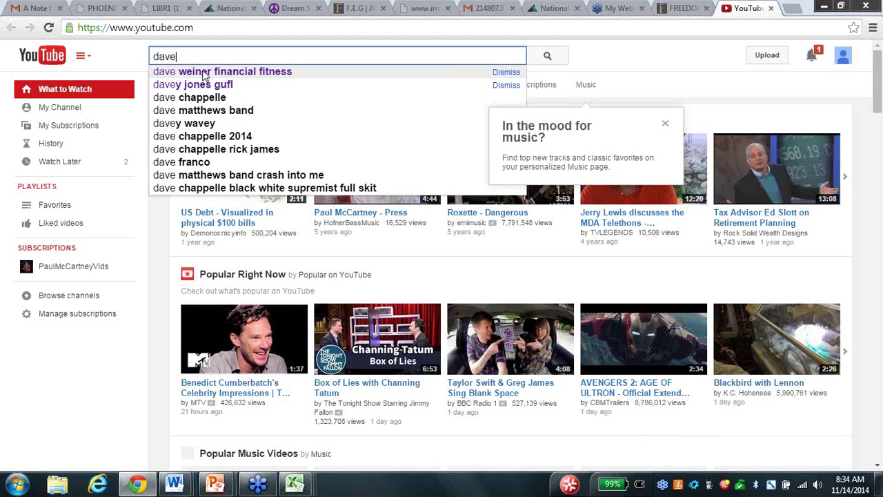
pyautogui.click(276, 75)
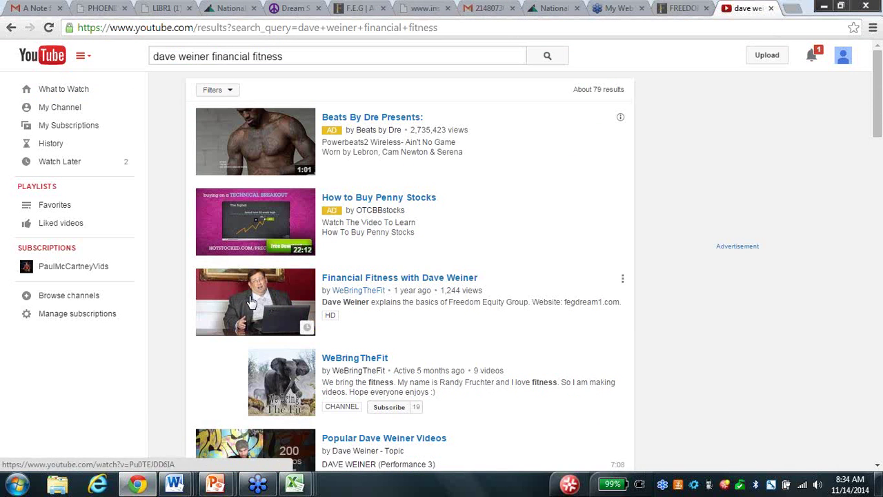
pyautogui.moveTo(176, 485)
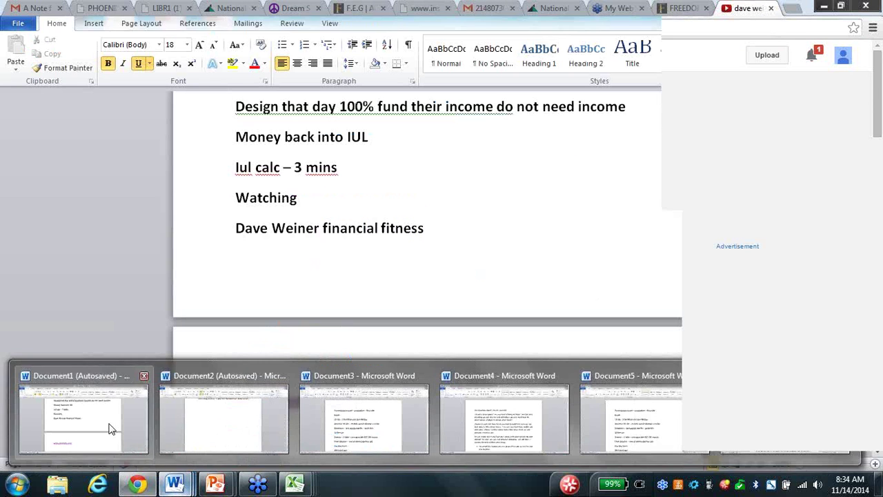
pyautogui.click(108, 428)
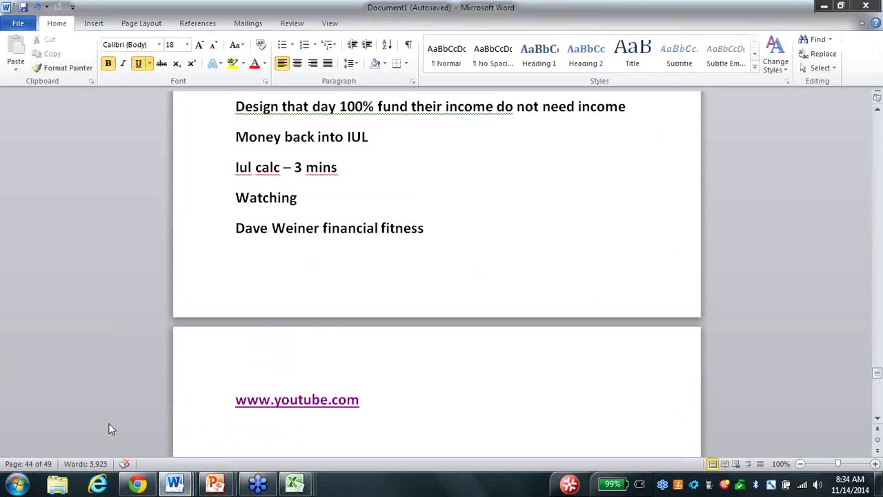
pyautogui.click(388, 399)
pyautogui.press('Return')
pyautogui.press('Return')
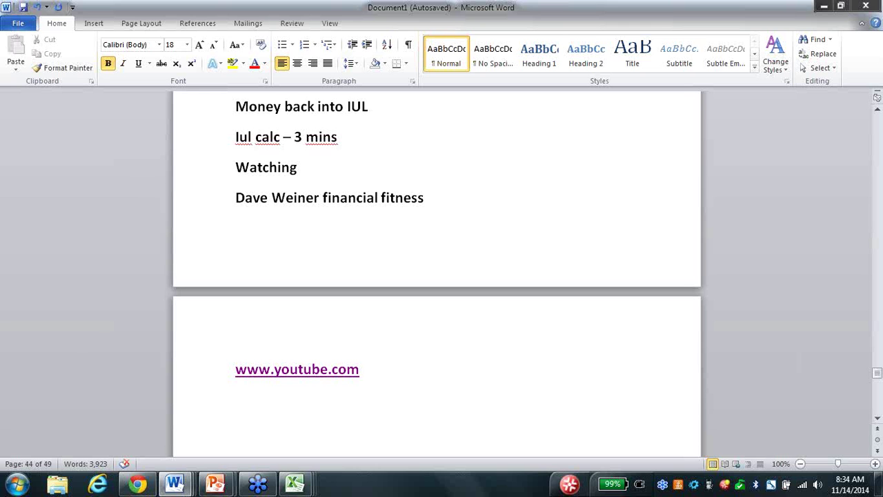
pyautogui.press('BackSpace')
pyautogui.write('401 k plan')
pyautogui.press('Return')
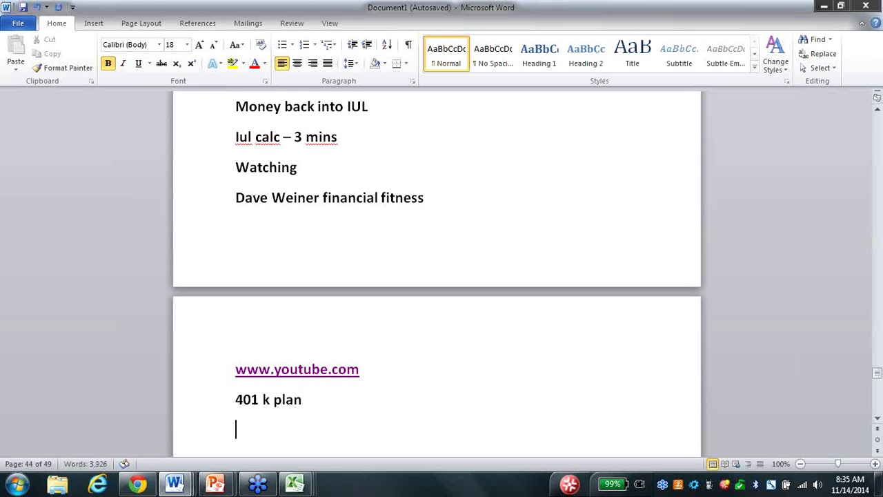
pyautogui.write('200 -')
pyautogui.write(' 300')
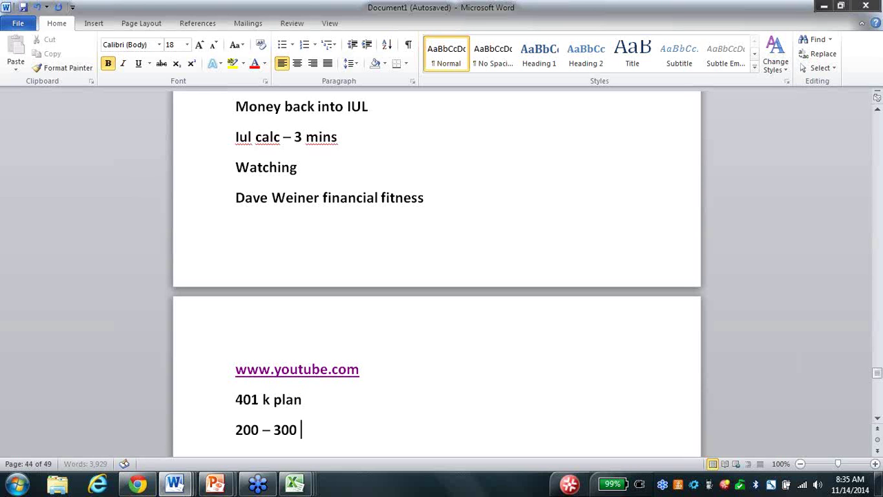
pyautogui.press('Return')
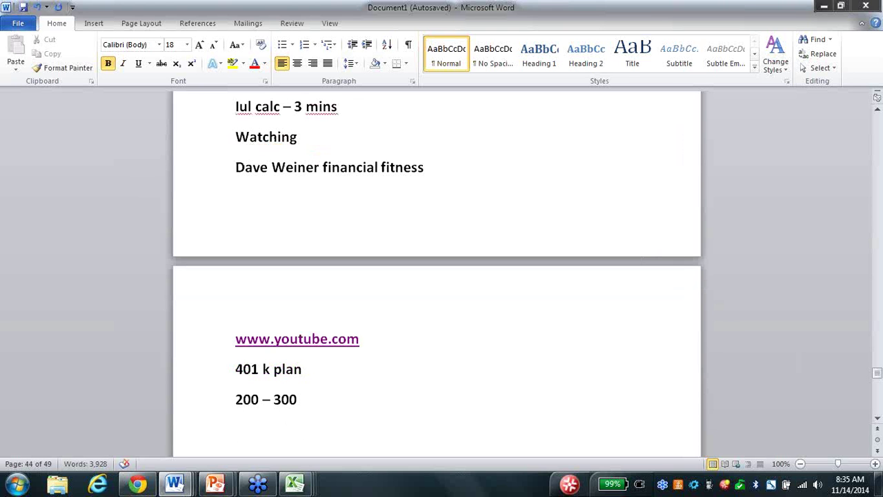
# Add the lines "Life insurance 50 month – old stuff" and "AIG ticket do not want leave" to the end of the notes.
pyautogui.write('Life insurance  ')
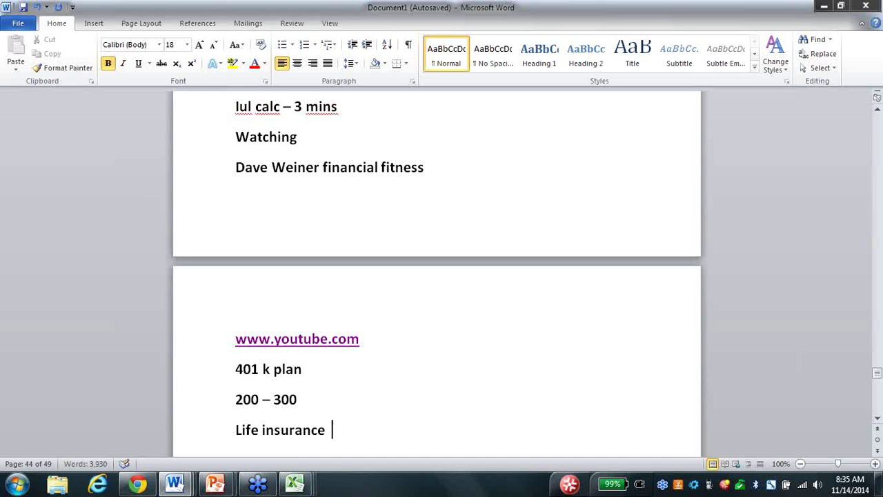
pyautogui.write('50 month ')
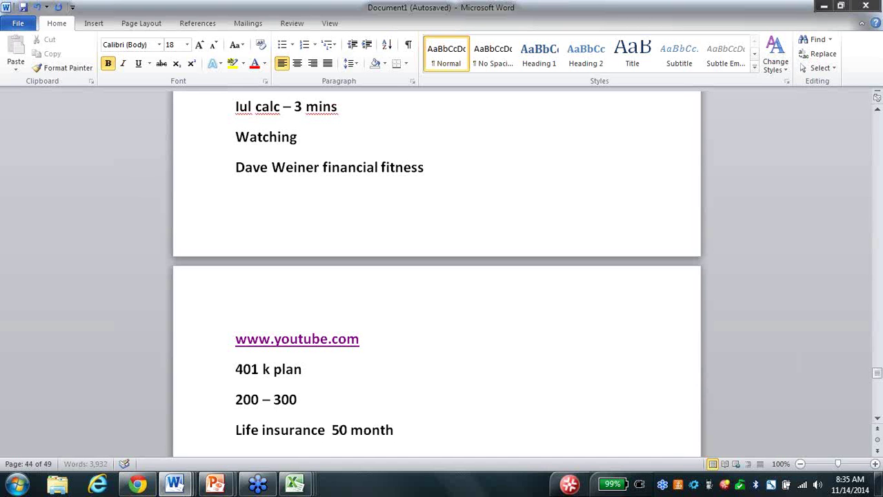
pyautogui.write('- old stuff')
pyautogui.press('Return')
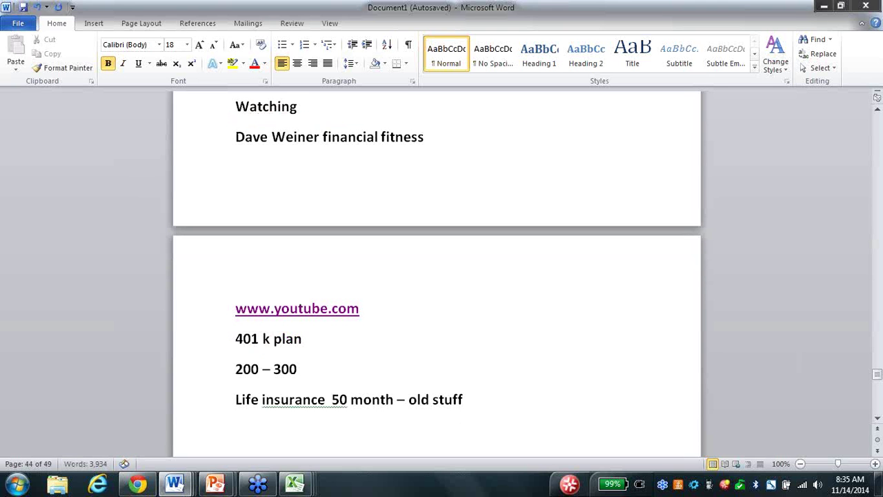
pyautogui.write('AIG ticket ')
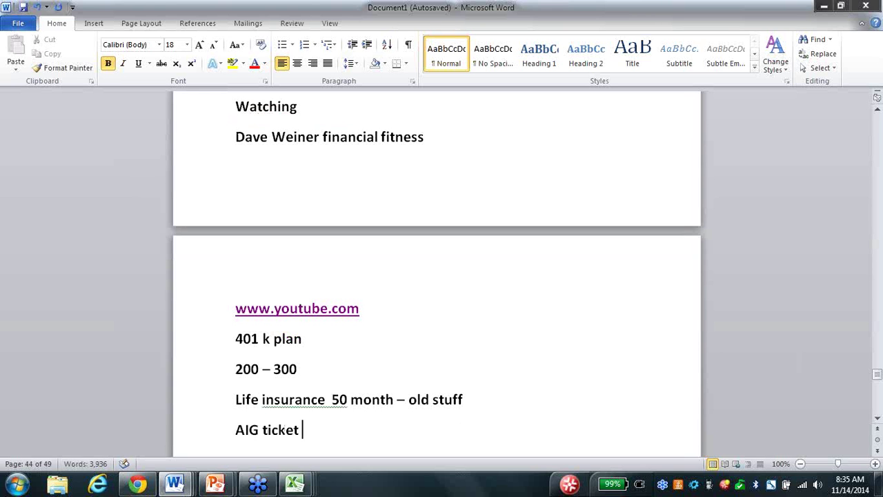
pyautogui.write('do not wa')
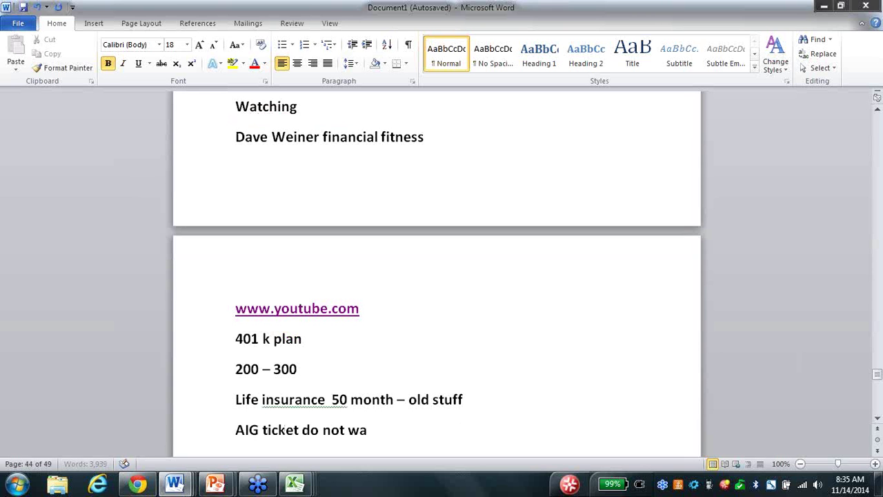
pyautogui.write('nt leave')
pyautogui.press('Return')
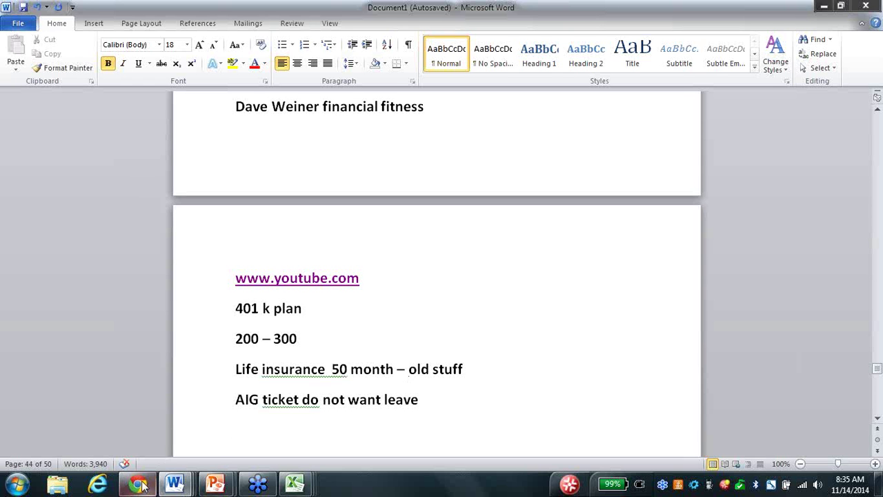
# Switch back to the YouTube search results in Chrome.
pyautogui.moveTo(140, 486)
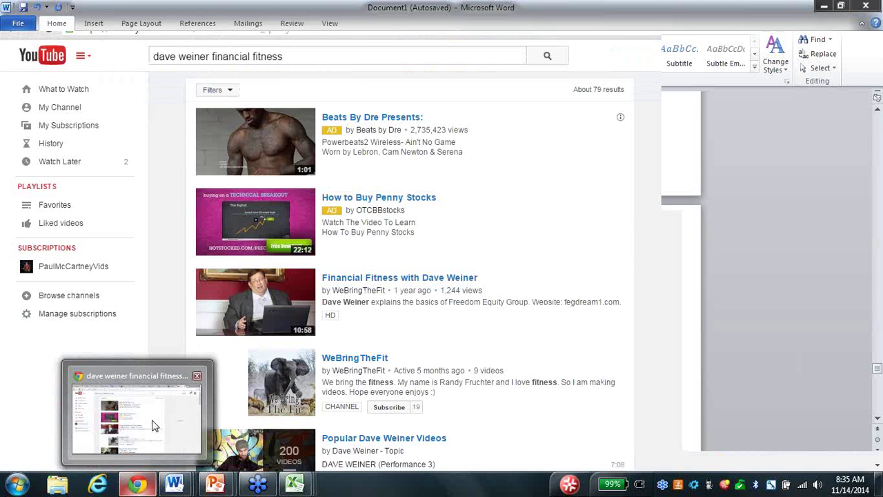
pyautogui.click(154, 421)
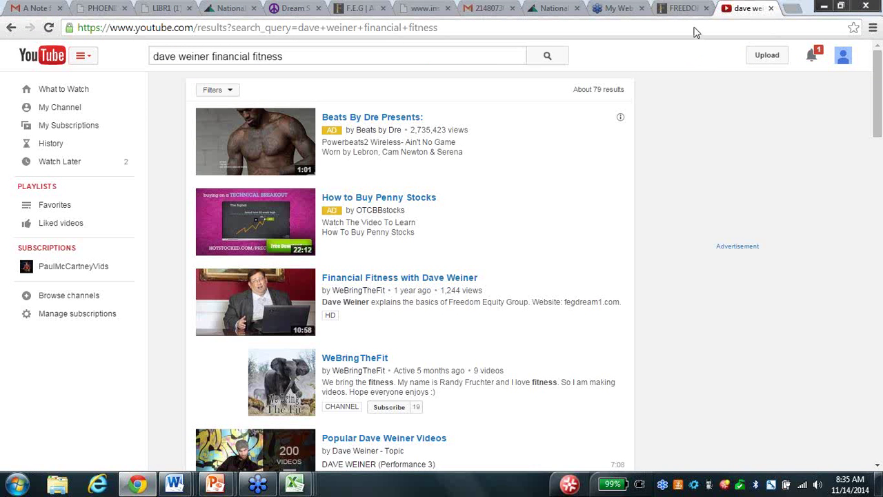
# Open estation.americangeneral.com in a new browser tab and log in to AIG eStation with the saved credentials.
pyautogui.click(790, 9)
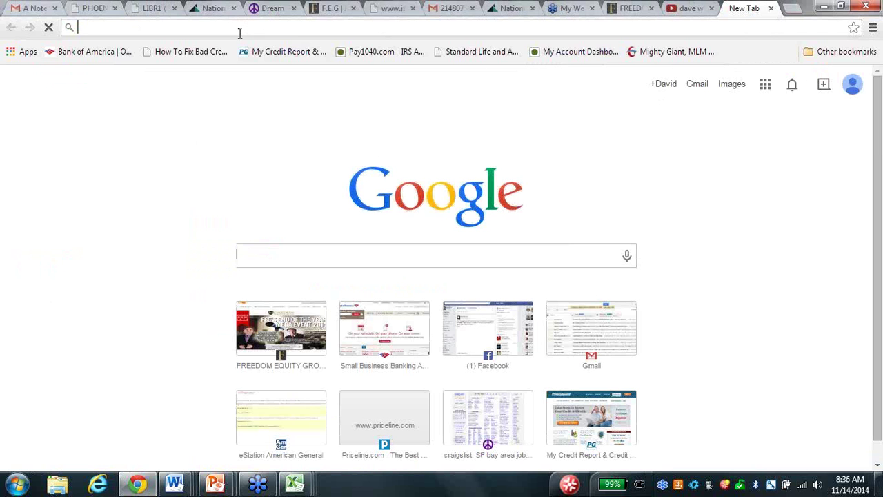
pyautogui.write('es')
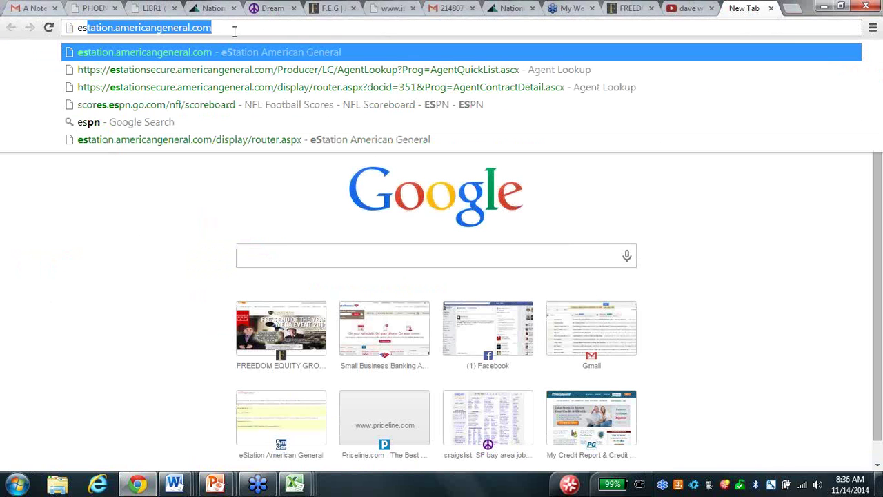
pyautogui.press('Return')
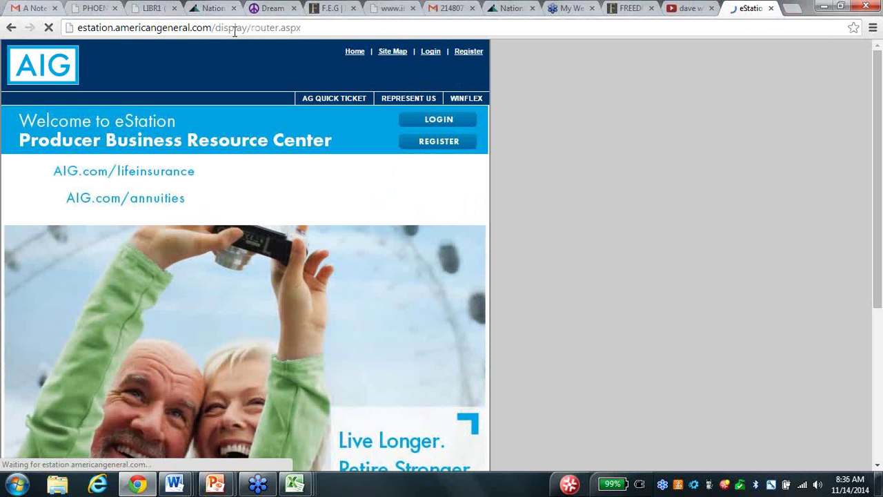
pyautogui.click(429, 121)
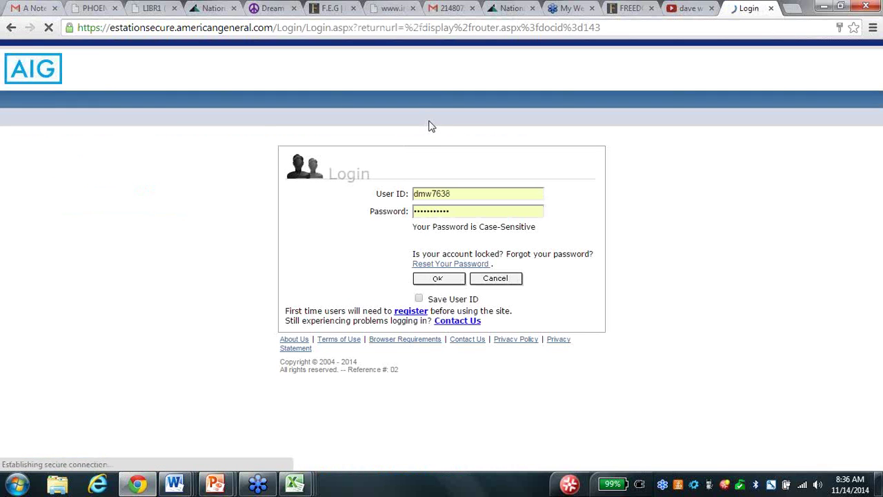
pyautogui.click(446, 283)
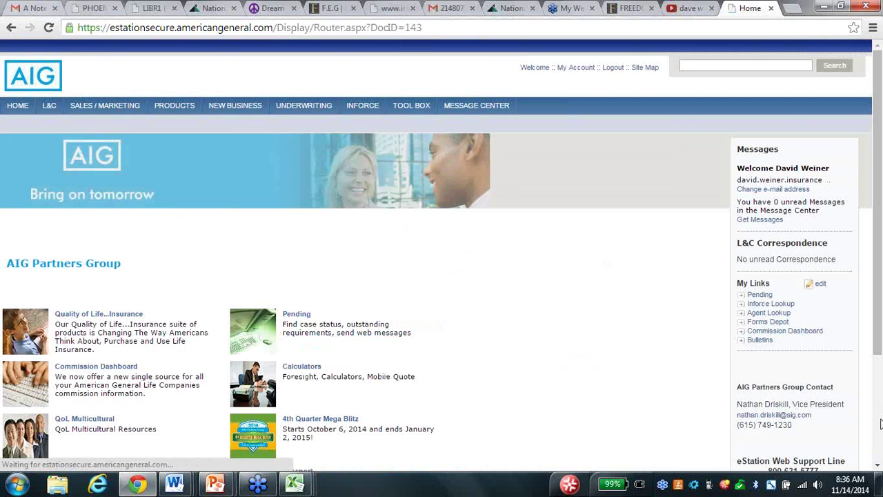
# Open the AG Quick Ticket page from the AIG Partners Group home page and view its writing agent code selection.
pyautogui.click(878, 469)
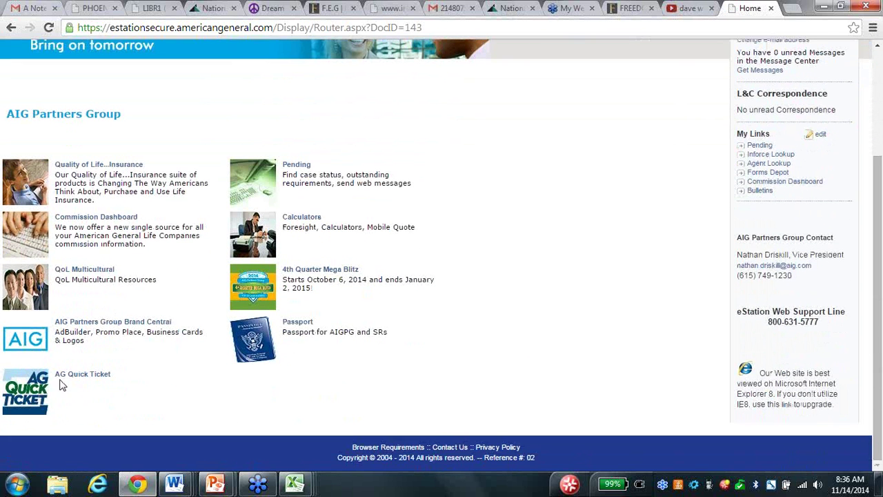
pyautogui.click(24, 384)
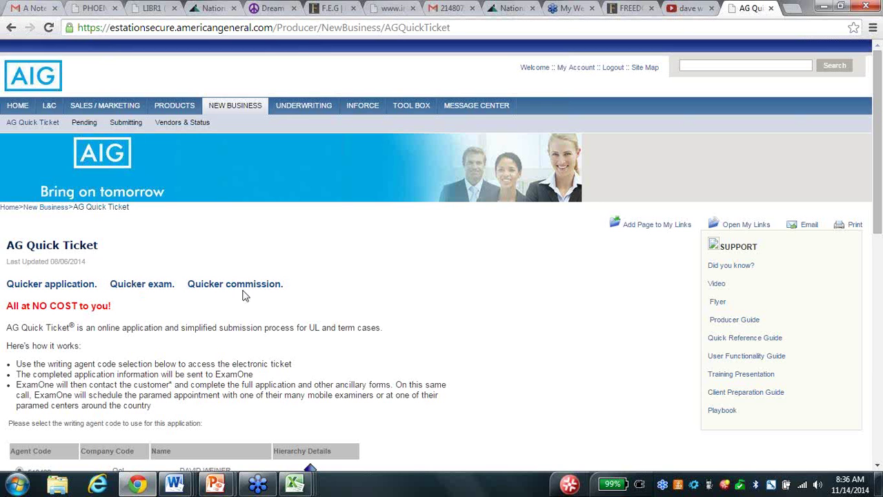
pyautogui.click(876, 467)
pyautogui.click(876, 467)
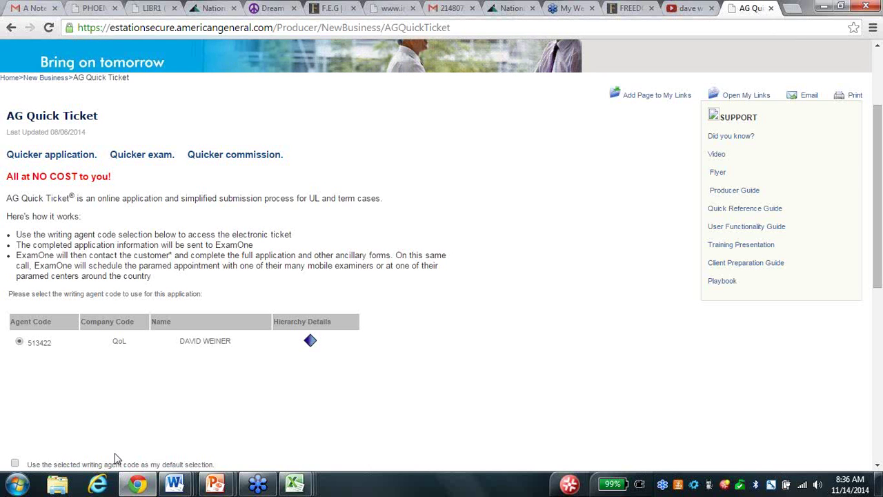
# Return to Document1 in Word and add the lines "Basic client info" and "How much insurance" to the end of the notes.
pyautogui.click(176, 485)
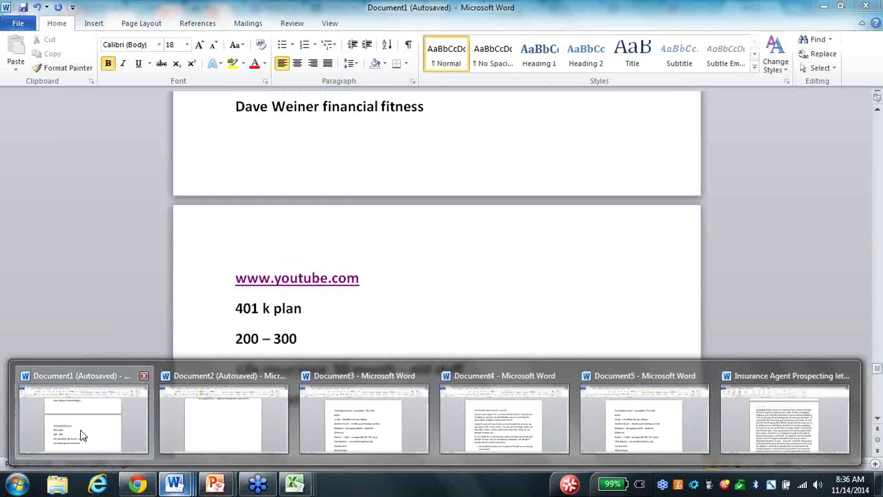
pyautogui.click(79, 423)
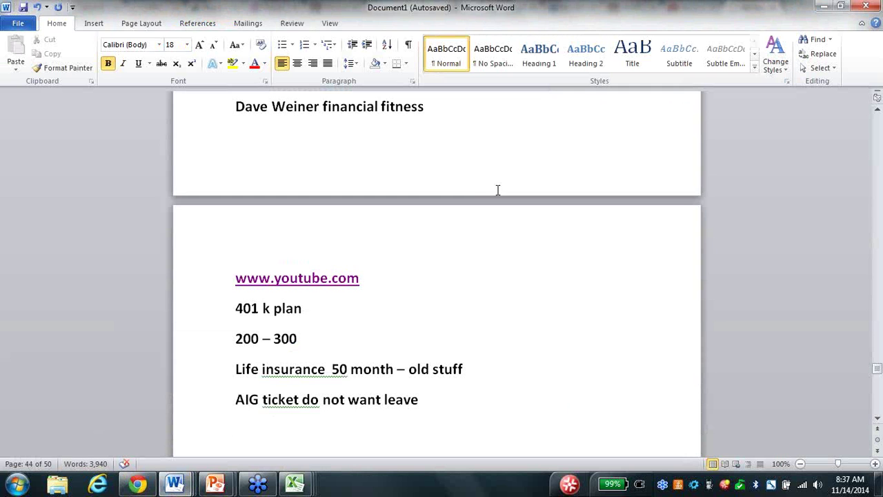
pyautogui.write('basic')
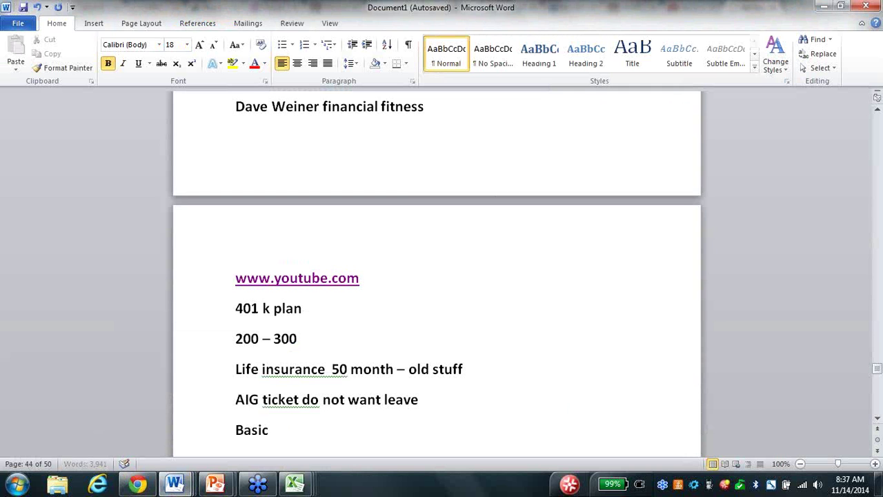
pyautogui.write(' client info')
pyautogui.press('Return')
pyautogui.write('how much insur')
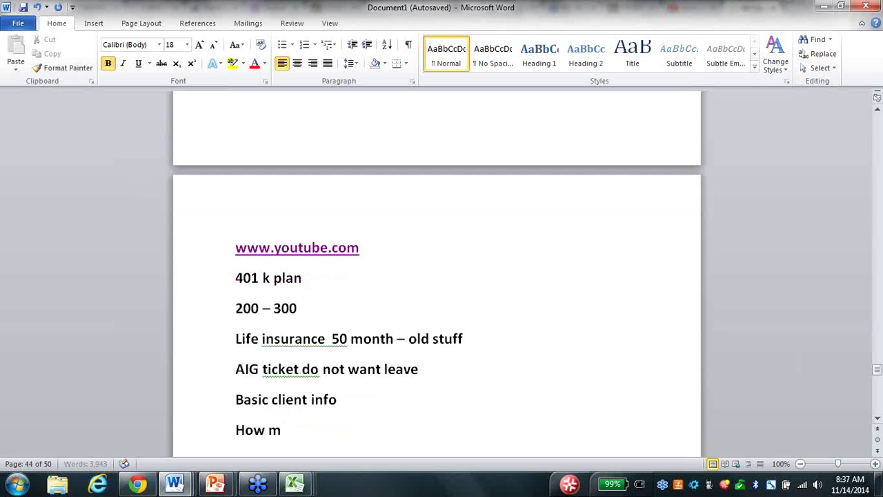
pyautogui.write('ance')
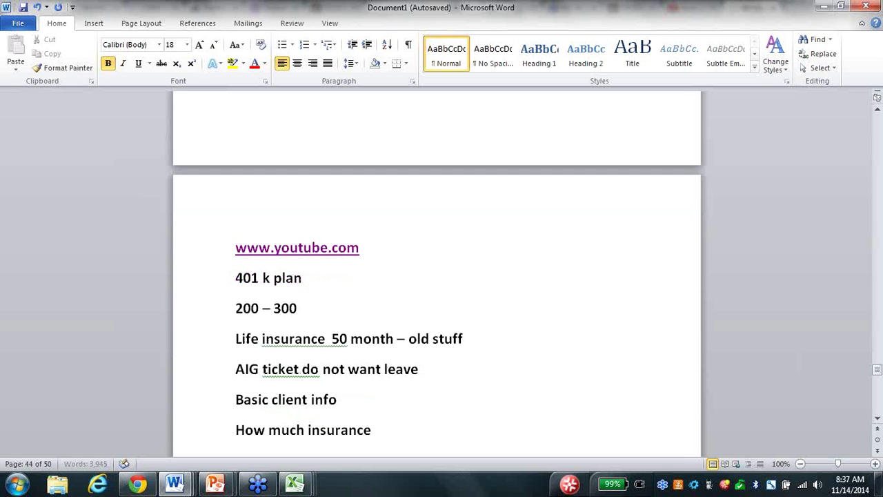
pyautogui.press('Return')
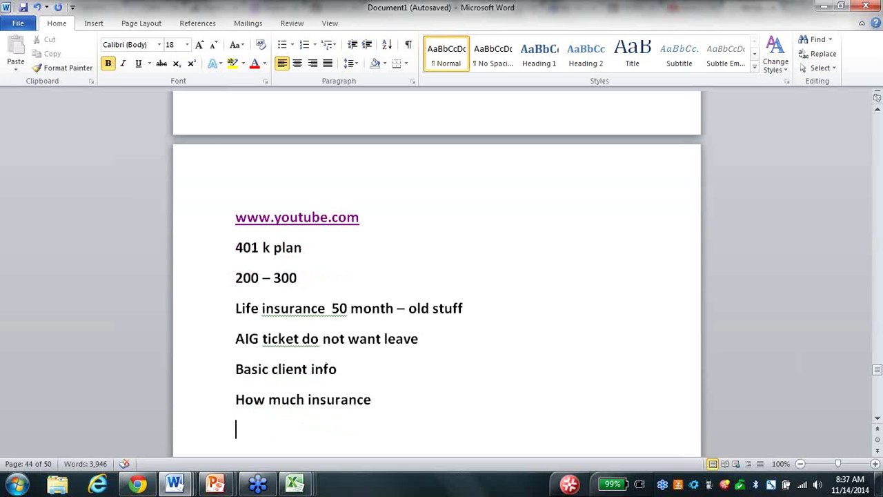
# Add the lines "Key rule s" and "Policy must be owned by insured paid by insured" below "How much insurance".
pyautogui.write('key rule s')
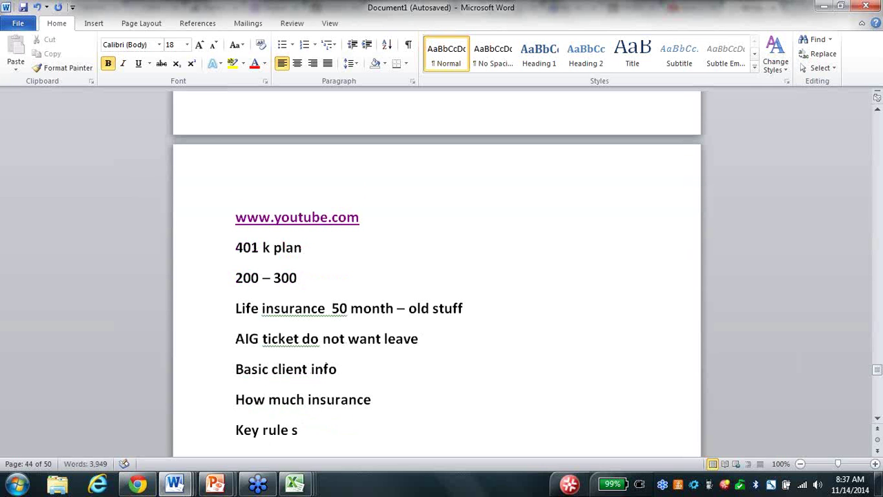
pyautogui.press('Return')
pyautogui.write('policy')
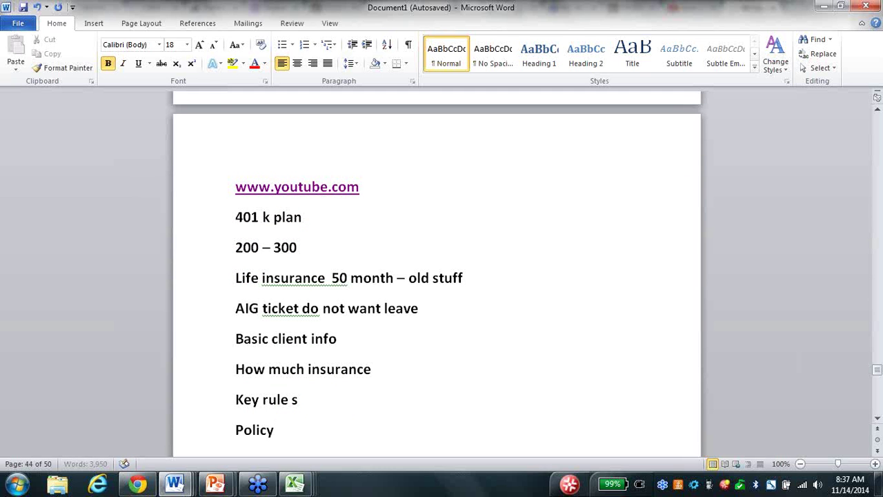
pyautogui.write(' must be own')
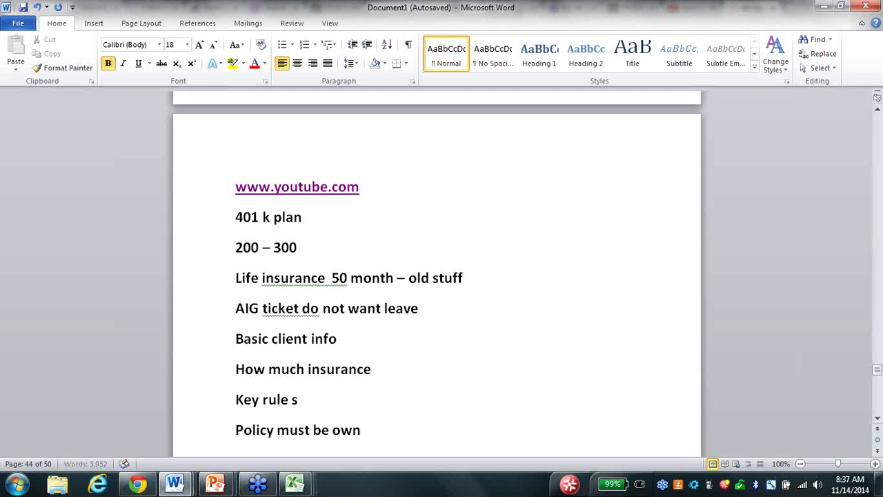
pyautogui.write('ed by insured  pai')
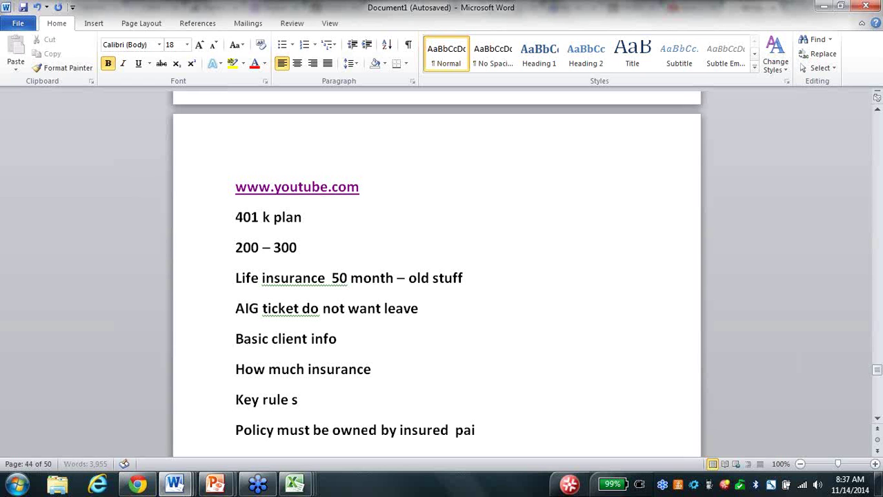
pyautogui.write('d by insured')
pyautogui.press('Return')
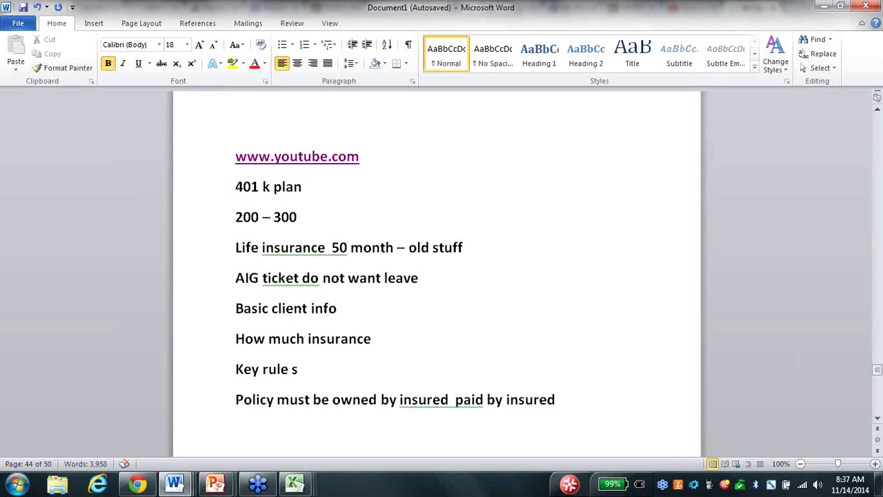
# Add the separate note lines "Banking for draft" and "Submit" below the policy ownership rule.
pyautogui.write('Banking')
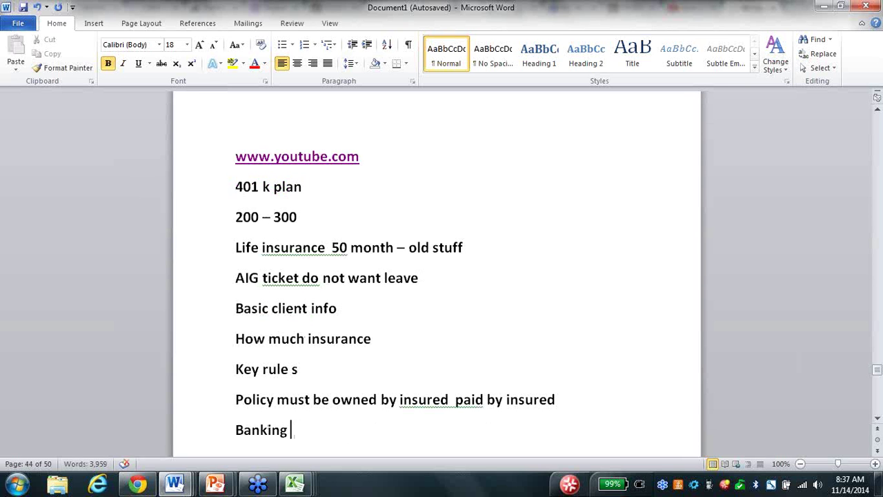
pyautogui.write(' for draft')
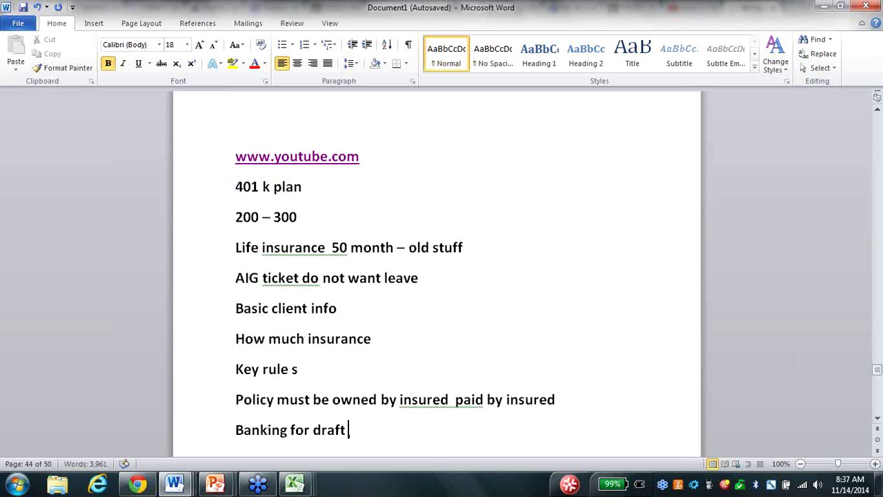
pyautogui.press('Return')
pyautogui.write('s')
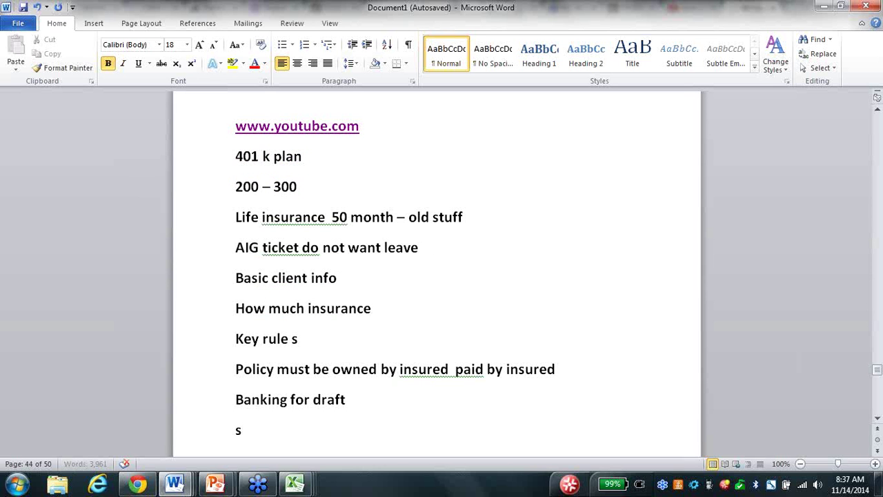
pyautogui.write('ubmit')
pyautogui.press('Return')
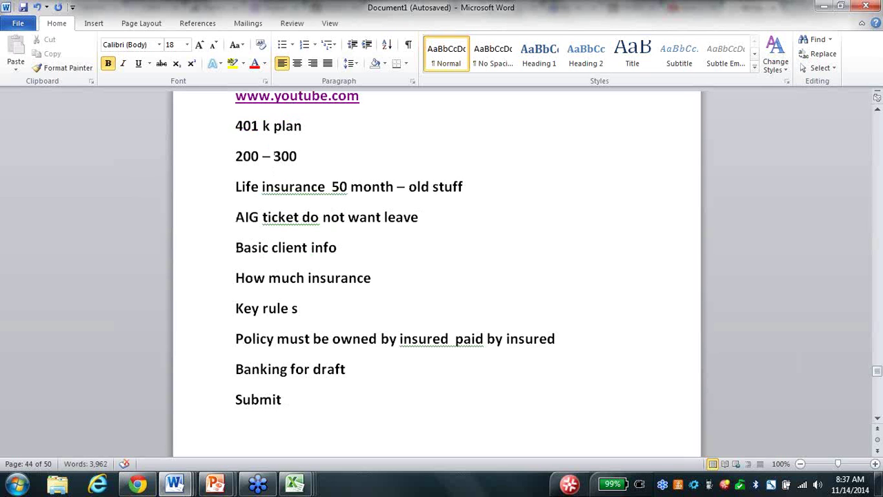
# Add the line "Exam – paperwork – go client – ask get the signatures" below "Submit".
pyautogui.write('exam - paperw')
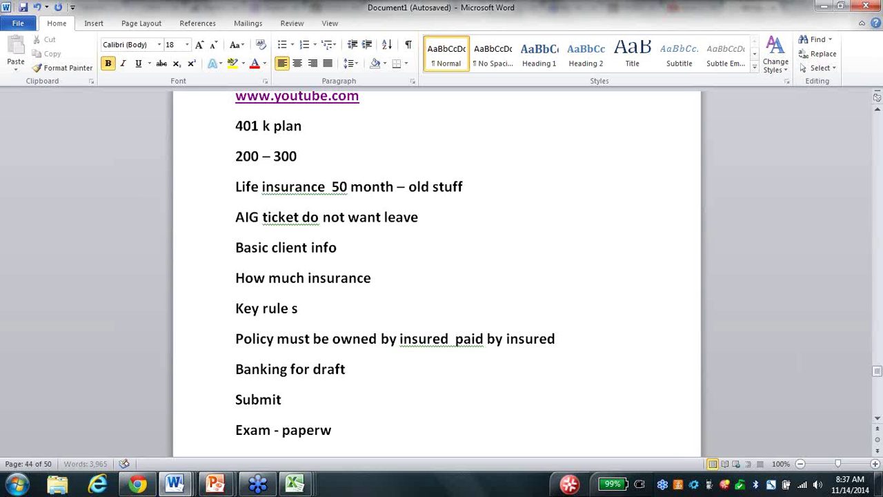
pyautogui.write('o')
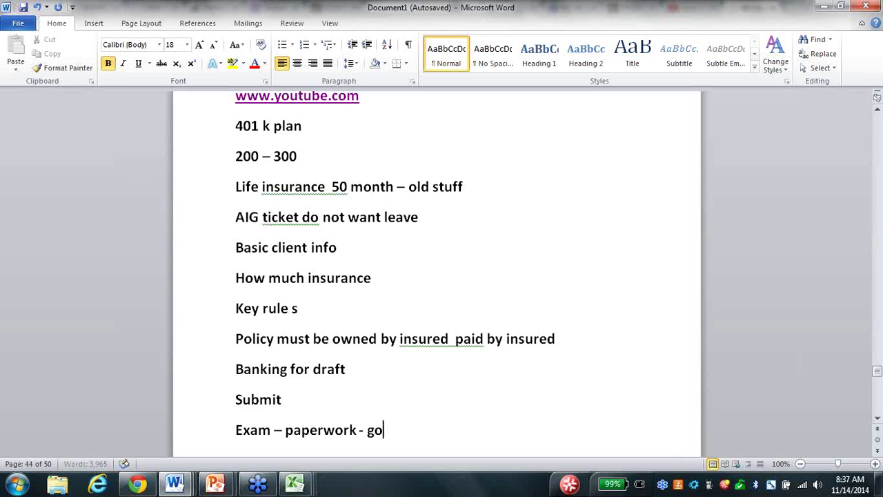
pyautogui.write('kr - go clien')
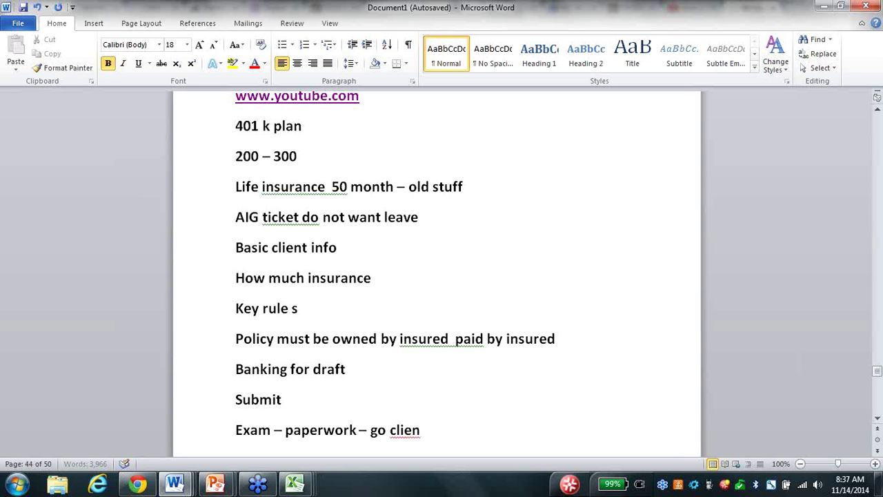
pyautogui.write('t - ask ge')
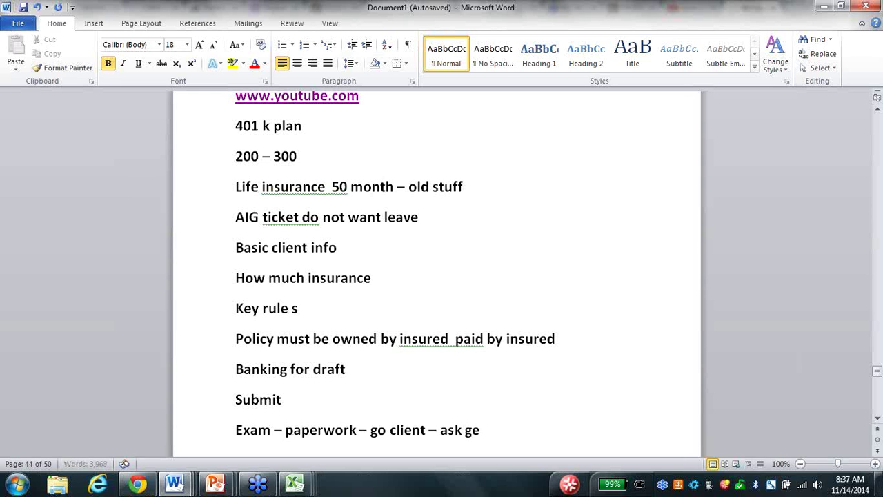
pyautogui.write('t the signatures')
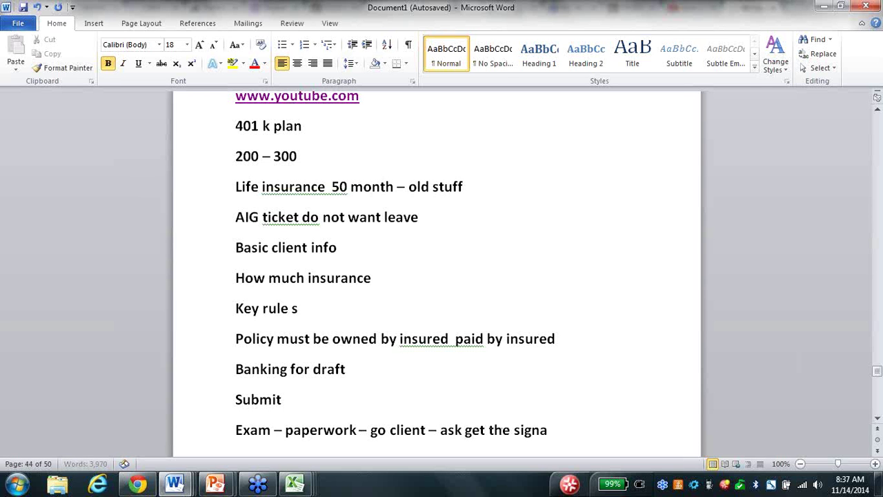
pyautogui.press('Return')
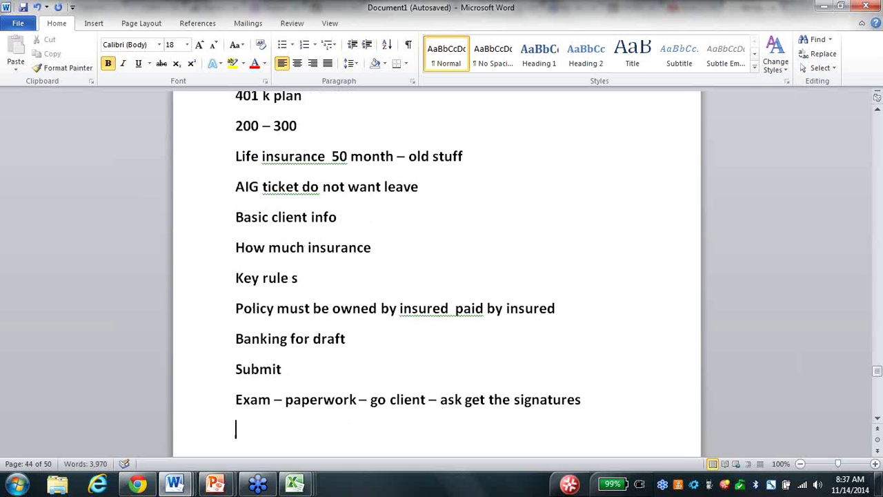
# Add the lines "Policy – db" and "IUL – LSW or ANICO" below the exam and paperwork note.
pyautogui.write('polic')
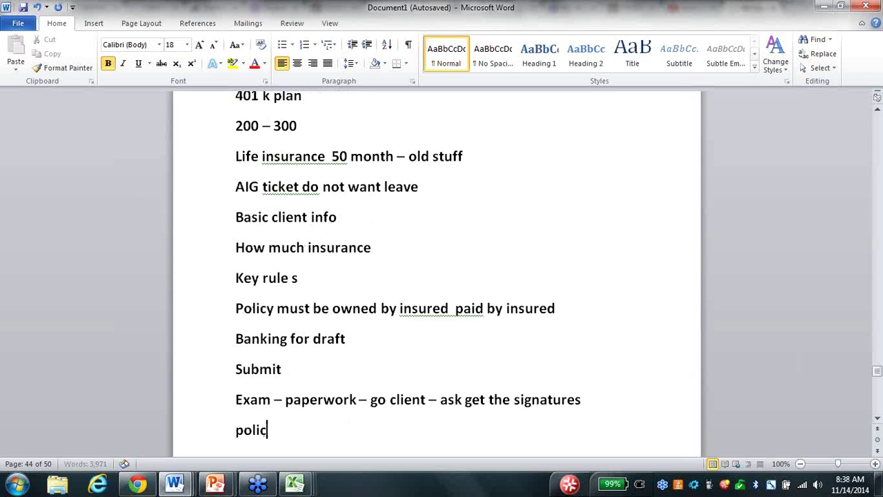
pyautogui.write('y - db')
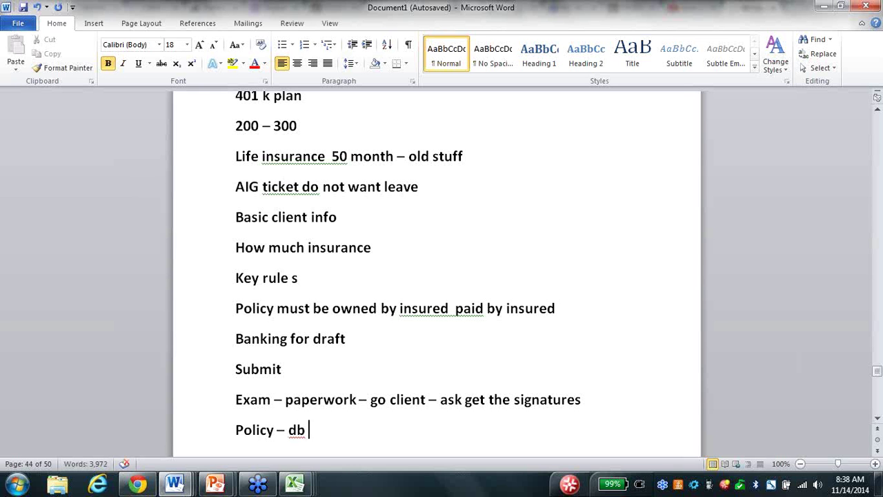
pyautogui.press('Return')
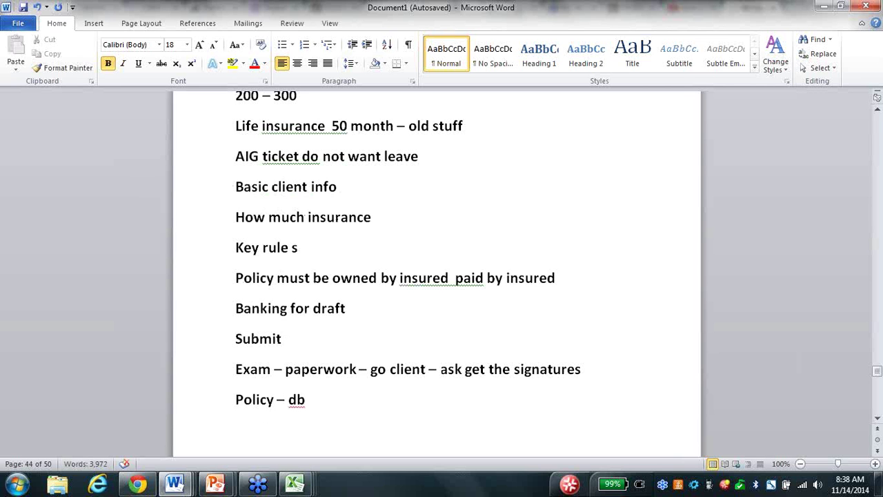
pyautogui.write('IUL -')
pyautogui.write(' LSW or ANICO')
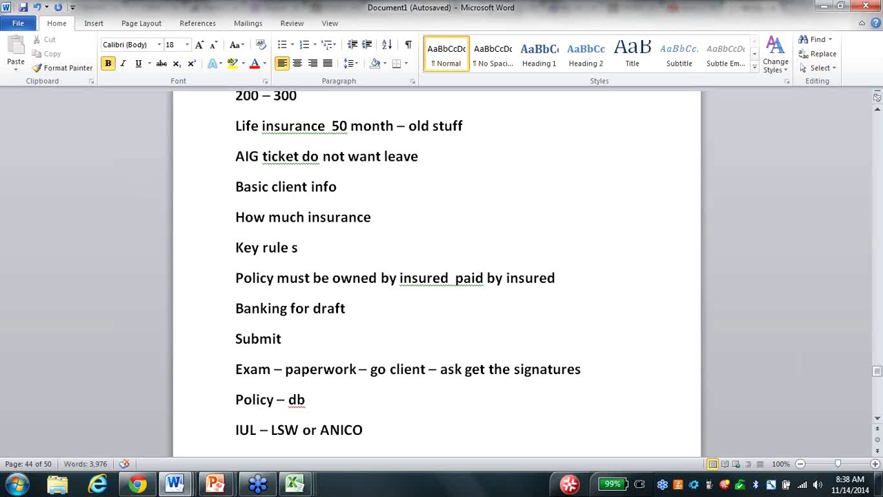
pyautogui.press('Return')
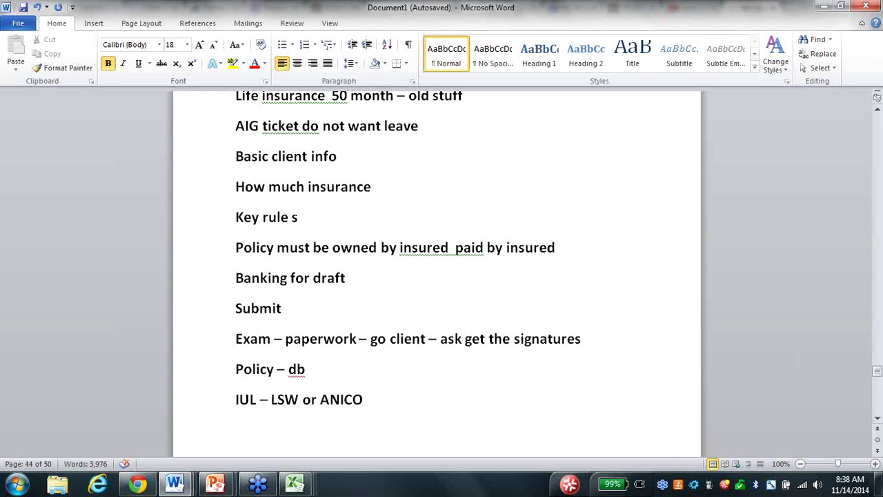
# Add the line "2008 – turn a profit" below the IUL note.
pyautogui.write('2008 ')
pyautogui.write('- ')
pyautogui.write('turn a ')
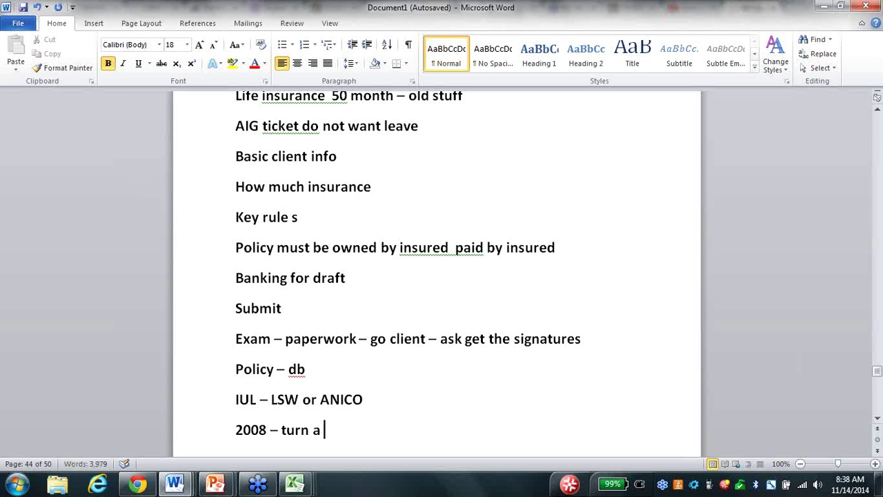
pyautogui.write('profit')
pyautogui.press('Return')
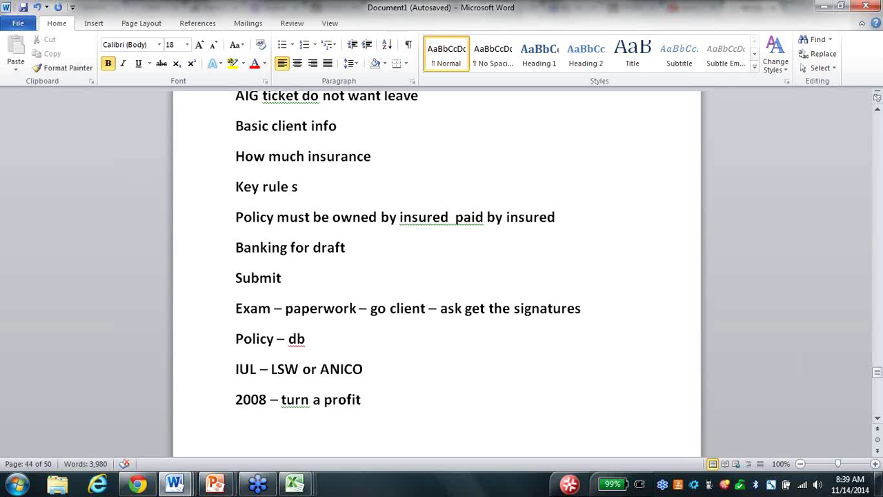
# Add the line "200 month – tools 3 min calculator" below the 2008 note.
pyautogui.write('200 month - ')
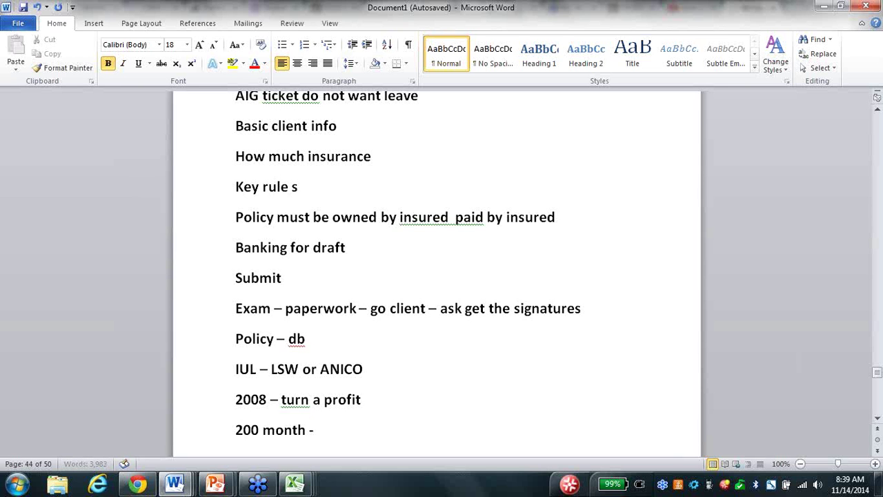
pyautogui.write('tools 3 min ')
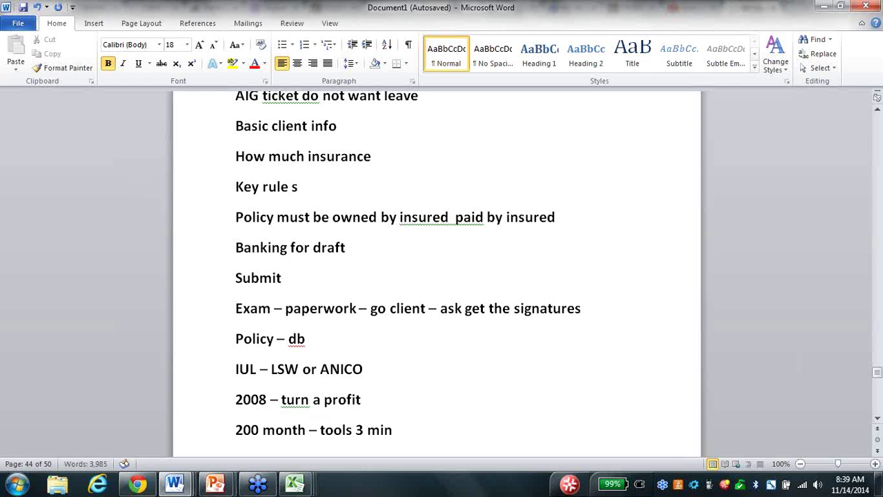
pyautogui.write('calculator')
pyautogui.press('Return')
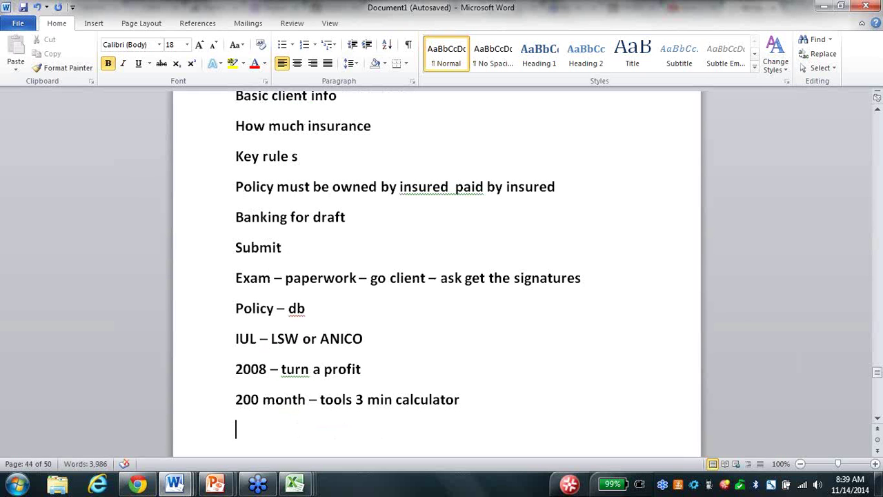
# Add the line "Health – illustration find amount – E app" below the calculator note.
pyautogui.write('heal')
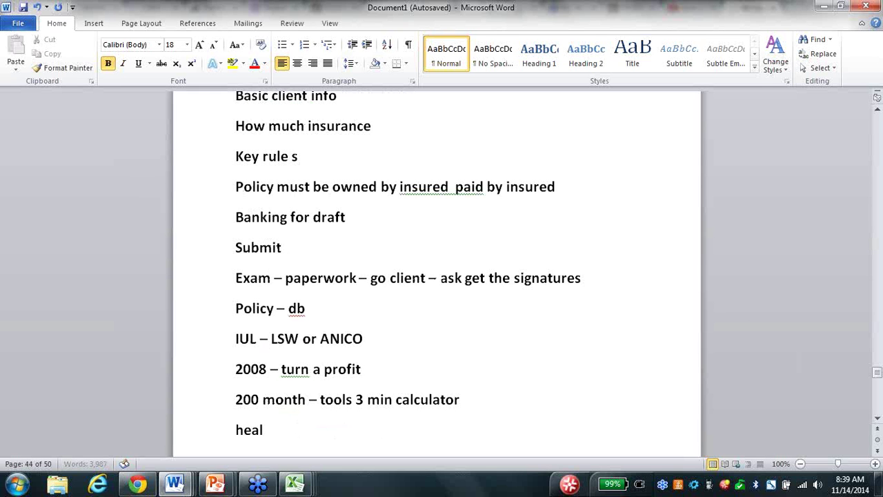
pyautogui.write('th - illus')
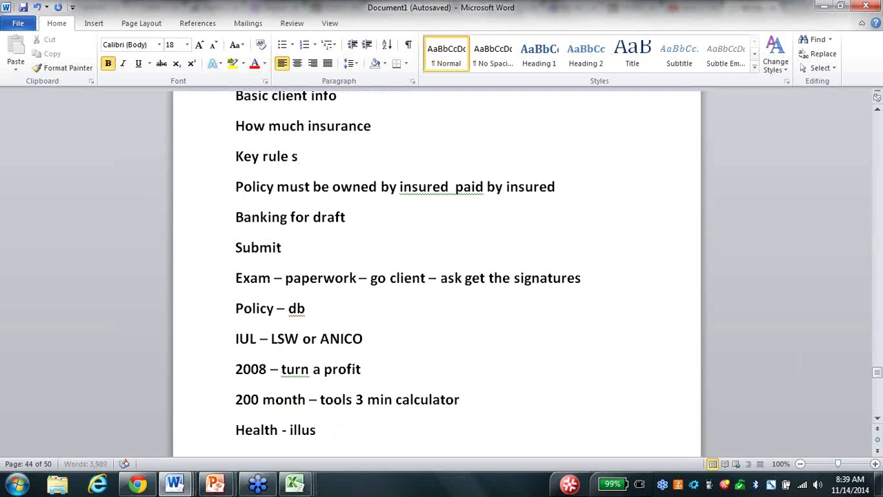
pyautogui.write('tration ')
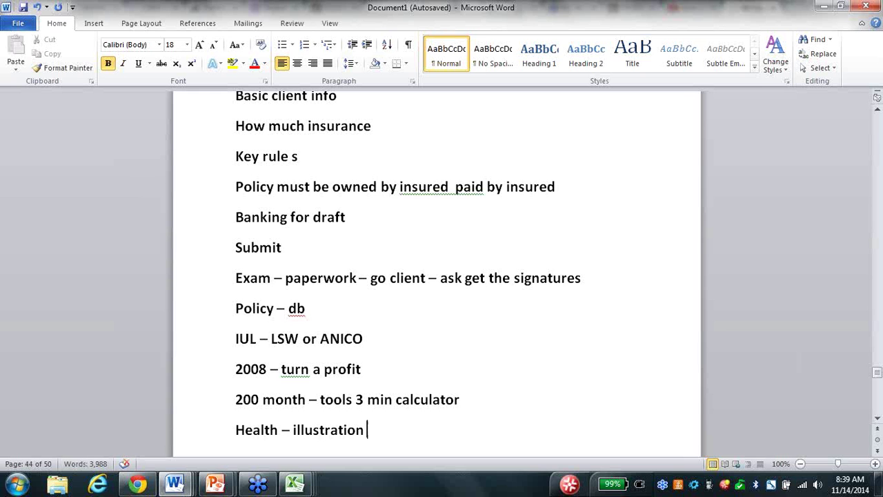
pyautogui.write(' find amo')
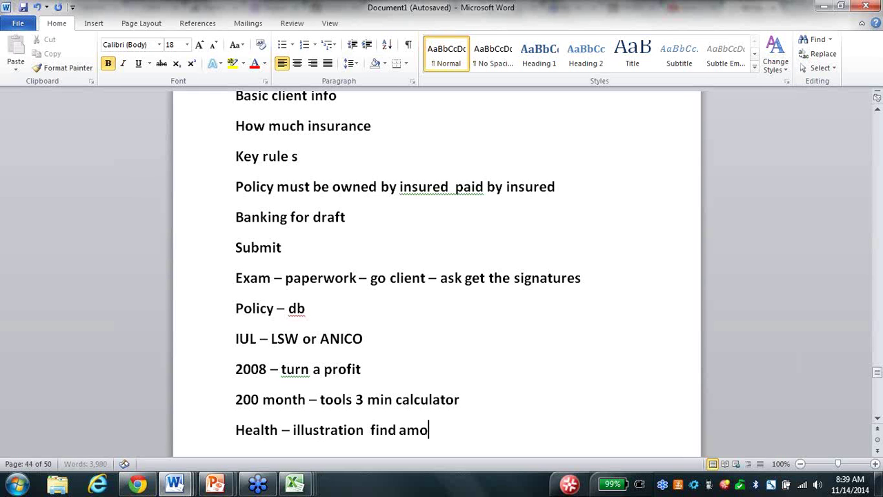
pyautogui.write('unt - ')
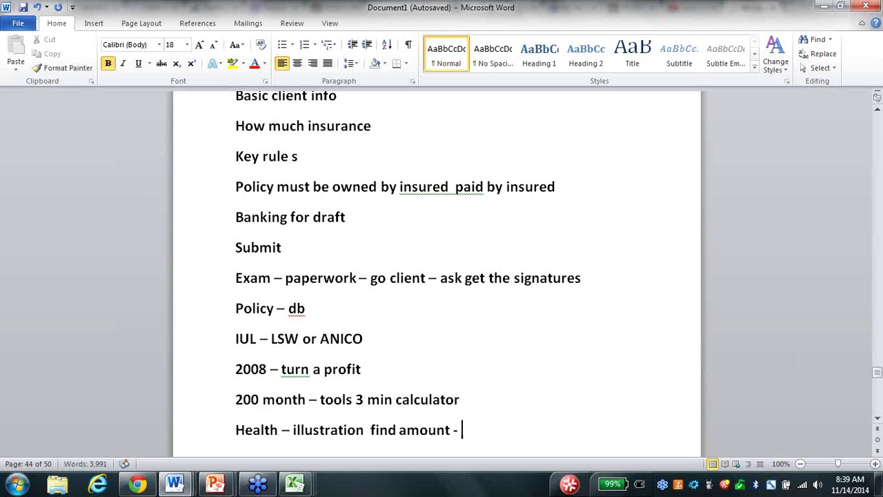
pyautogui.write('E app')
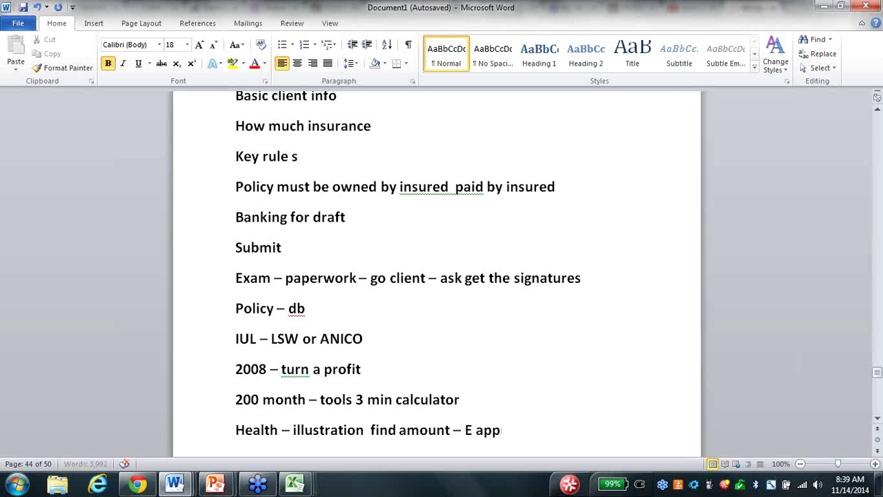
pyautogui.press('Return')
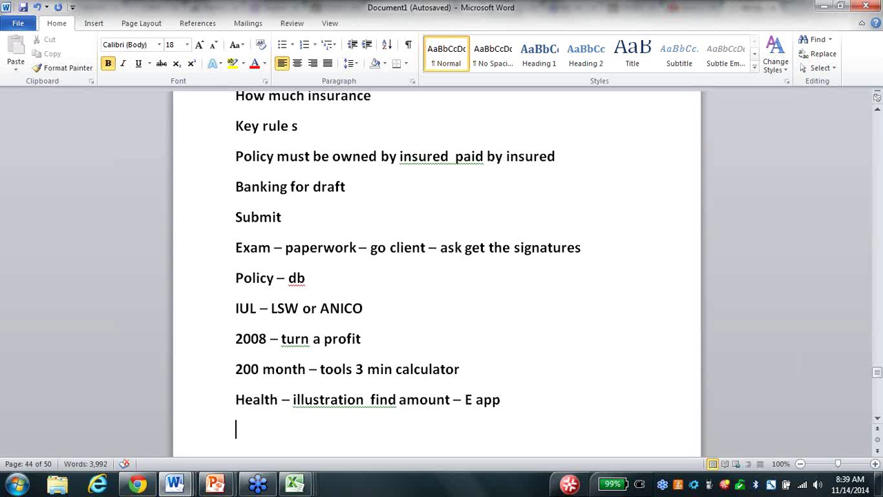
# Add the line "Min each 100 week savings" below the health and illustration note.
pyautogui.press('Return')
pyautogui.write('min each ')
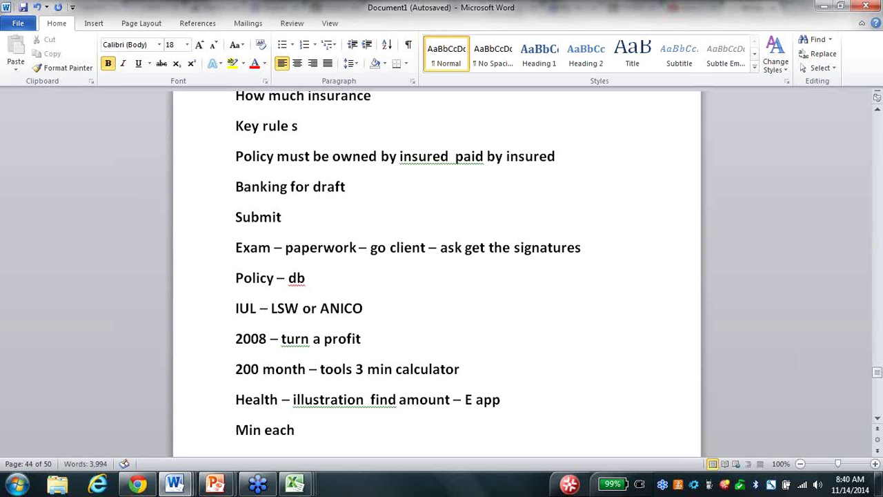
pyautogui.write('100 we')
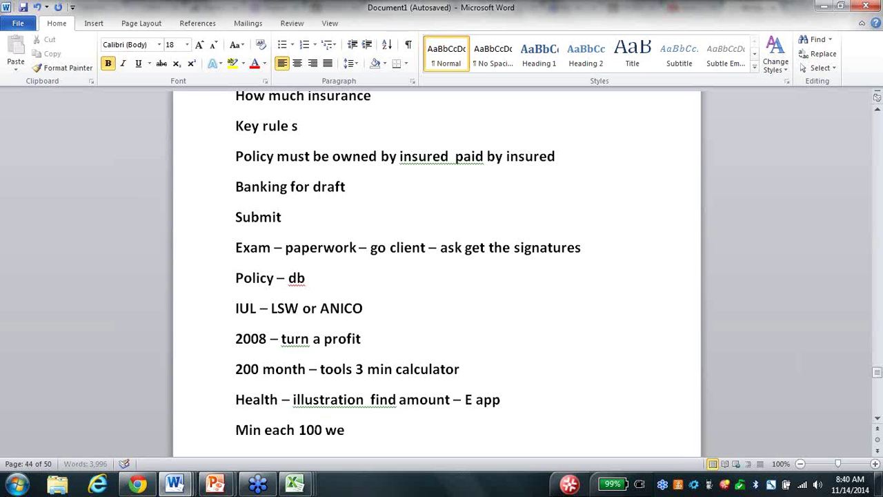
pyautogui.write('ek savng s')
pyautogui.press('BackSpace')
pyautogui.press('BackSpace')
pyautogui.press('BackSpace')
pyautogui.press('BackSpace')
pyautogui.write('ings')
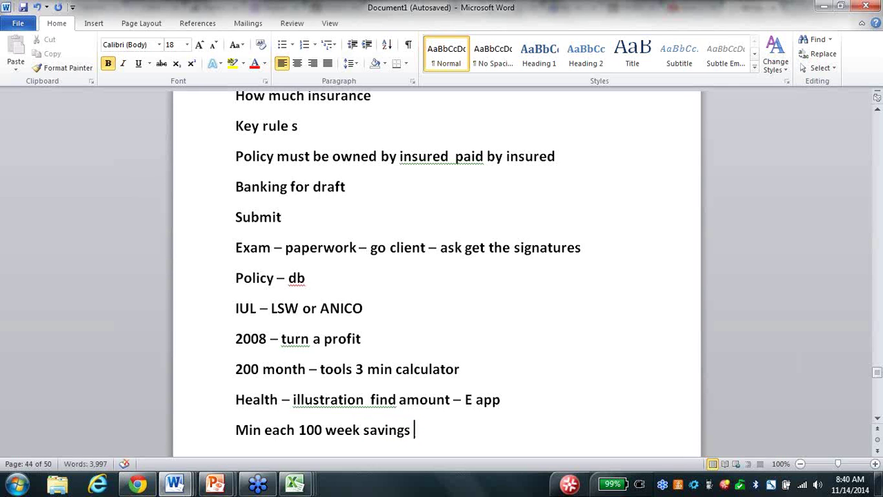
# Add the line "100 week = 400 month" below the weekly savings note.
pyautogui.hotkey('ctrl', 'Return')
pyautogui.write('10')
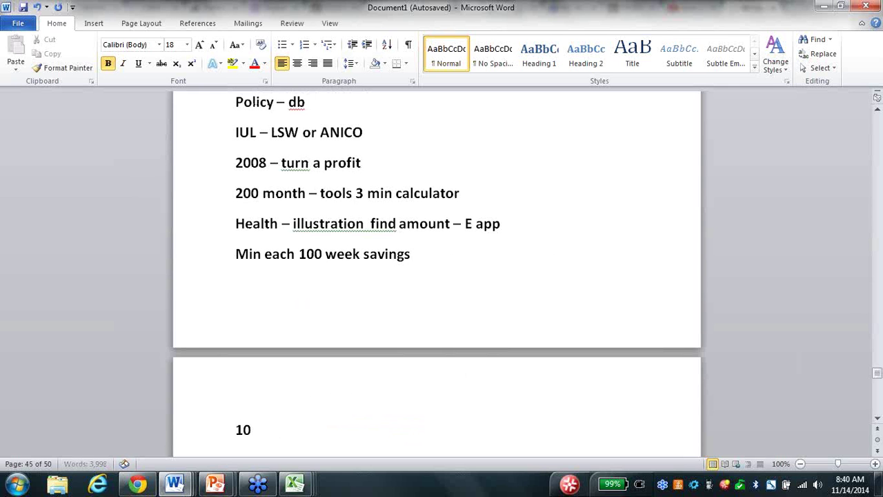
pyautogui.write('0 week =')
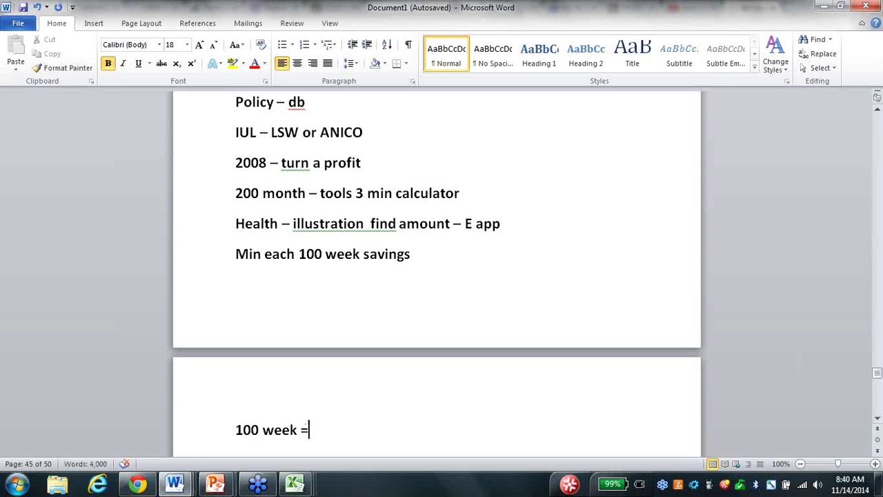
pyautogui.write(' 400 m')
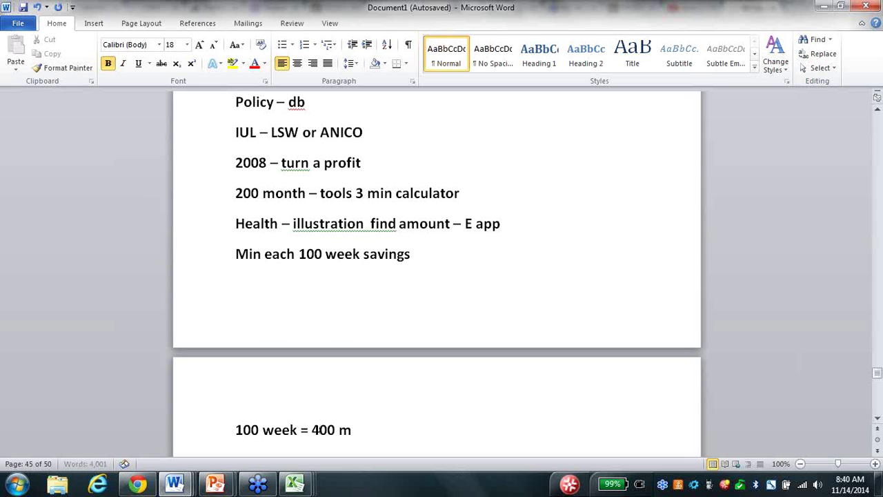
pyautogui.write('onth')
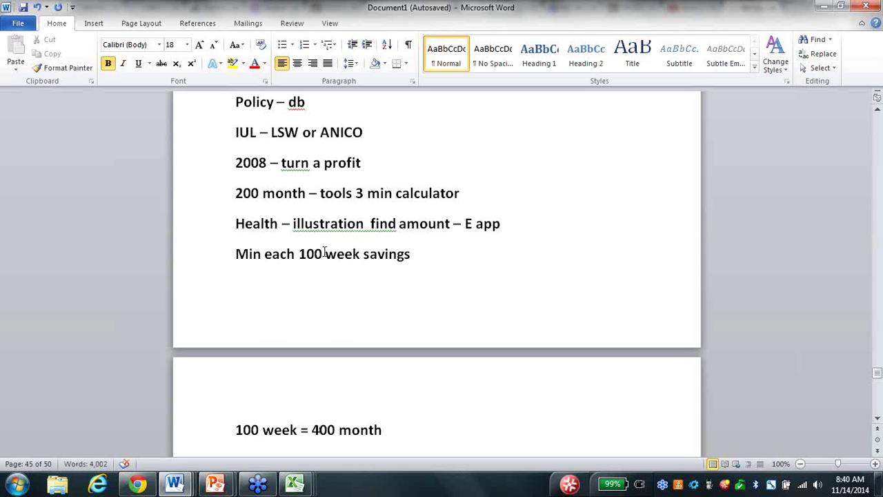
# Switch to the FEG Income Calculator workbook in Excel and set the monthly premium on the pay check sheet to $400.
pyautogui.moveTo(296, 483)
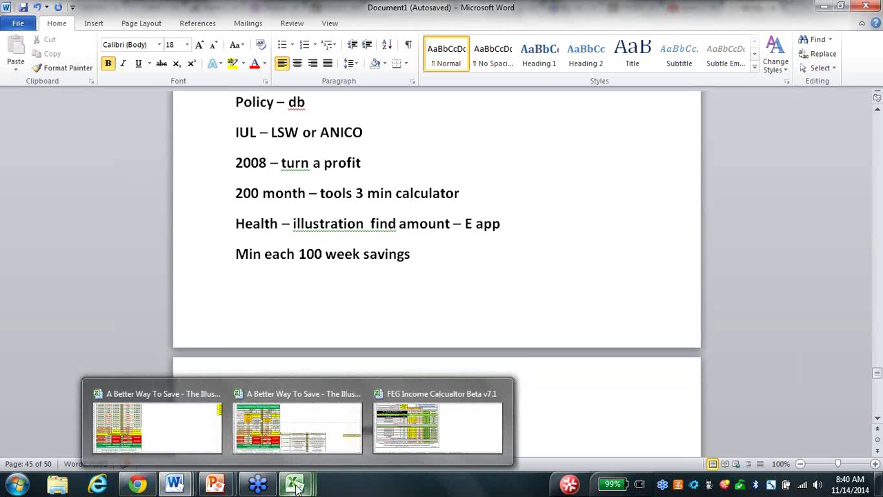
pyautogui.click(411, 420)
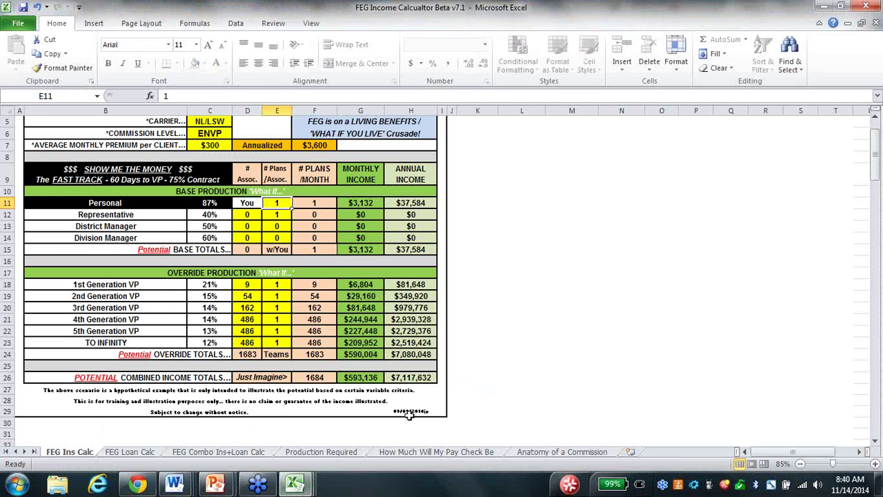
pyautogui.click(435, 452)
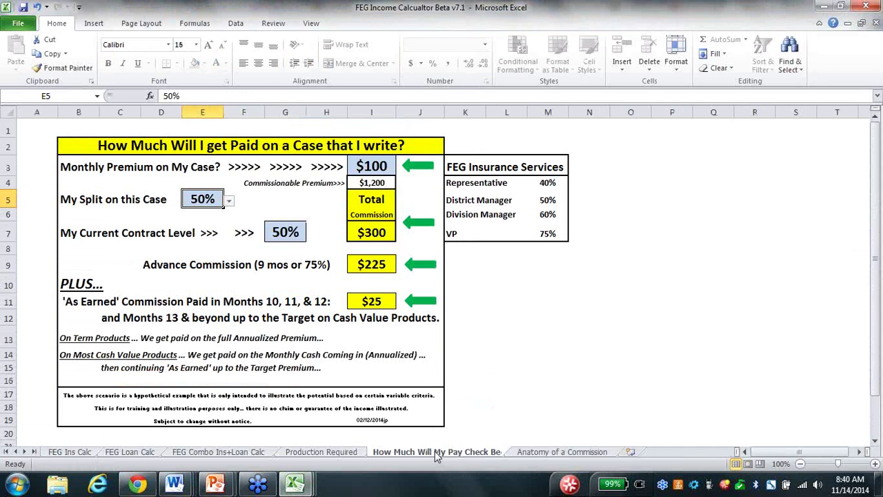
pyautogui.click(373, 166)
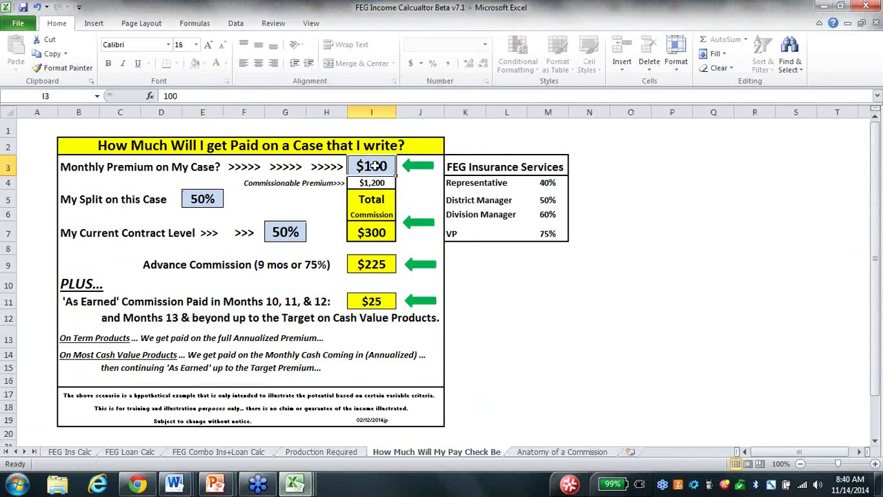
pyautogui.write('400')
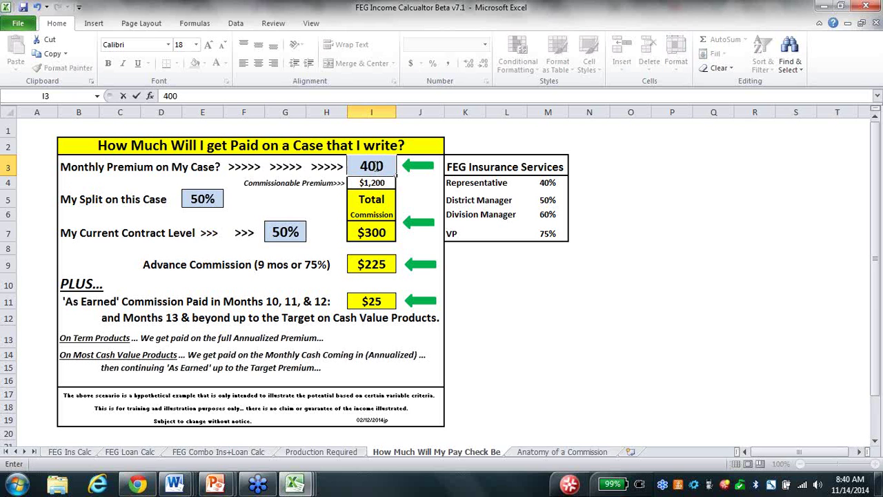
pyautogui.press('Return')
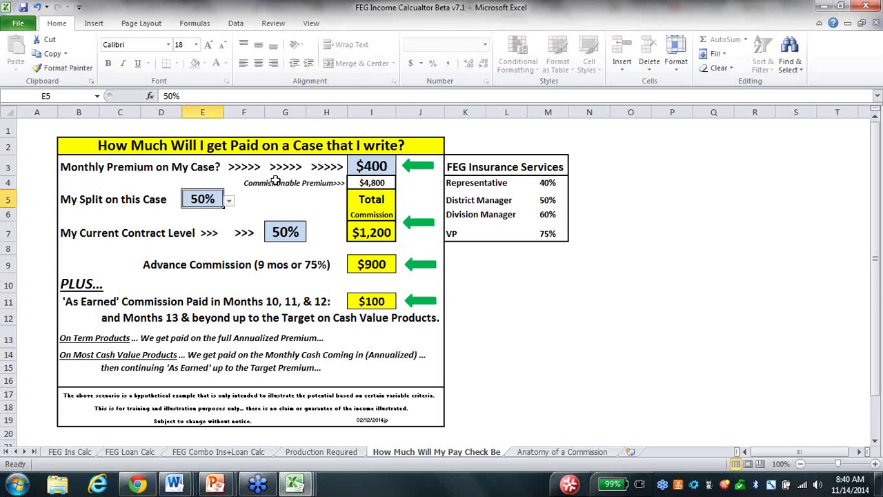
# Set the split on this case to 100% and the current contract level to 40%.
pyautogui.click(229, 202)
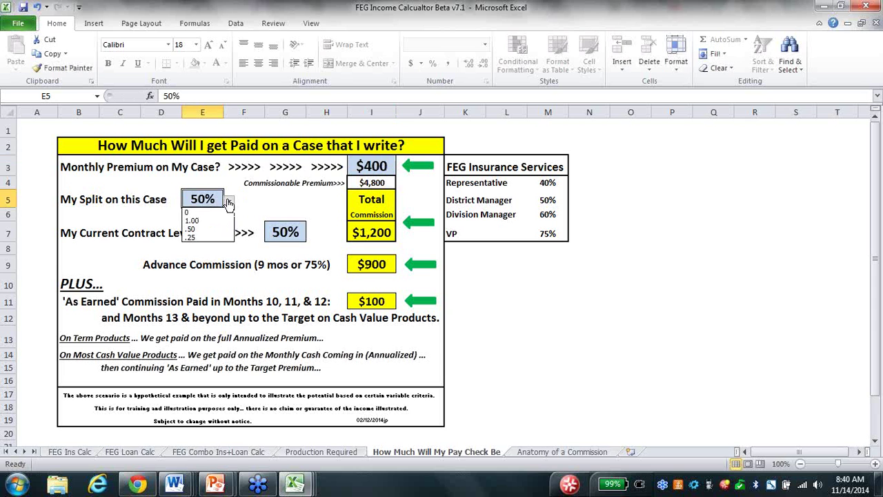
pyautogui.click(209, 220)
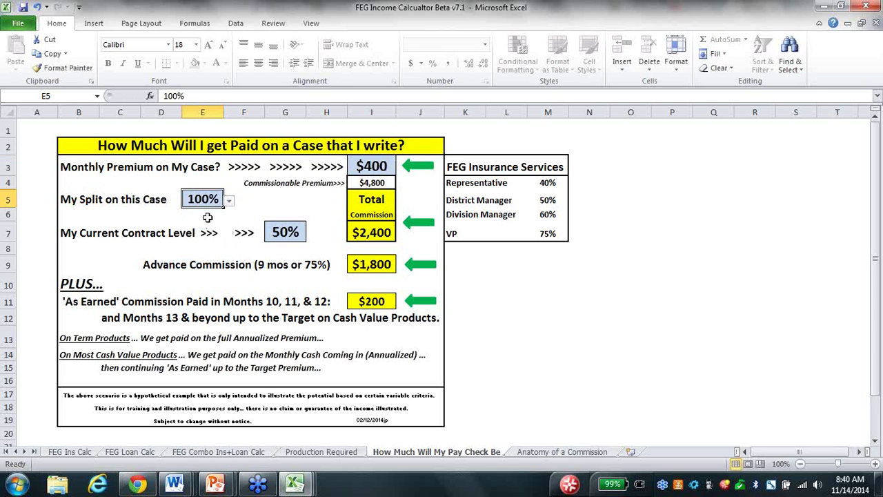
pyautogui.click(291, 234)
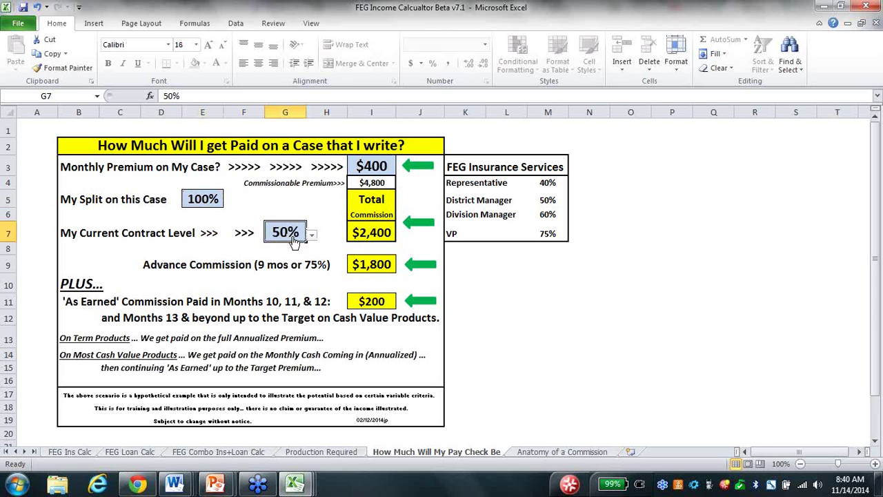
pyautogui.click(310, 236)
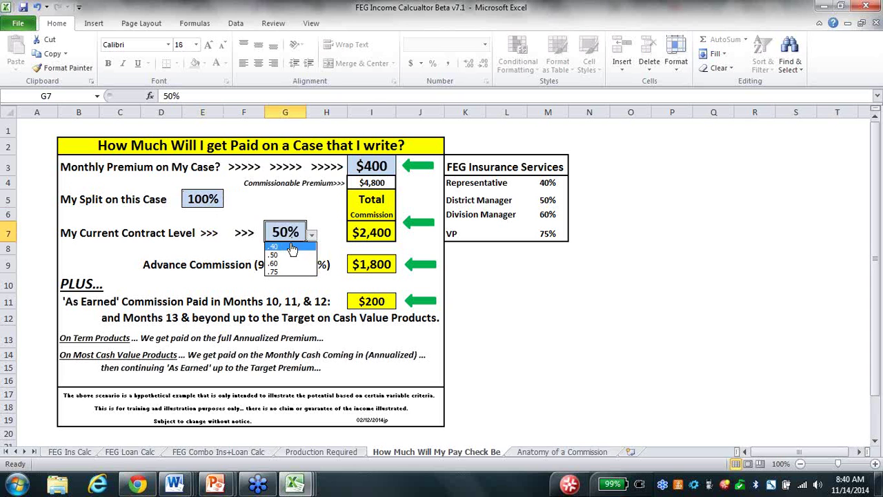
pyautogui.click(288, 249)
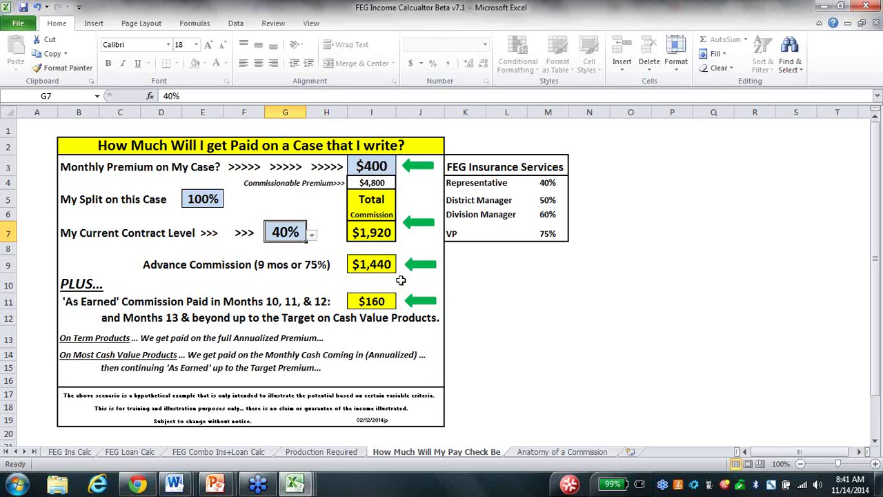
# Raise the current contract level through 50% and 60% to 75% to compare the commissions.
pyautogui.click(311, 234)
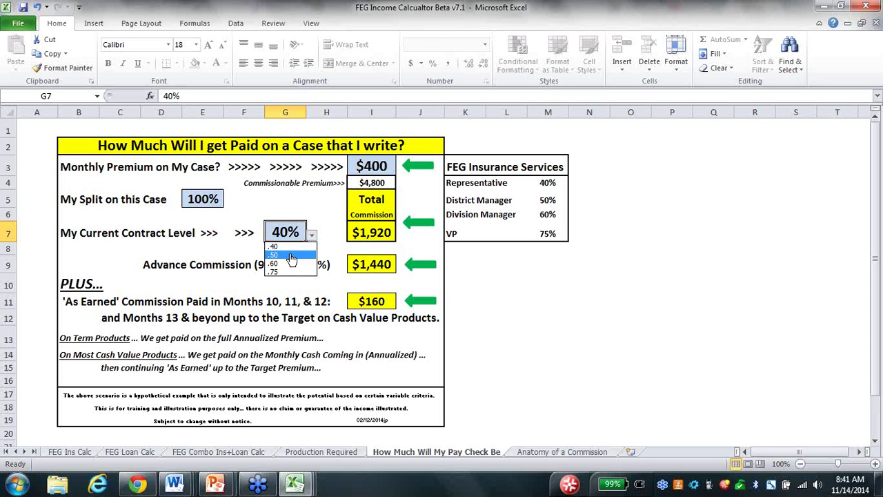
pyautogui.click(291, 256)
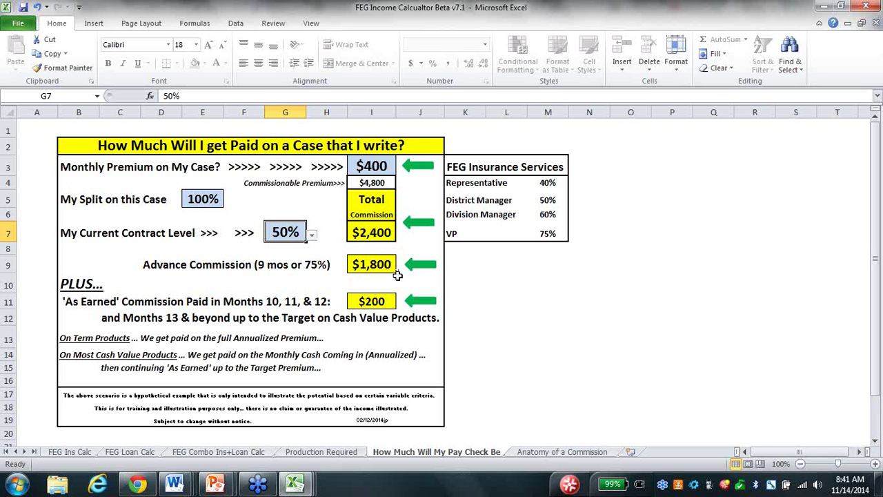
pyautogui.click(311, 235)
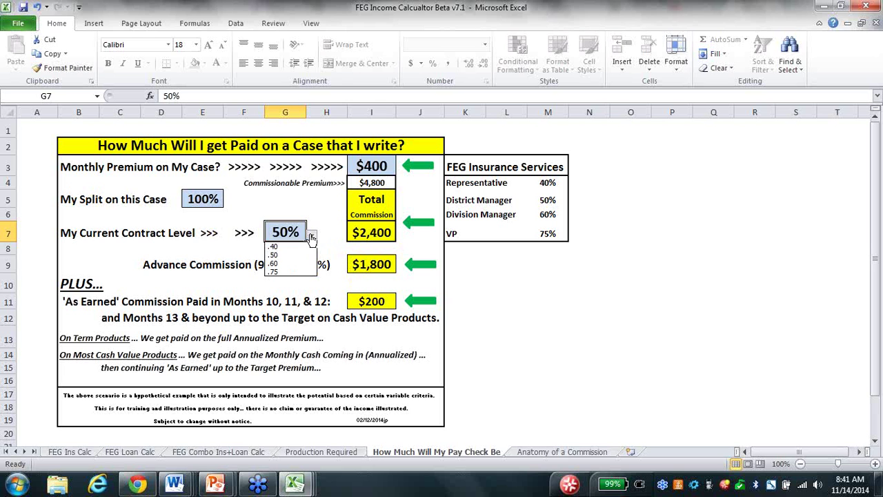
pyautogui.click(287, 265)
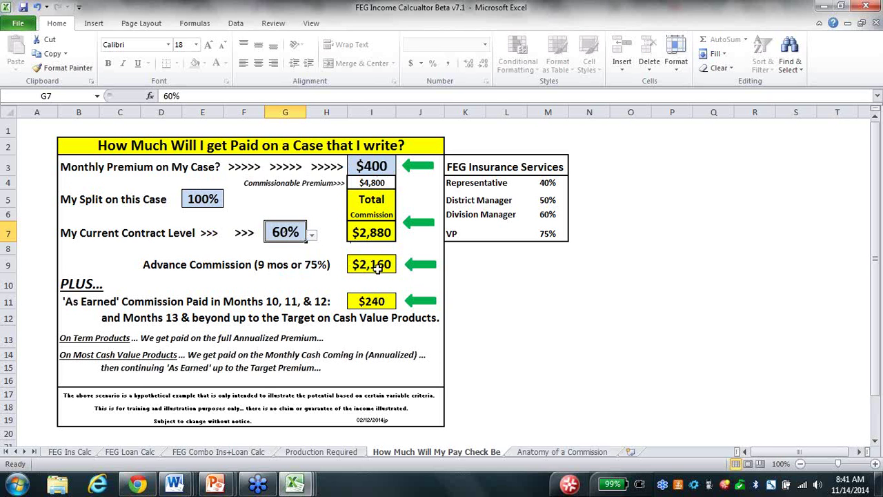
pyautogui.click(311, 235)
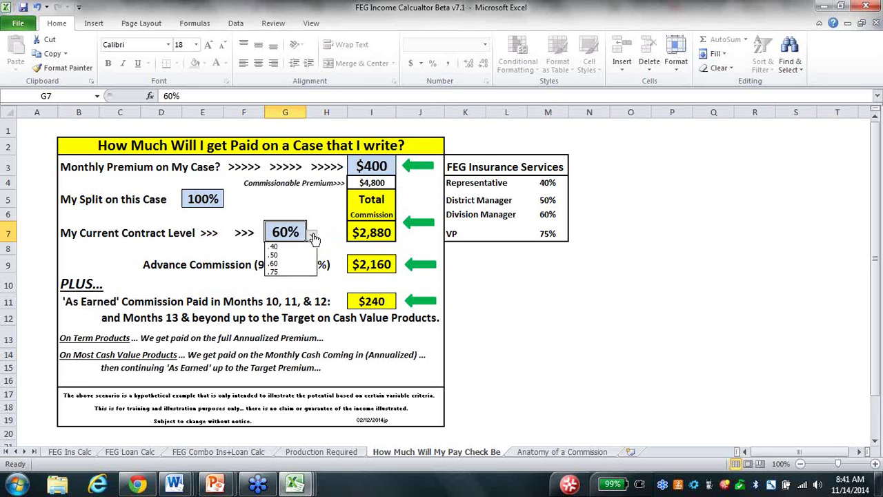
pyautogui.click(283, 271)
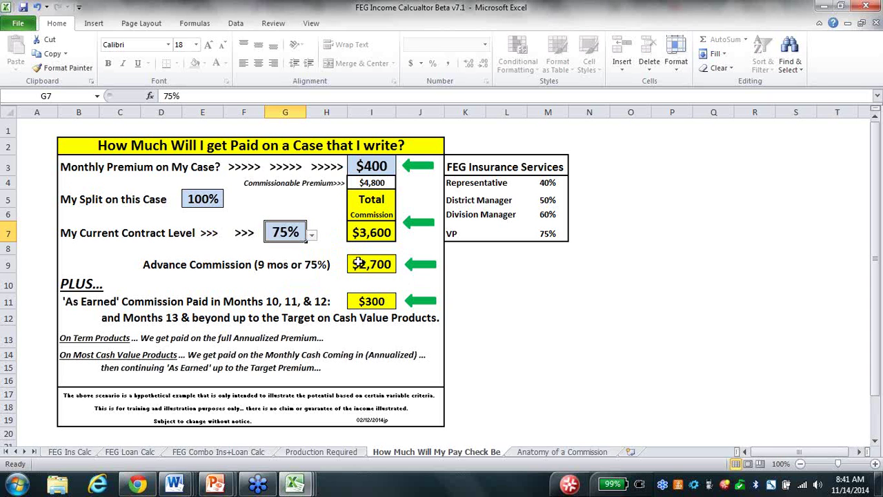
# Try a 50% split on this case and restore it to 100%.
pyautogui.click(221, 199)
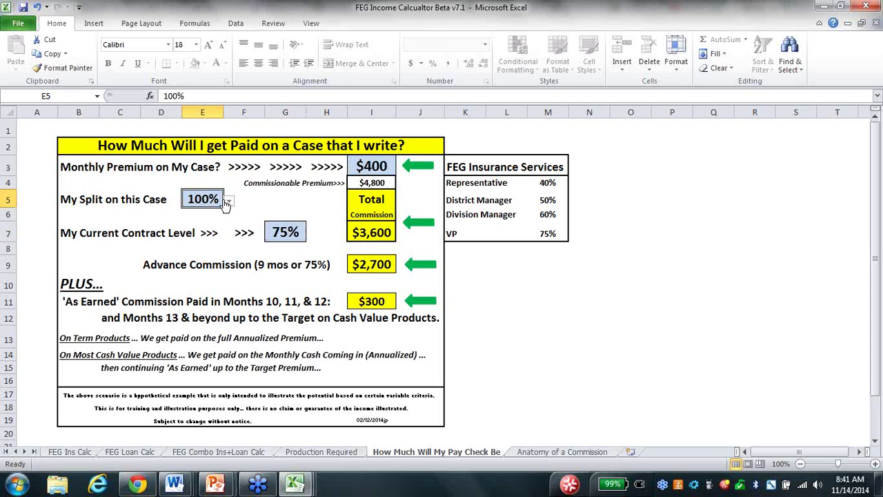
pyautogui.click(230, 201)
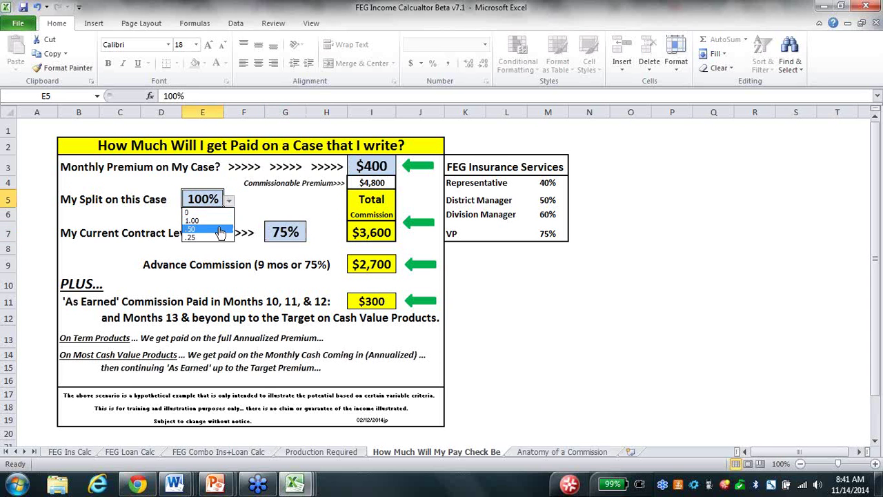
pyautogui.click(221, 230)
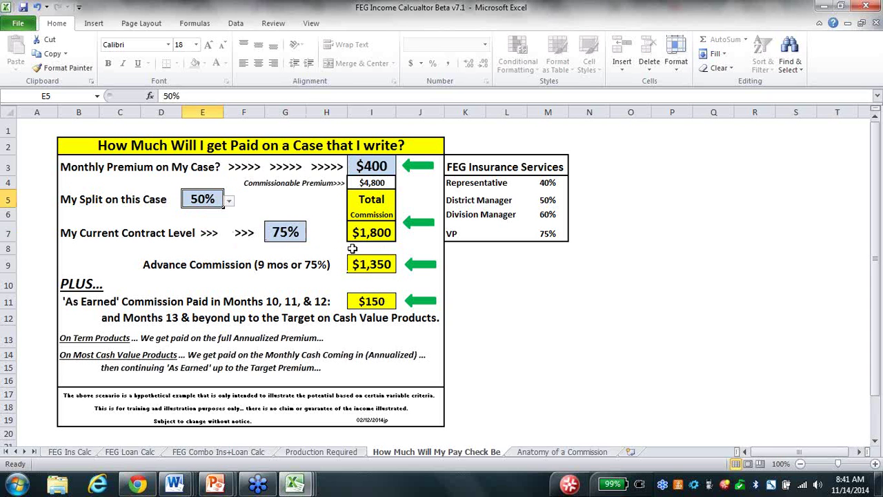
pyautogui.click(228, 201)
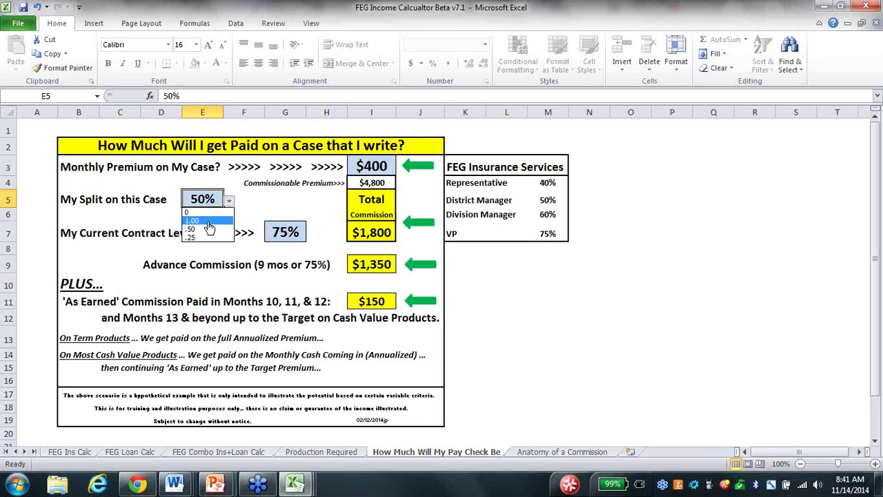
pyautogui.click(207, 221)
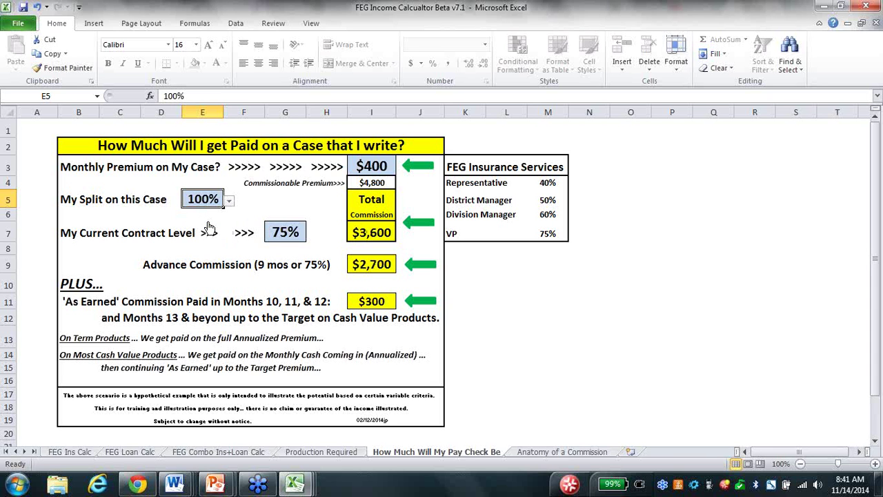
# Set the monthly premium on the case to $1,200.
pyautogui.click(373, 171)
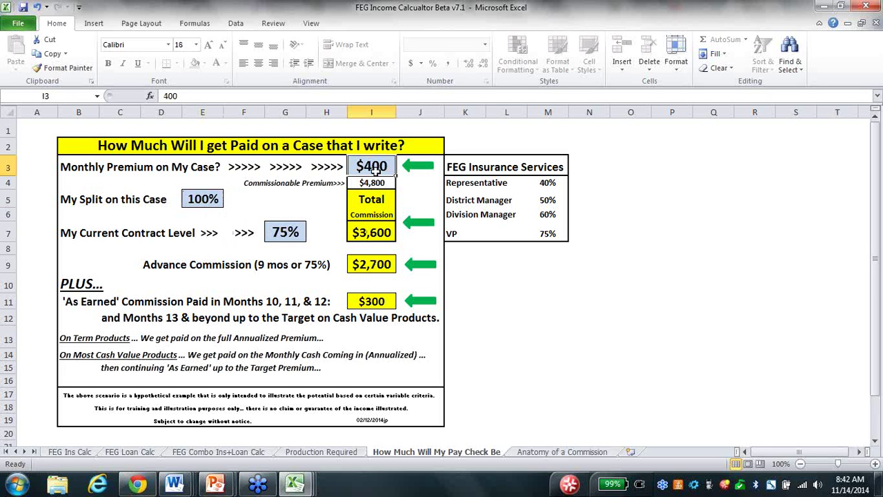
pyautogui.write('1200')
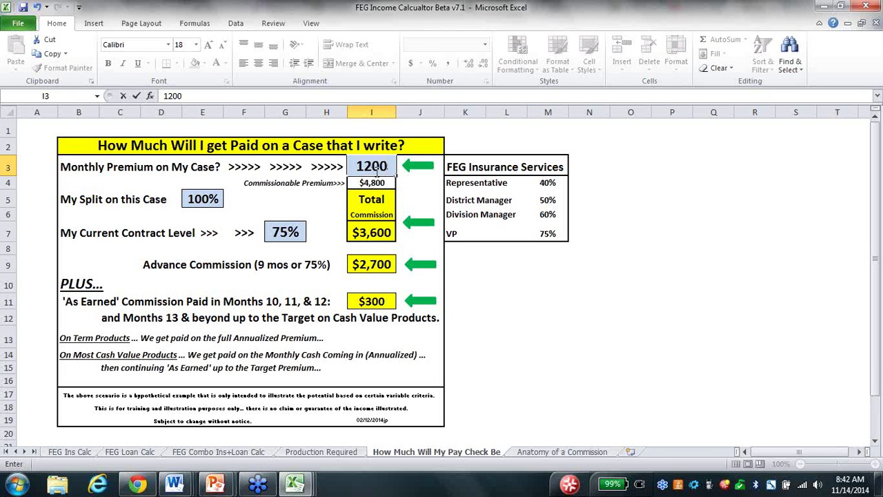
pyautogui.press('Return')
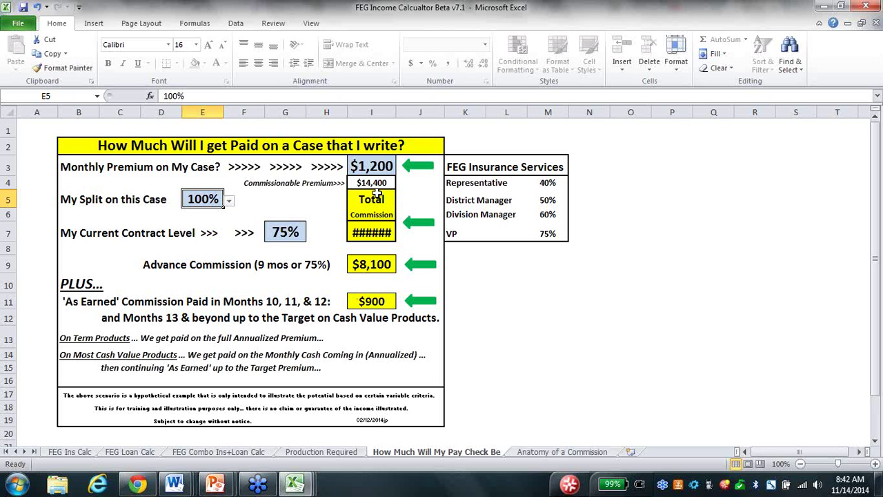
# Return to Document1 in Word and add the line "2 key things – are you going to explainit" below the 400 month note.
pyautogui.click(175, 485)
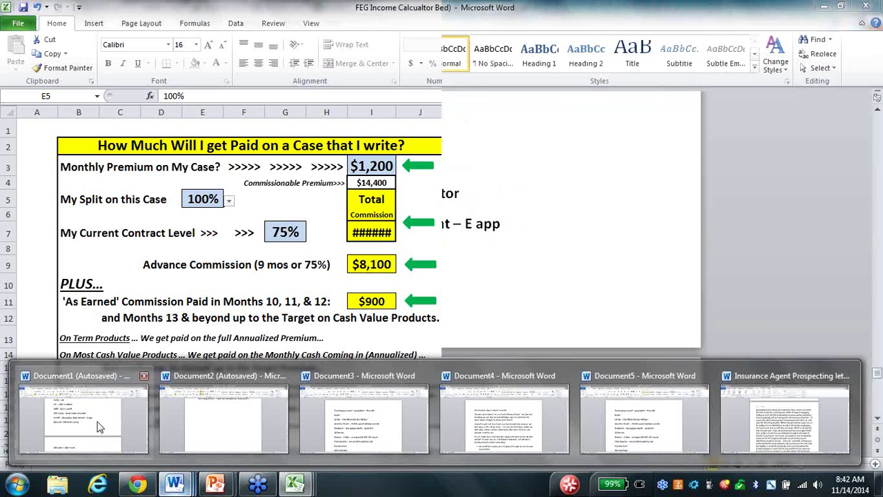
pyautogui.click(98, 427)
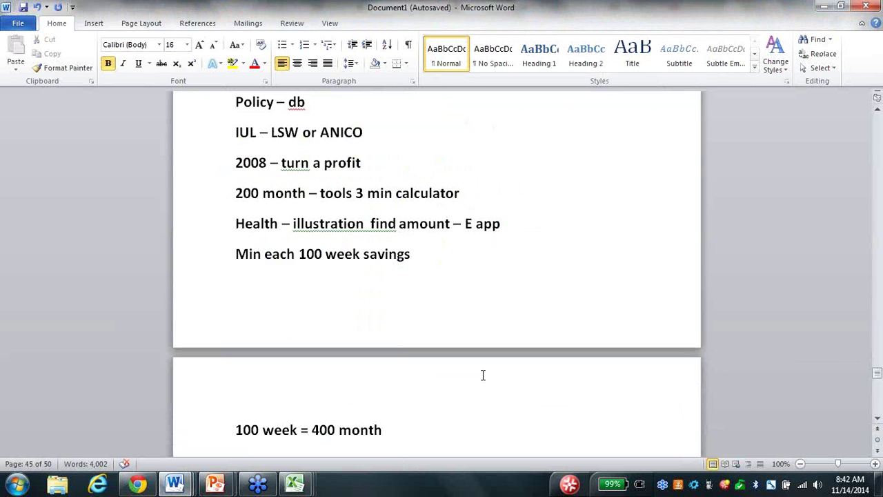
pyautogui.press('Return')
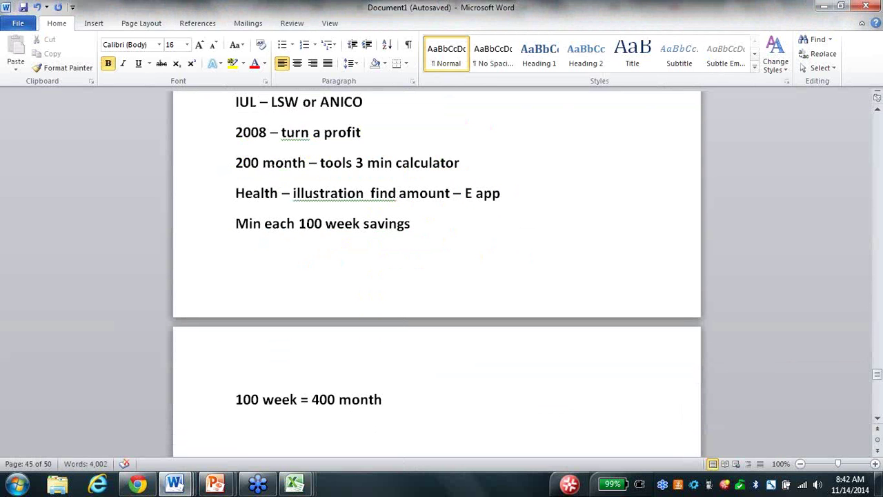
pyautogui.write('2 key thi')
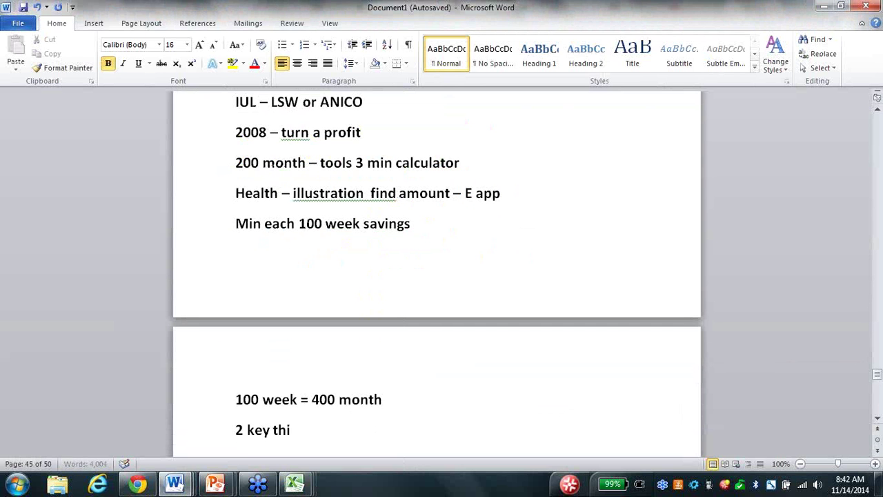
pyautogui.write('ngs - are you go')
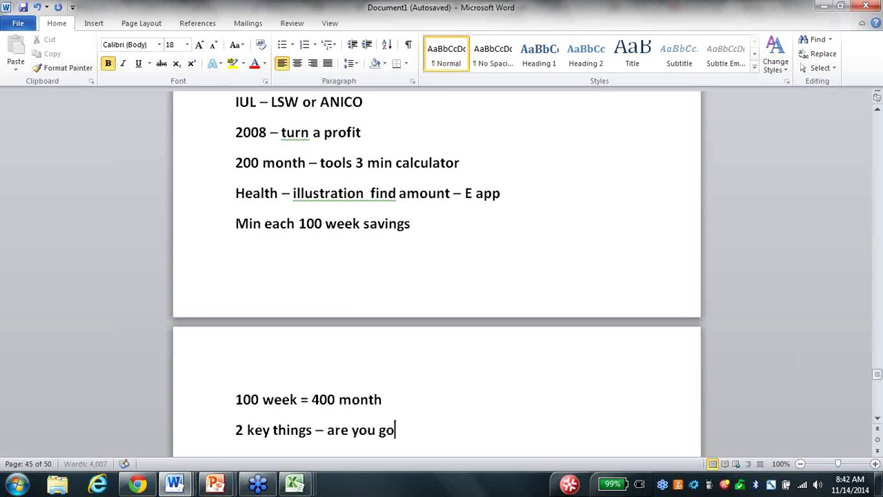
pyautogui.write('ing to explainit')
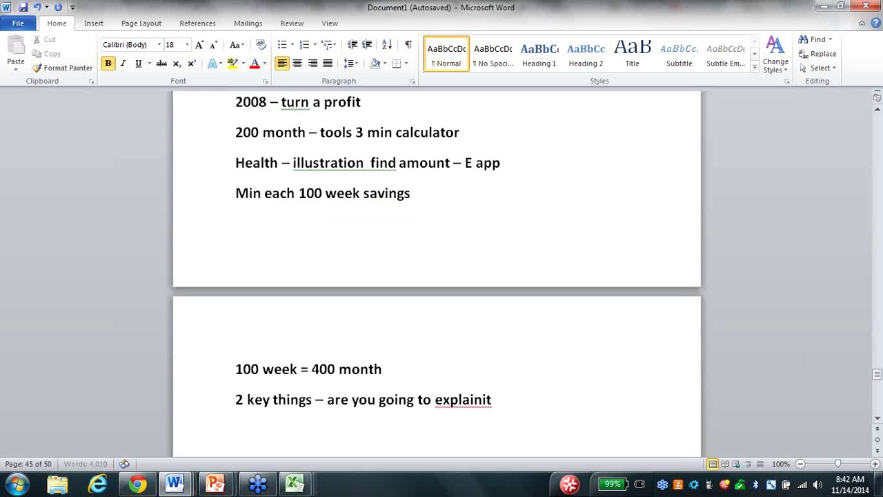
# Correct the end of the "2 key things" line to "explain help you" and add the line "Does not matter" below it.
pyautogui.press('Return')
pyautogui.press('BackSpace')
pyautogui.press('BackSpace')
pyautogui.write('help you')
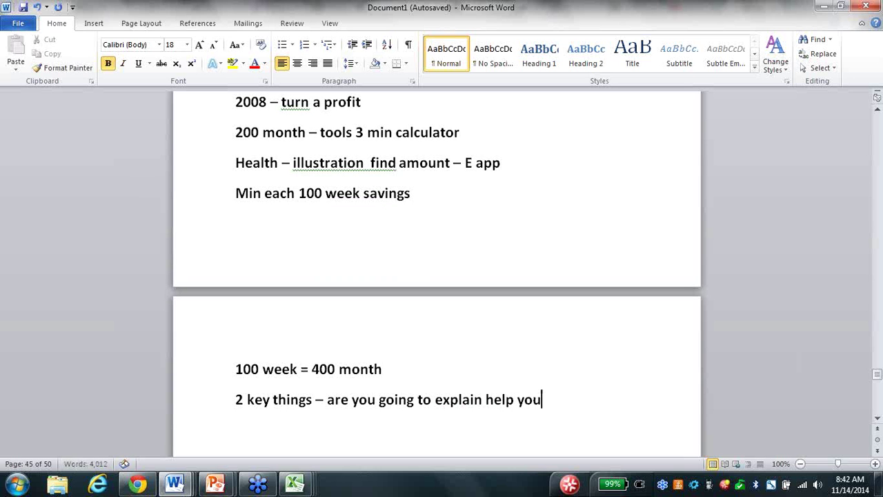
pyautogui.press('Return')
pyautogui.write('does not matter')
pyautogui.press('Return')
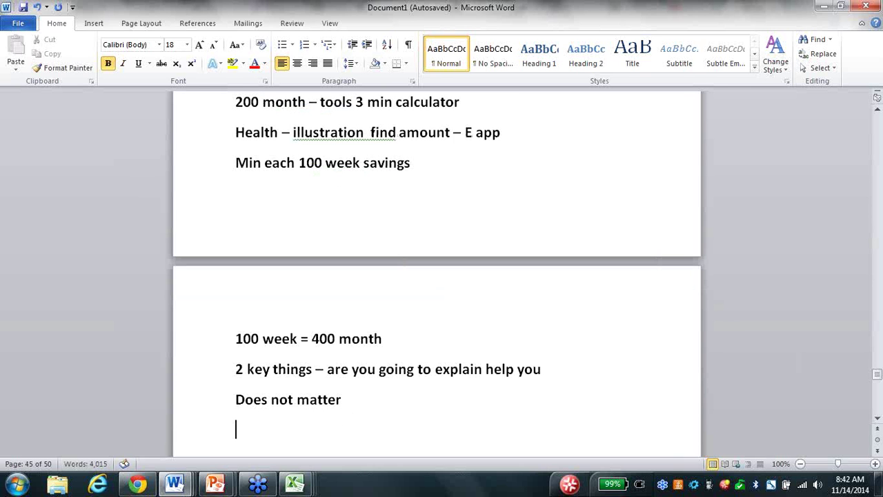
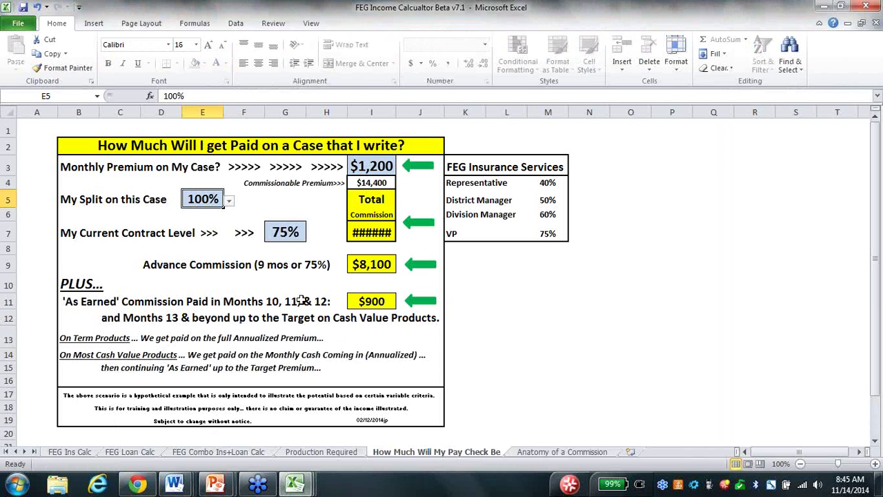
# In the FEG income calculator, set the split on this case to 50% and the monthly premium to $500.
pyautogui.click(229, 201)
pyautogui.click(207, 229)
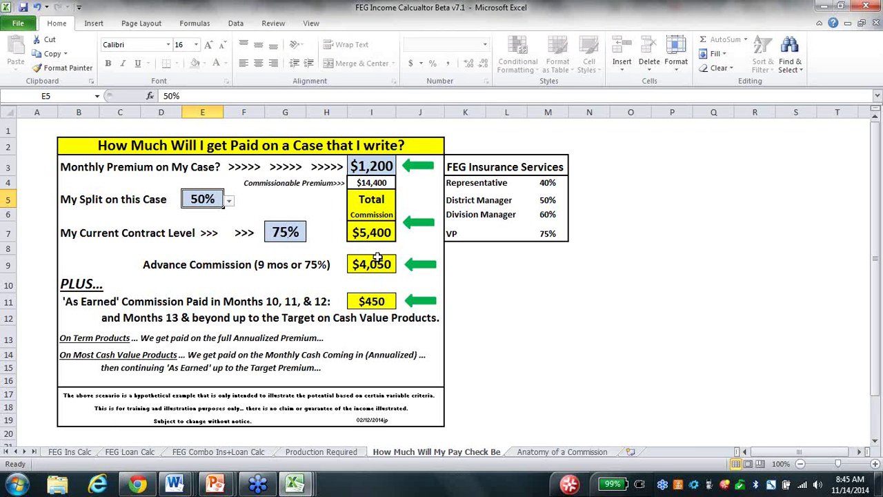
pyautogui.click(383, 168)
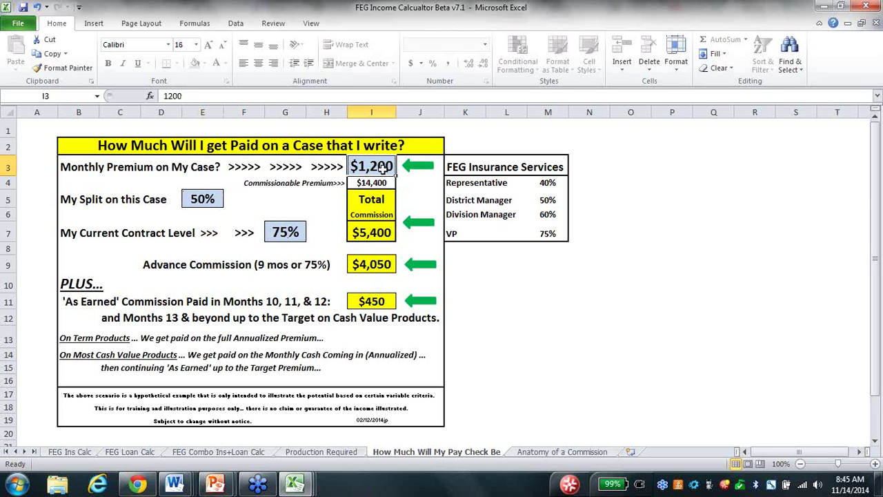
pyautogui.write('500')
pyautogui.press('Return')
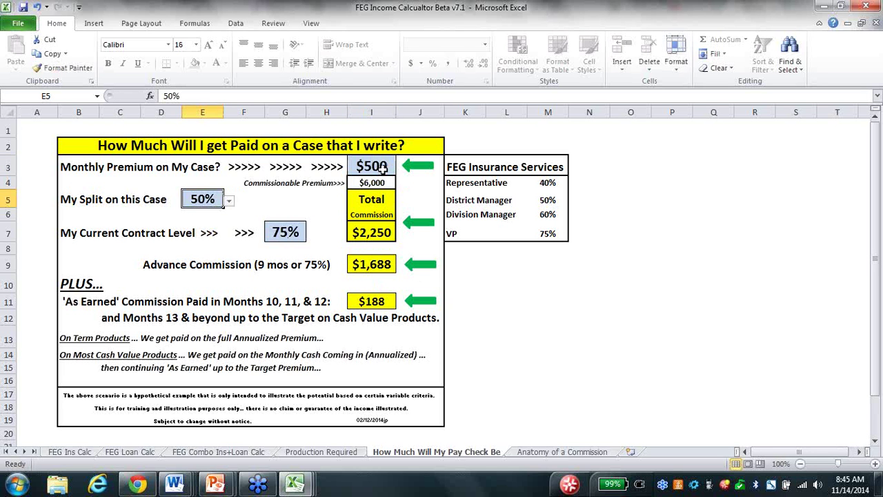
# Set the monthly premium on the case to $1,000 and the current contract level to 40%.
pyautogui.click(383, 168)
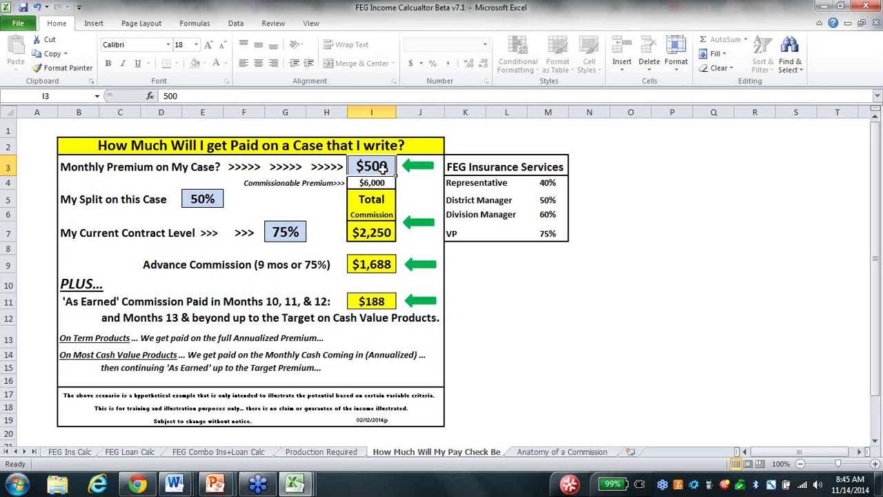
pyautogui.write('1000')
pyautogui.press('Return')
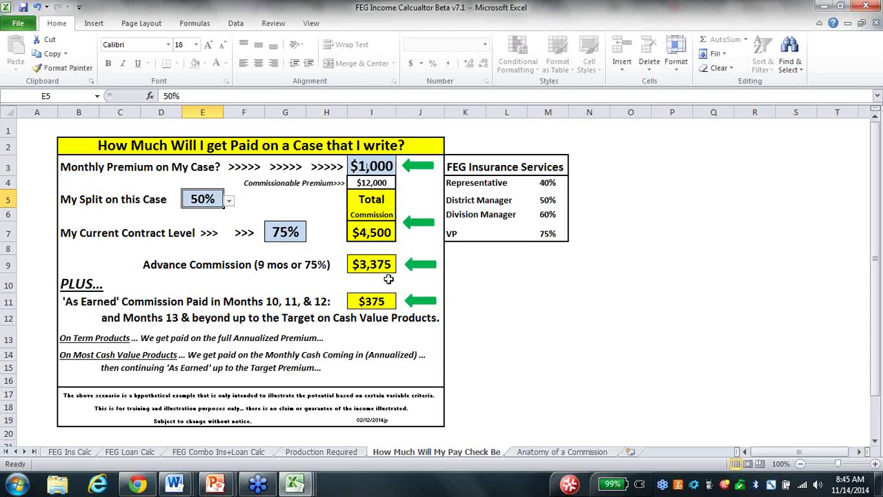
pyautogui.click(306, 233)
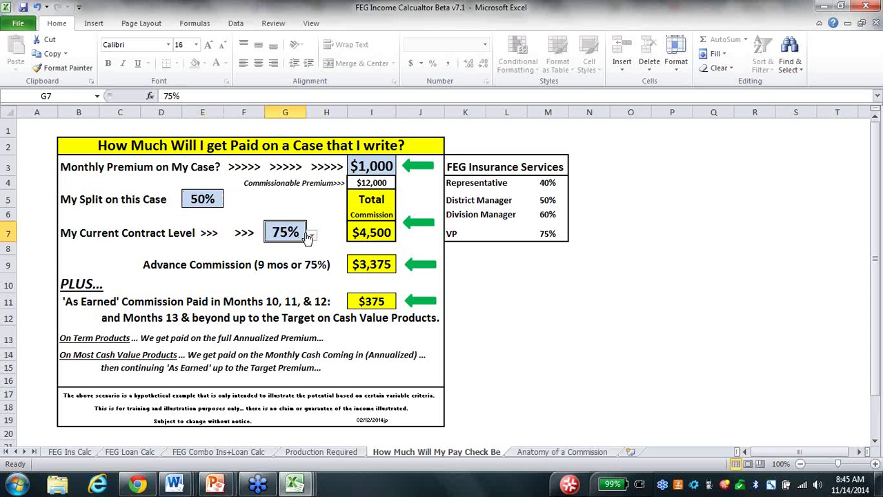
pyautogui.click(311, 236)
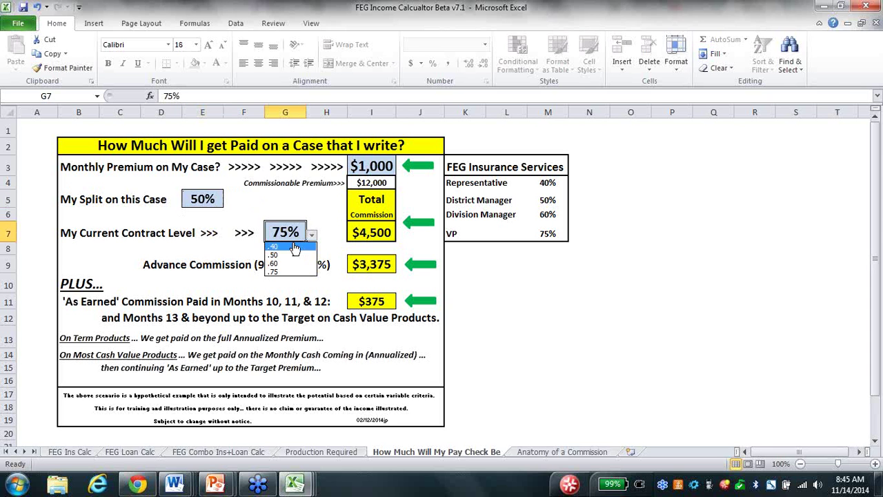
pyautogui.click(295, 247)
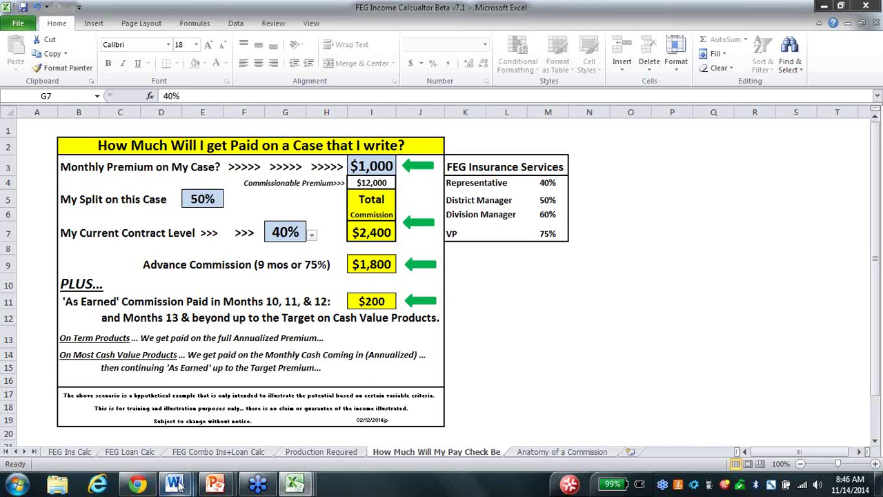
# Return to Document1 in Word and add the line "This system – is simple any one can do it" below the 500 note.
pyautogui.moveTo(174, 483)
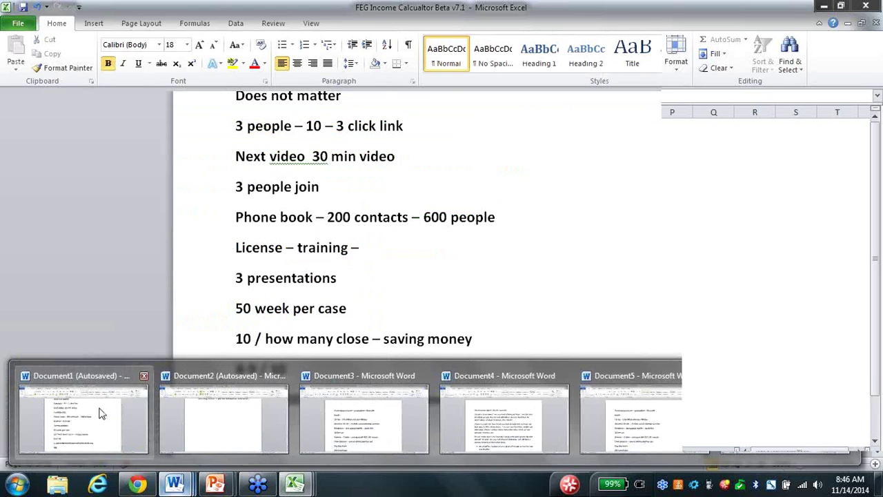
pyautogui.click(88, 408)
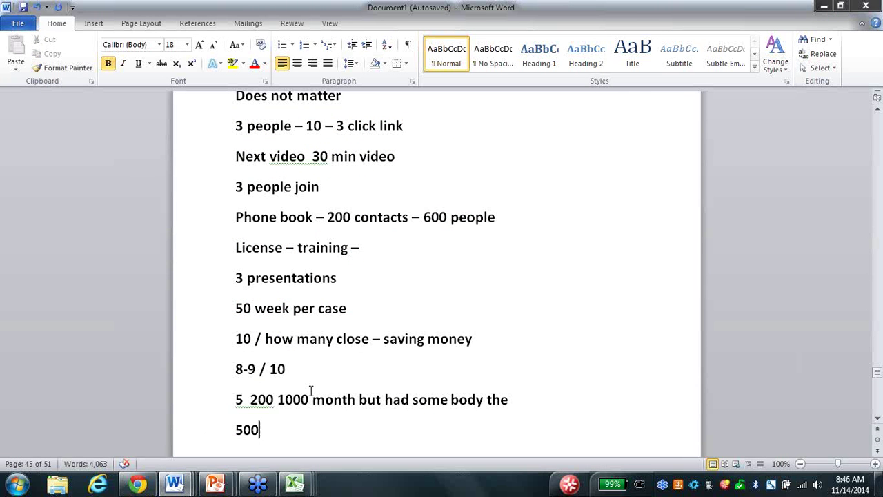
pyautogui.press('Return')
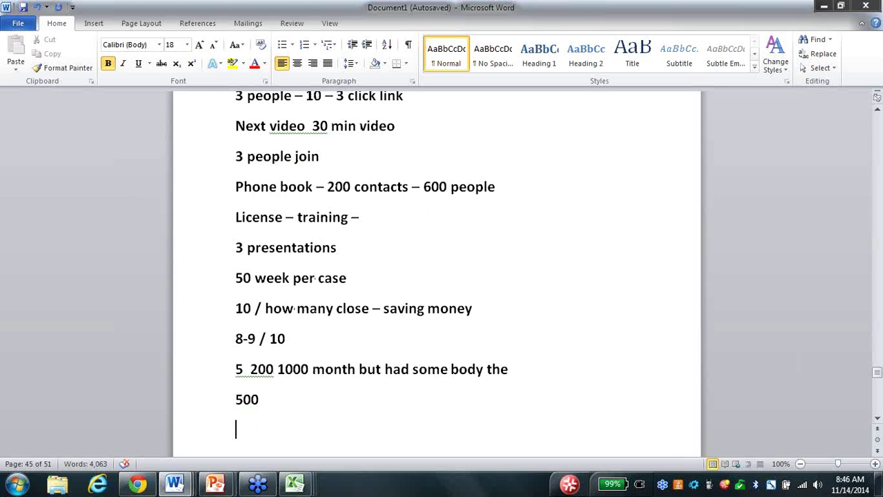
pyautogui.write('This s')
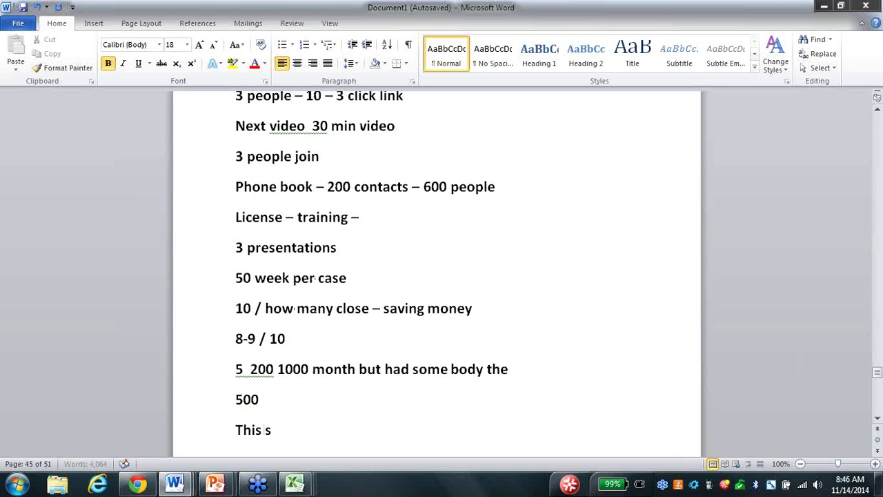
pyautogui.write('ystem - ')
pyautogui.write('is su')
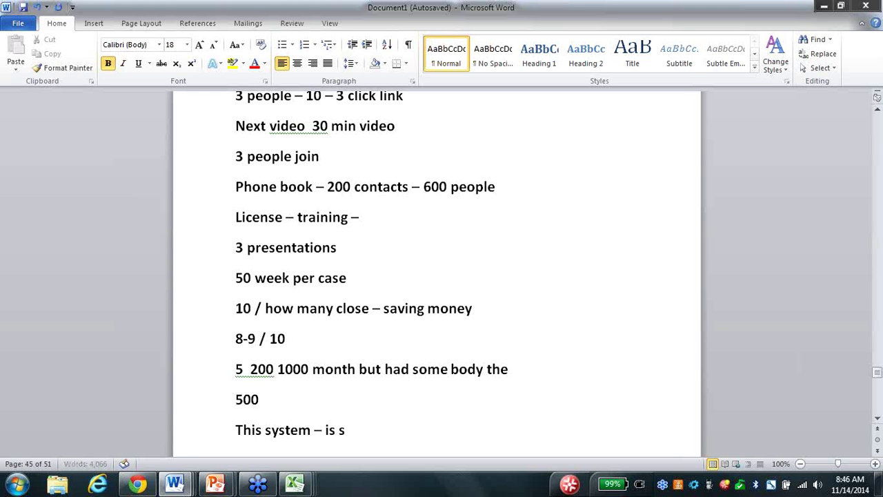
pyautogui.press('BackSpace')
pyautogui.write('iml')
pyautogui.press('BackSpace')
pyautogui.write('ple ')
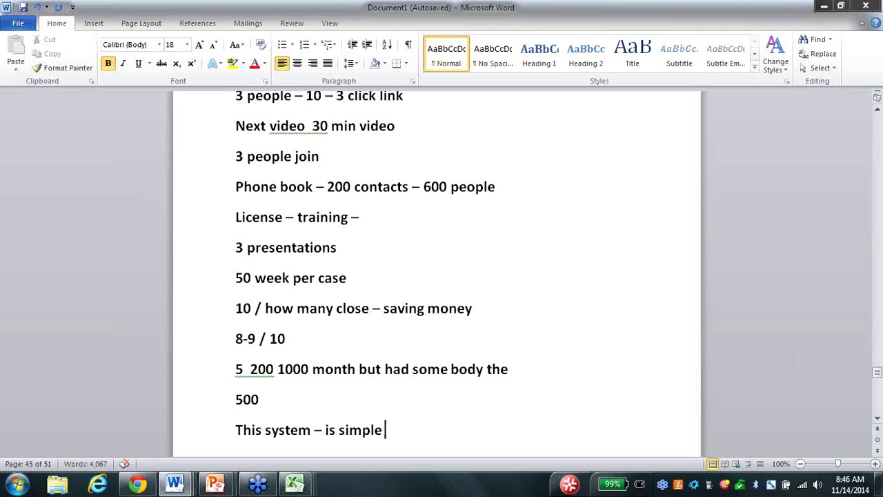
pyautogui.write('any one')
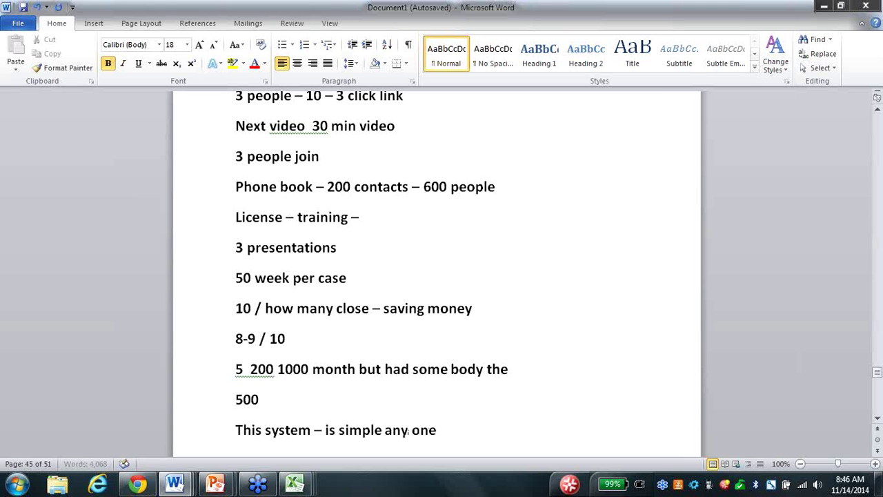
pyautogui.write(' can do it')
pyautogui.press('Return')
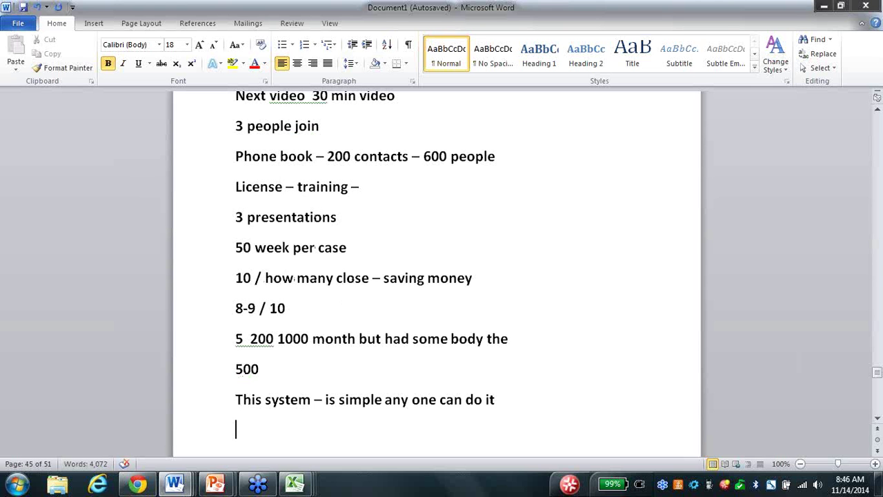
# Add the line "Do you life insurance – yes" below the note about the simple system.
pyautogui.write('do you lif')
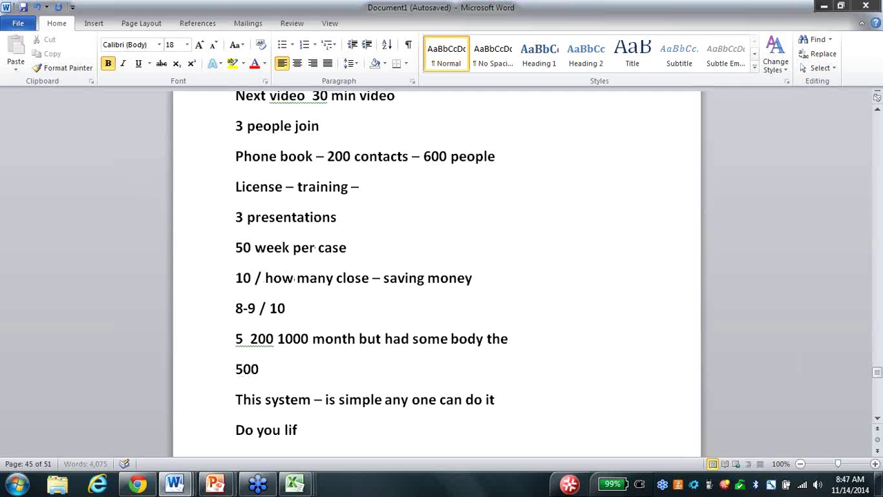
pyautogui.write('e insuranc')
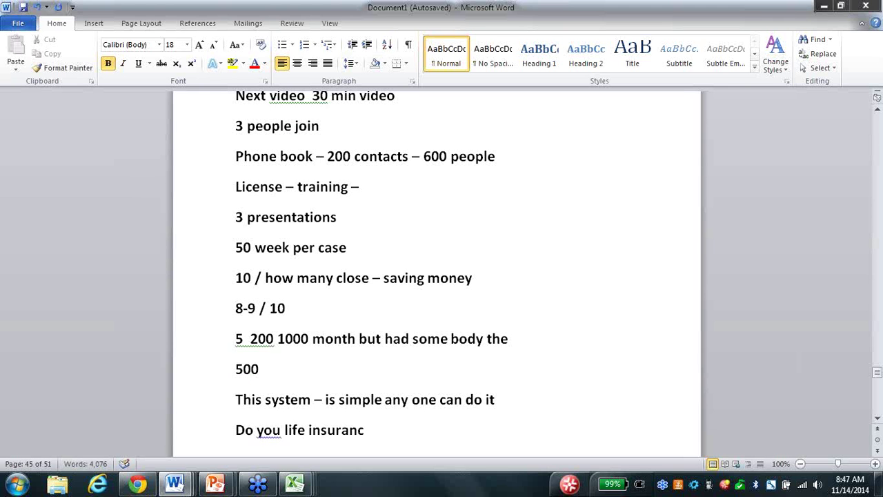
pyautogui.write('e -')
pyautogui.write(' yes')
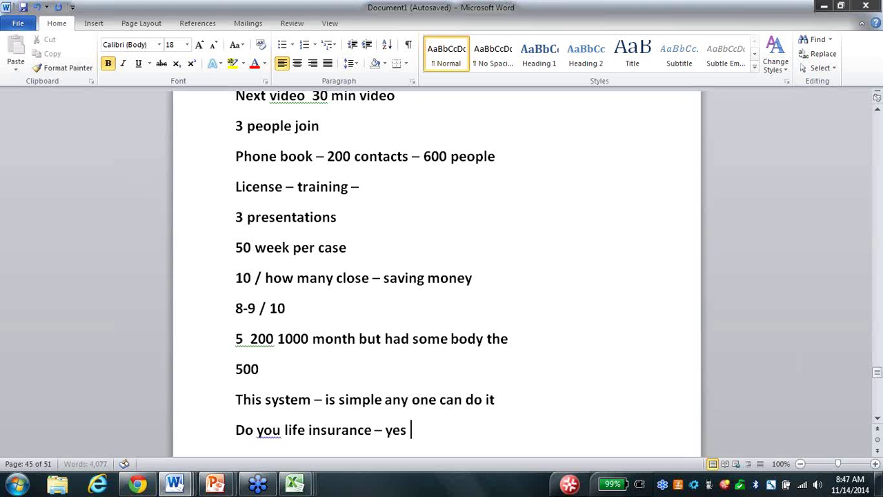
# Add the question "Do you own the old kind or the new kind" as the next line of the notes.
pyautogui.press('Return')
pyautogui.write('Do you o')
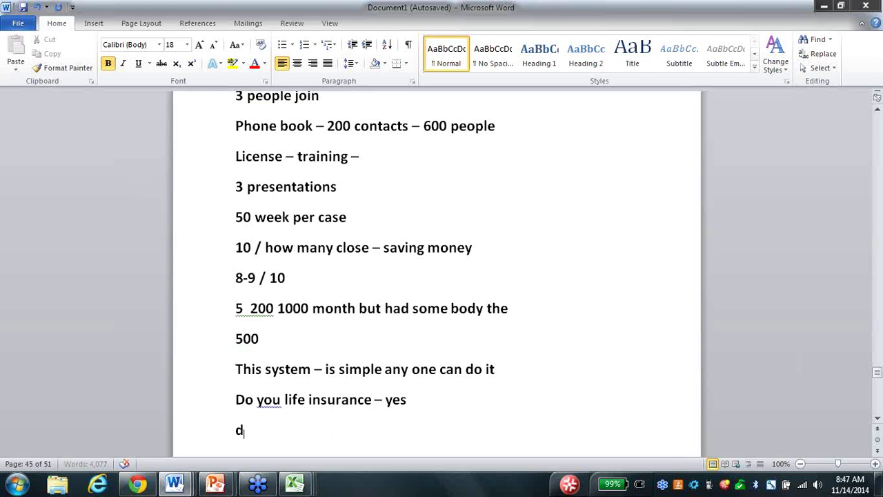
pyautogui.write('nw')
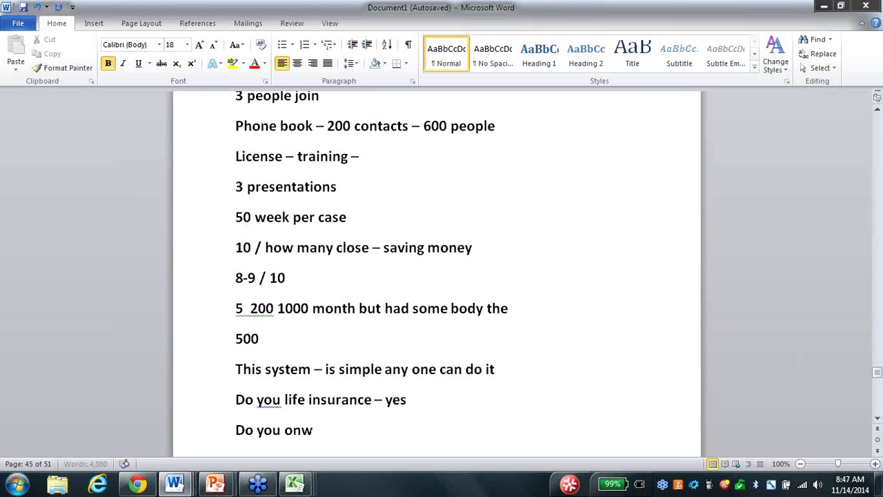
pyautogui.press('BackSpace')
pyautogui.press('BackSpace')
pyautogui.write('wn the old k')
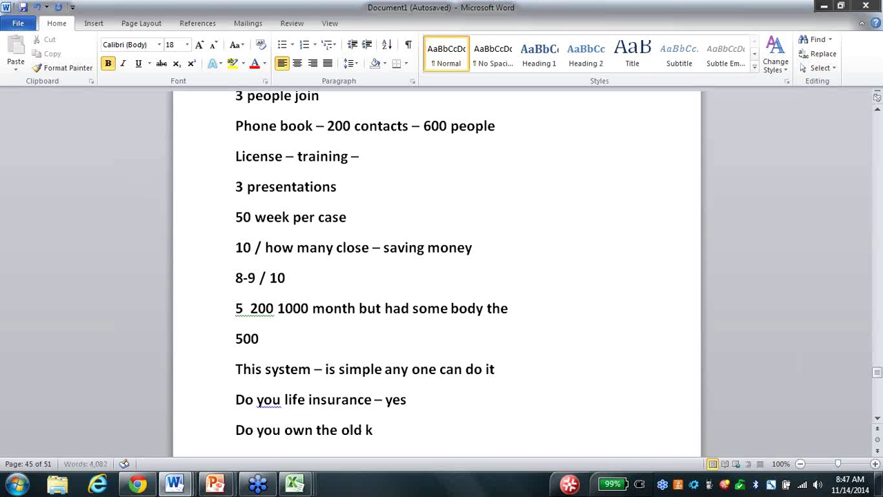
pyautogui.write('ind or the n')
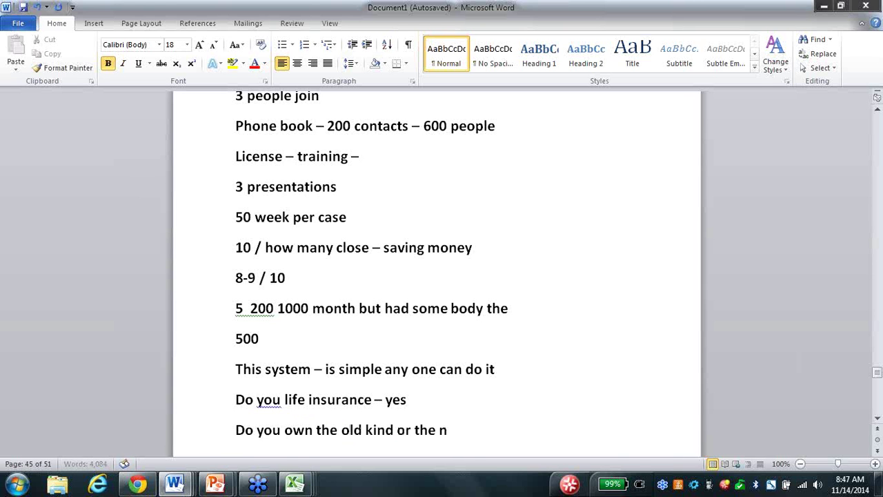
pyautogui.write('ew kind')
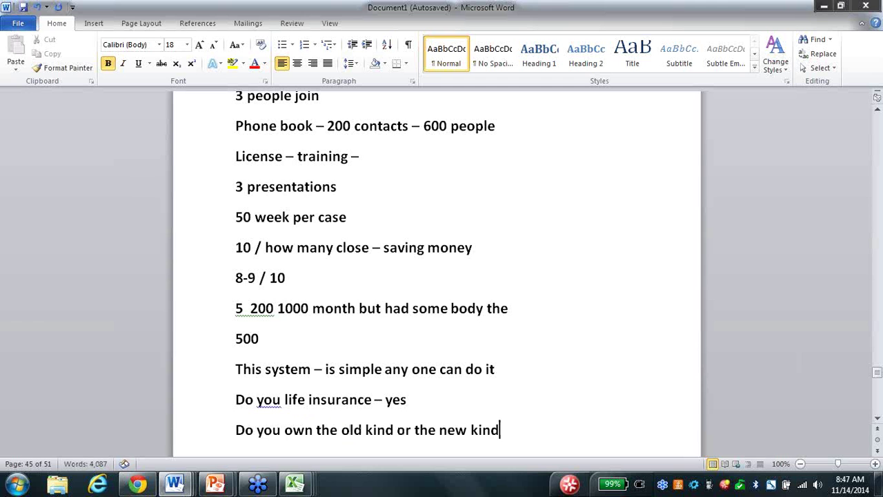
# Add the reply line "Huh –" followed by the line "Hey are you near a computer".
pyautogui.press('Return')
pyautogui.write('huh')
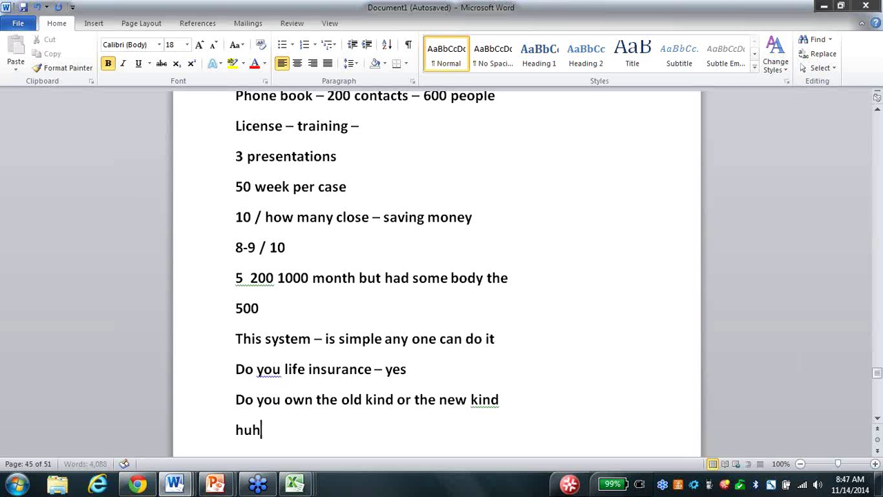
pyautogui.write(' - a')
pyautogui.press('BackSpace')
pyautogui.hotkey('ctrl', 'Return')
pyautogui.write('he')
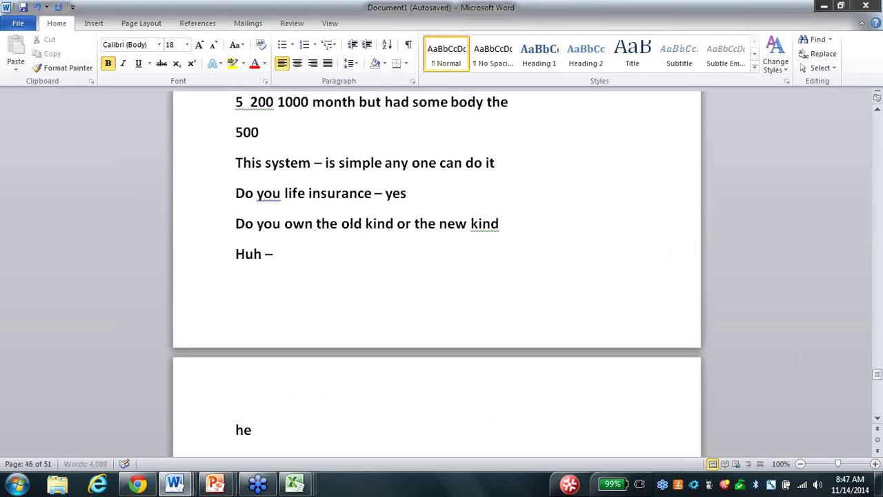
pyautogui.write('y are y')
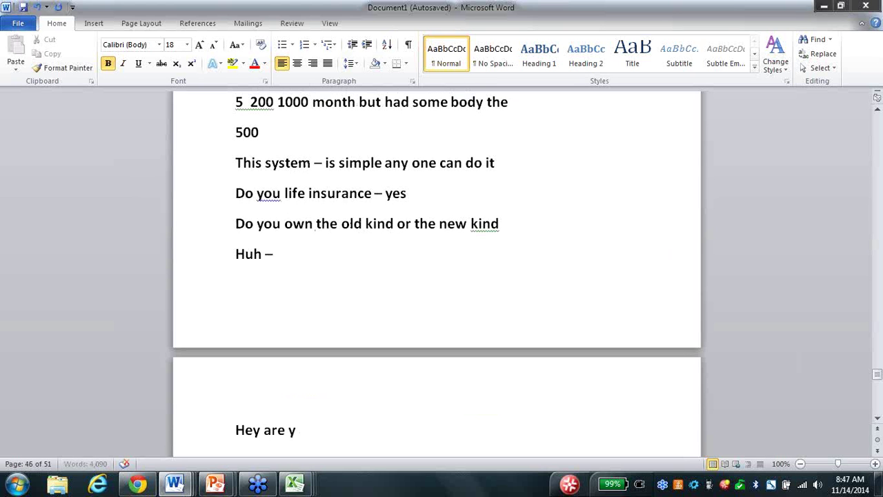
pyautogui.write('ou nea')
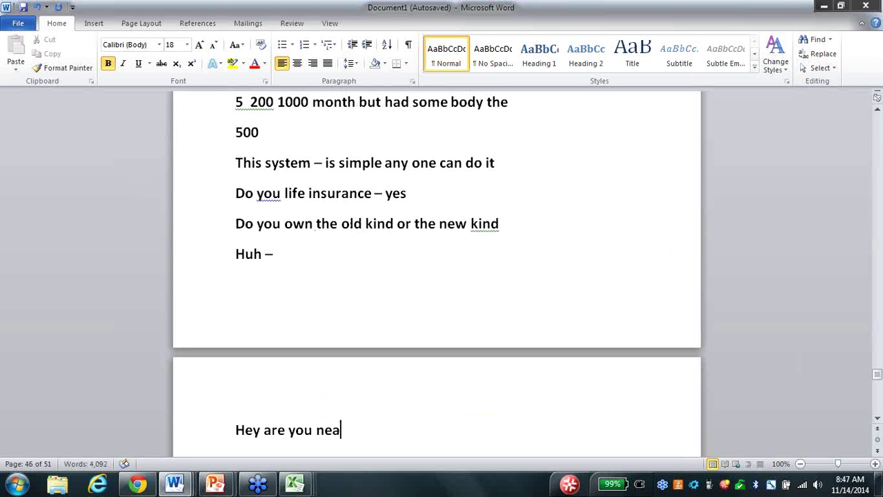
pyautogui.write('r a computer')
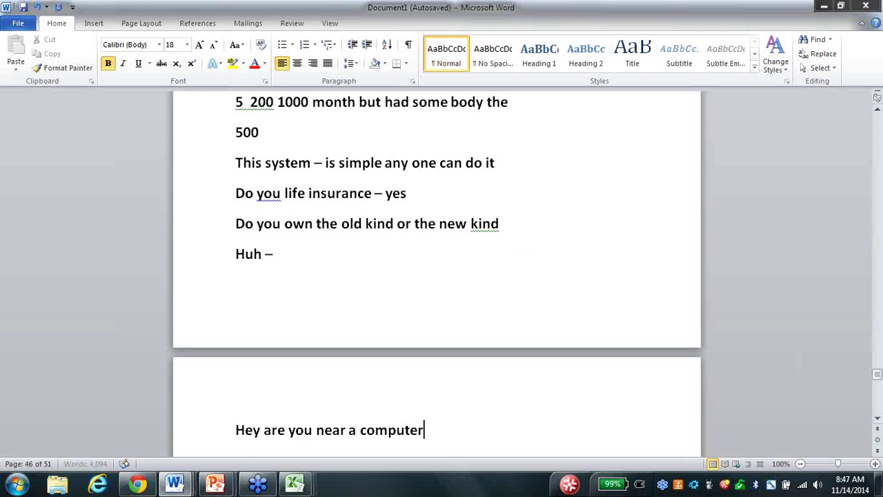
# Add the lines "You tube –" and "400 +" below the question about being near a computer.
pyautogui.press('Return')
pyautogui.write('you tub')
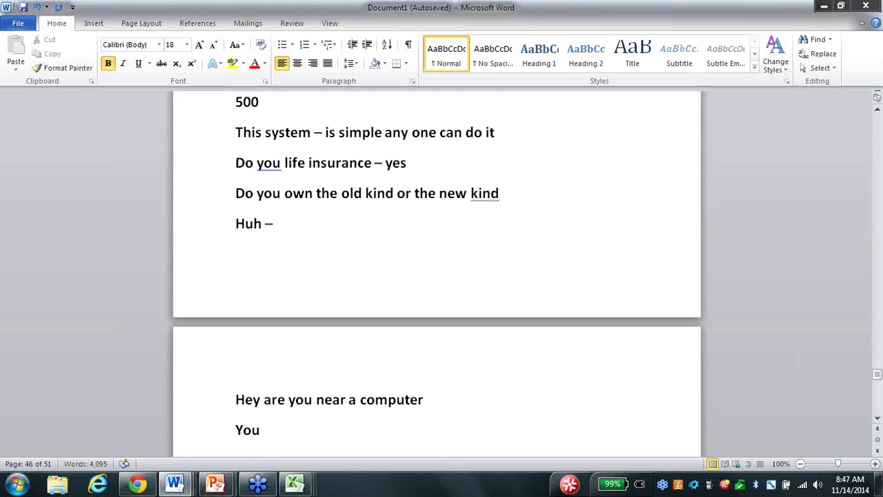
pyautogui.write('e -')
pyautogui.press('Return')
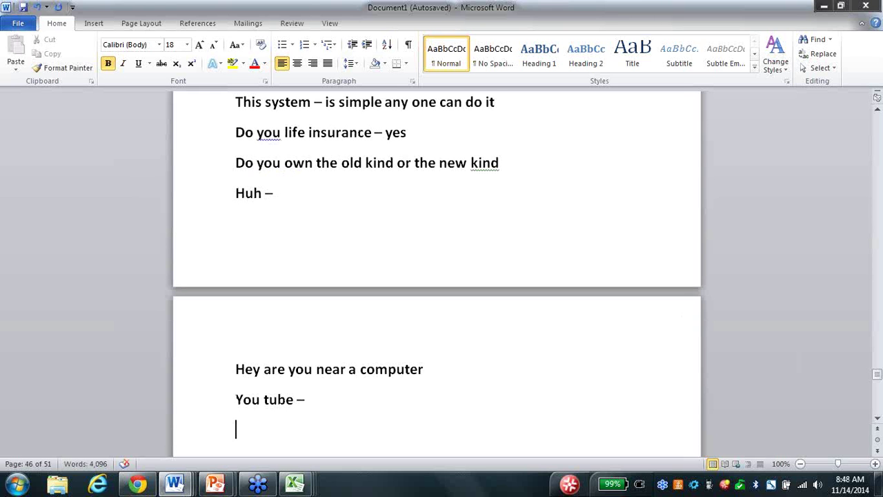
pyautogui.write('400 +')
pyautogui.press('Return')
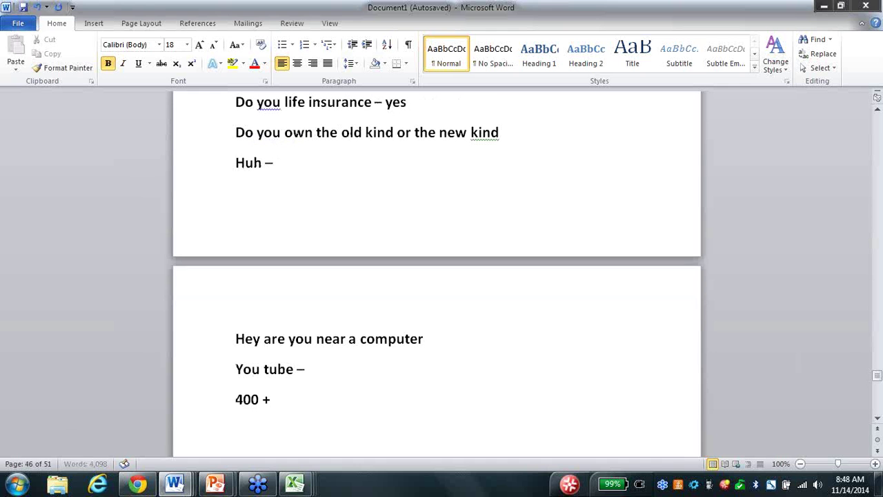
# Add the lines "100 them to use tools this week" and "Phone book 200-300" below "400 +".
pyautogui.write('100 them to use')
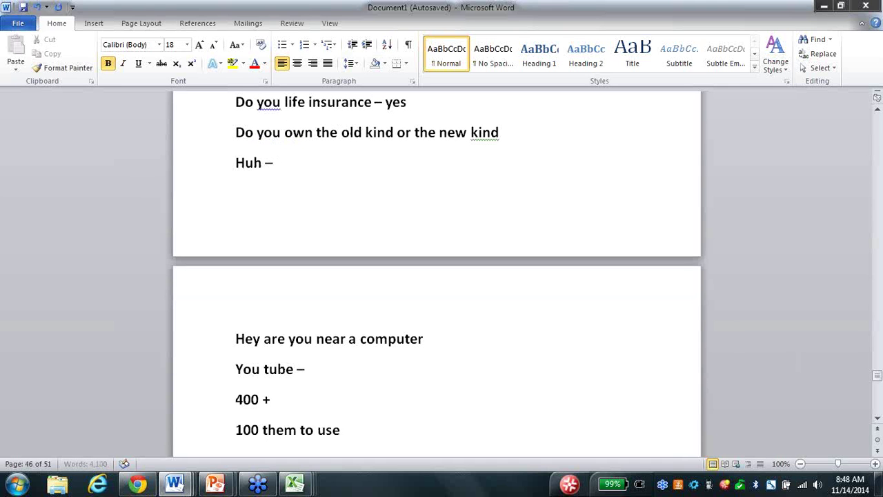
pyautogui.write(' tools this week')
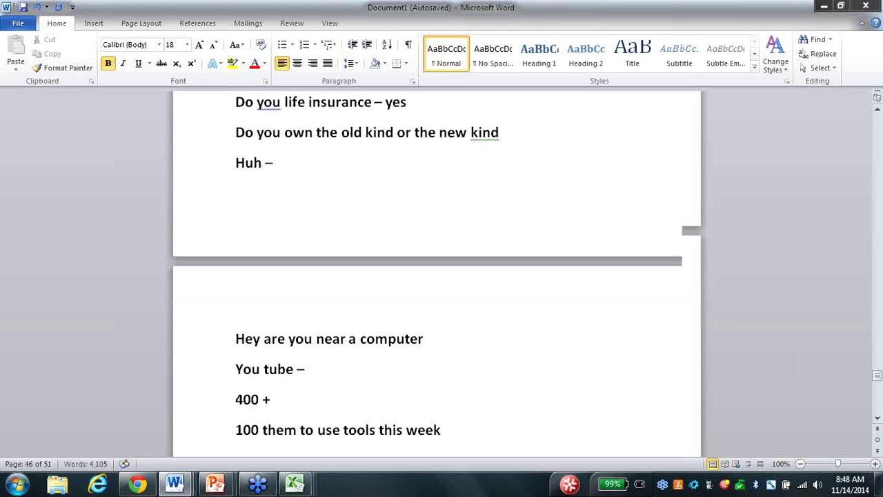
pyautogui.press('Return')
pyautogui.write('p')
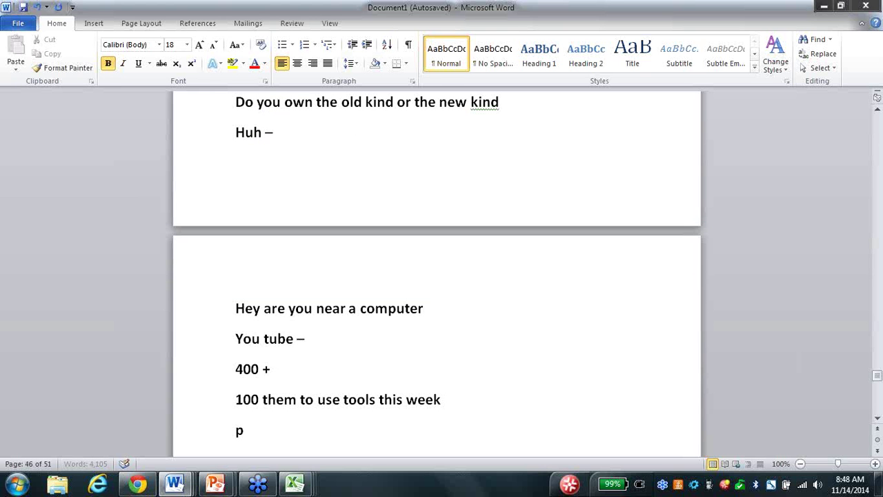
pyautogui.write('hone book 200-300')
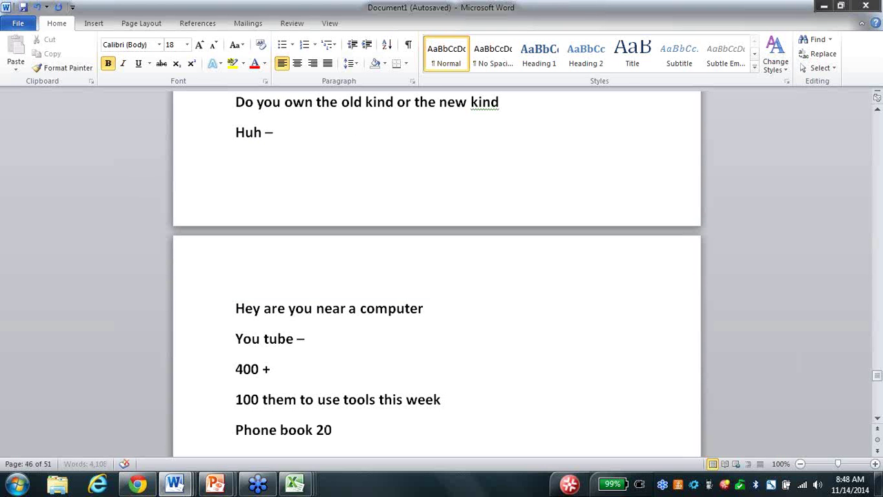
pyautogui.press('Return')
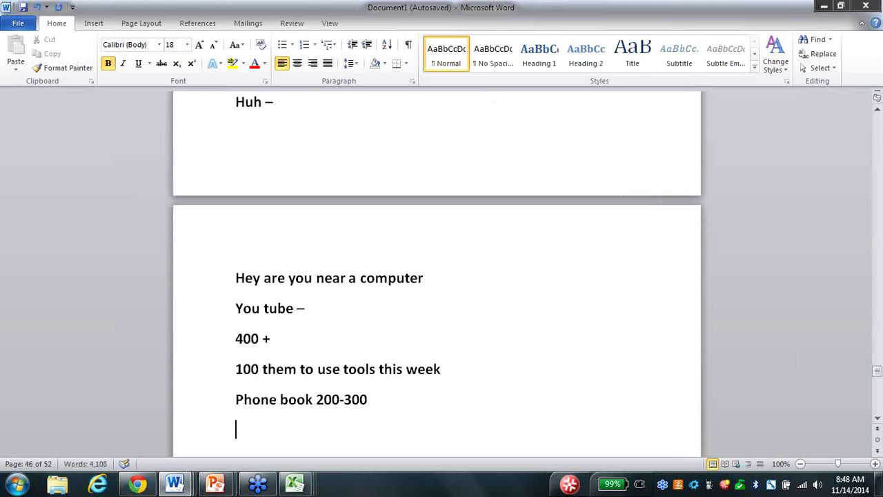
# Add the lines "3 people on the computer" and "Savings – life insurance – both" below the phone book line.
pyautogui.write('3 people on the')
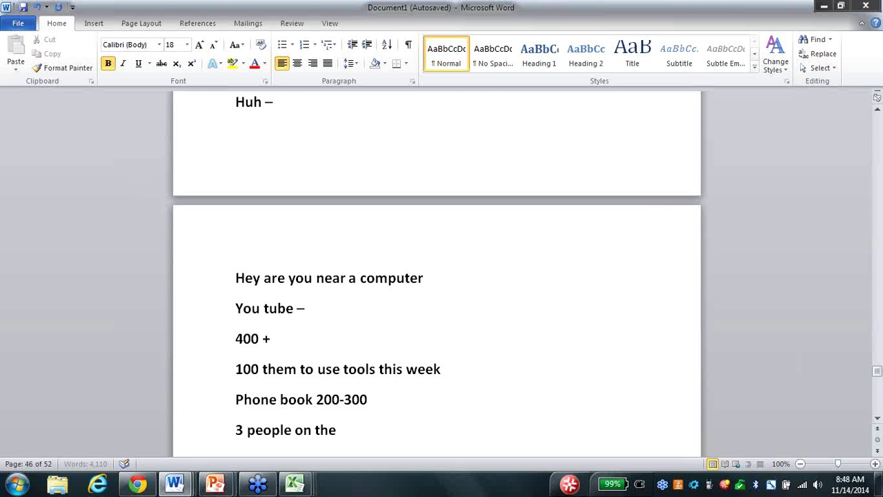
pyautogui.write(' computer')
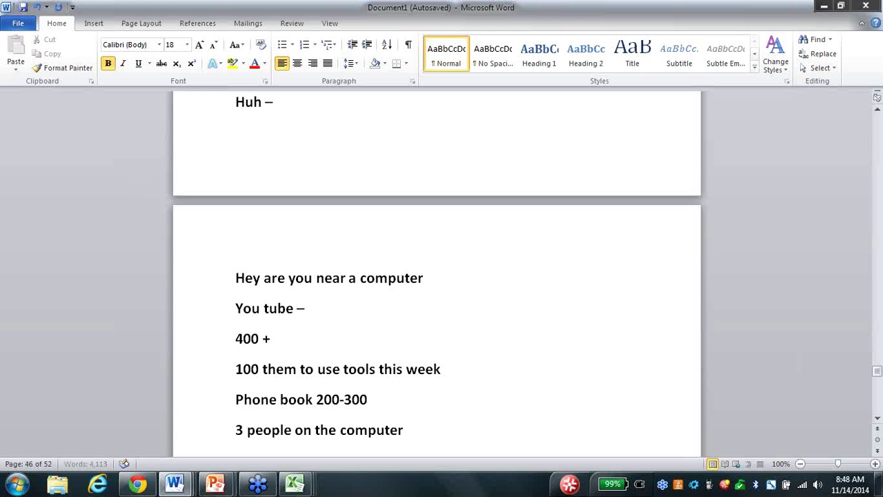
pyautogui.press('Return')
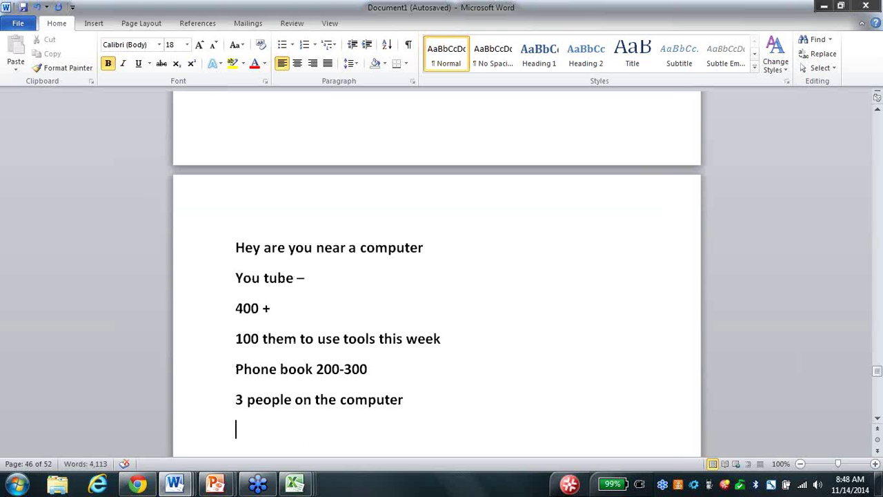
pyautogui.write('savings - life insur')
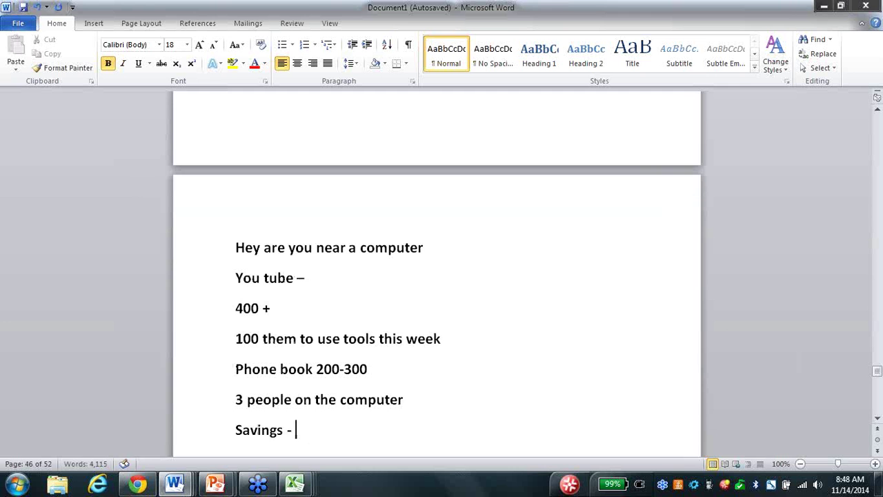
pyautogui.write('anc')
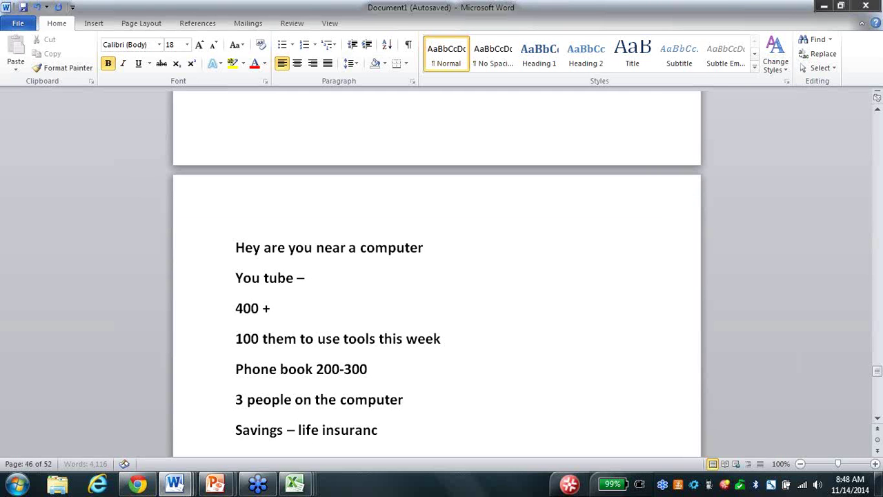
pyautogui.write('e - both')
pyautogui.press('Return')
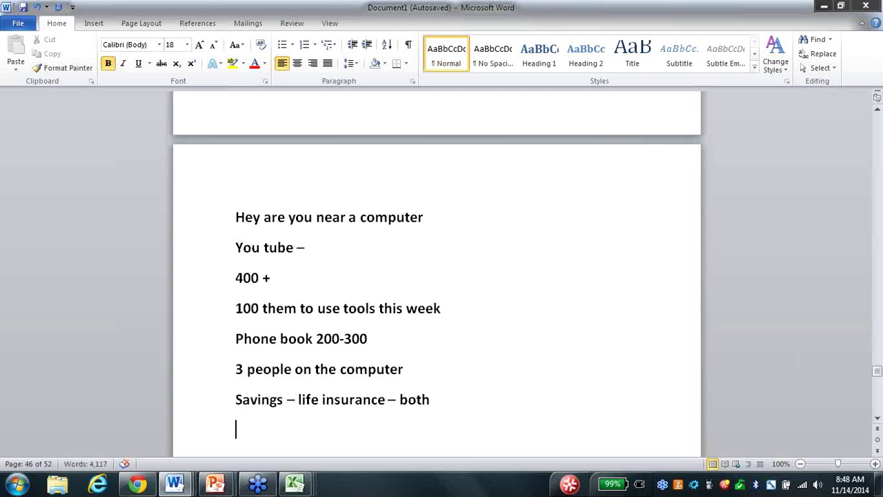
# Add the lines "How much production closed this week" and "How many presentations this week" to the notes.
pyautogui.write('how')
pyautogui.write('ch ')
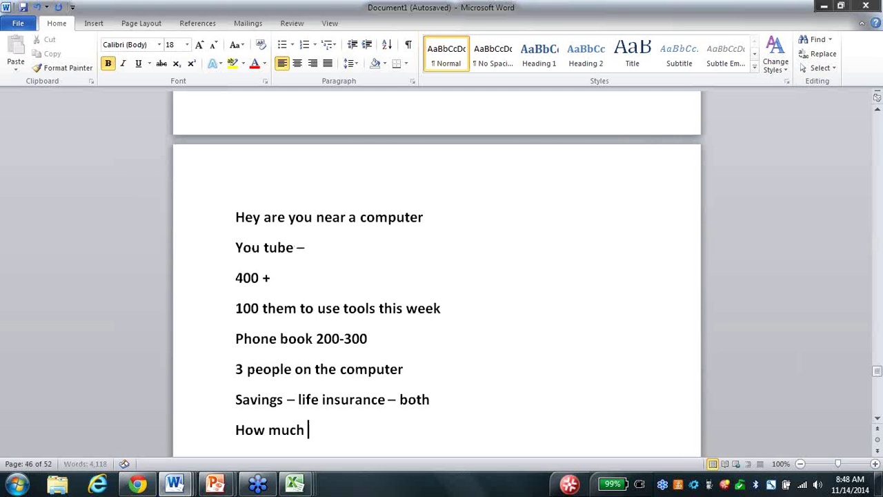
pyautogui.write('production clo')
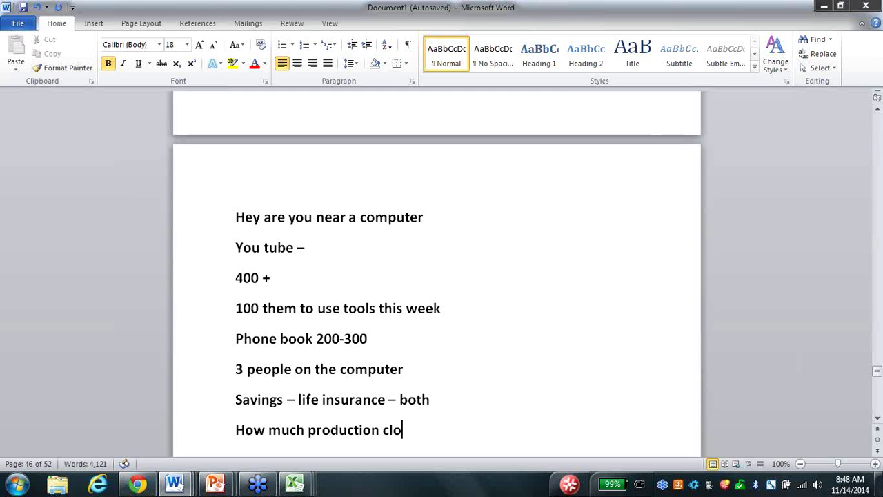
pyautogui.write('sed this week')
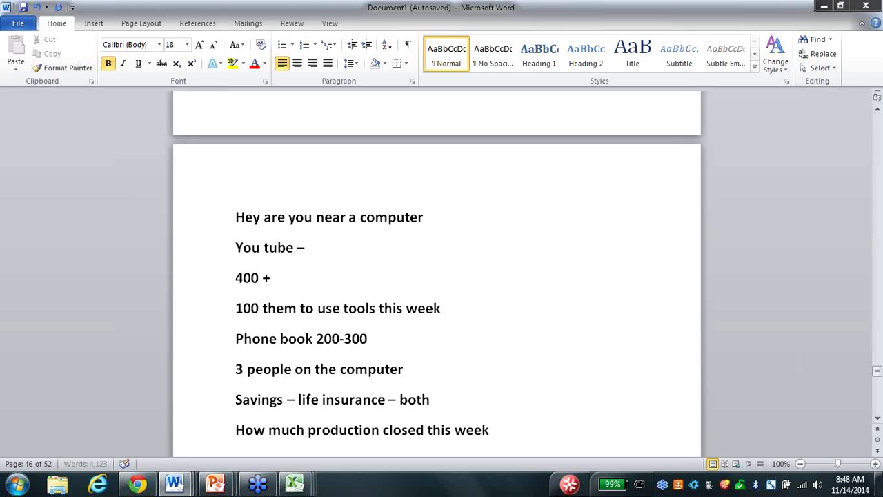
pyautogui.press('Return')
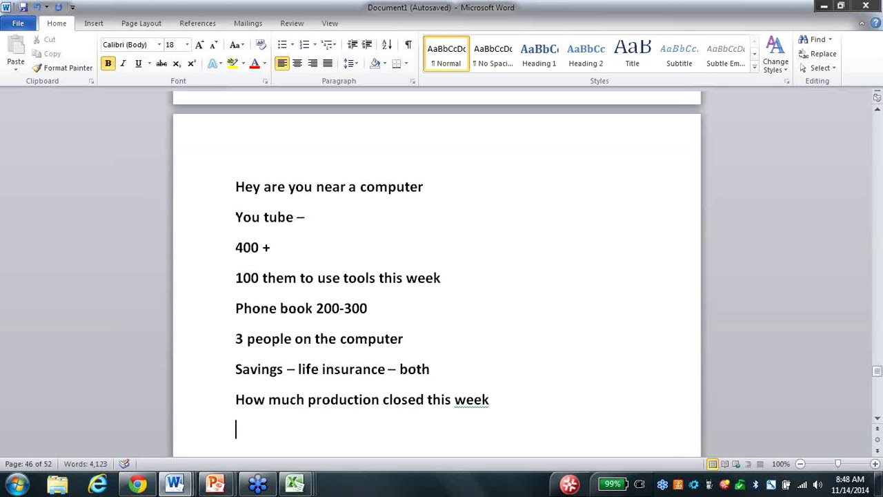
pyautogui.write('How many prese')
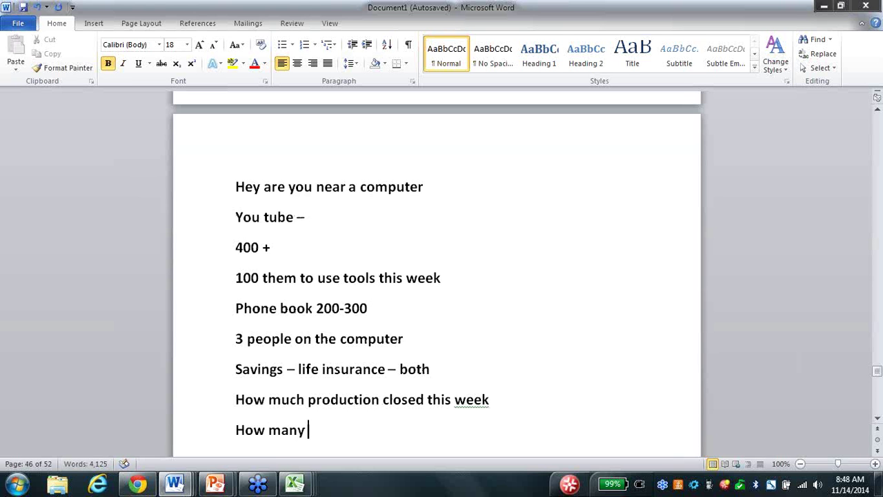
pyautogui.write('nta')
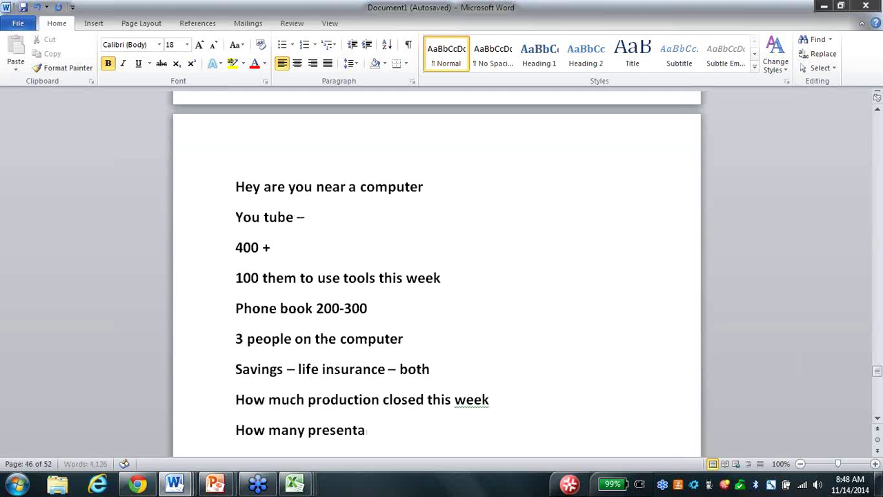
pyautogui.write('tions this week')
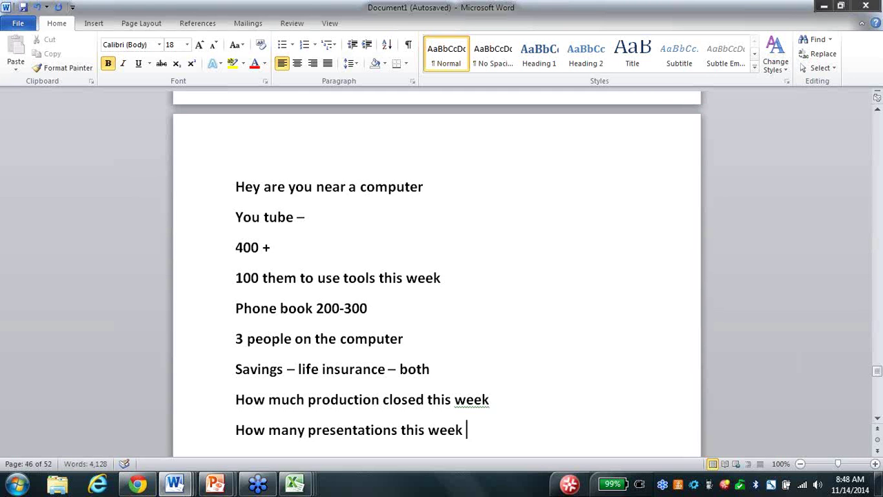
pyautogui.press('Return')
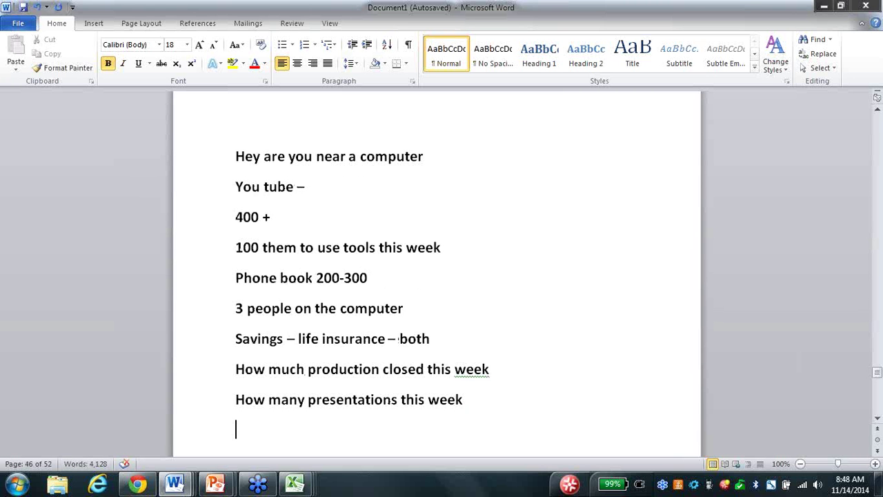
# Add the lines "Done amzing amount" and "Sit count is below 10" below the presentations line.
pyautogui.write('done amzing amo')
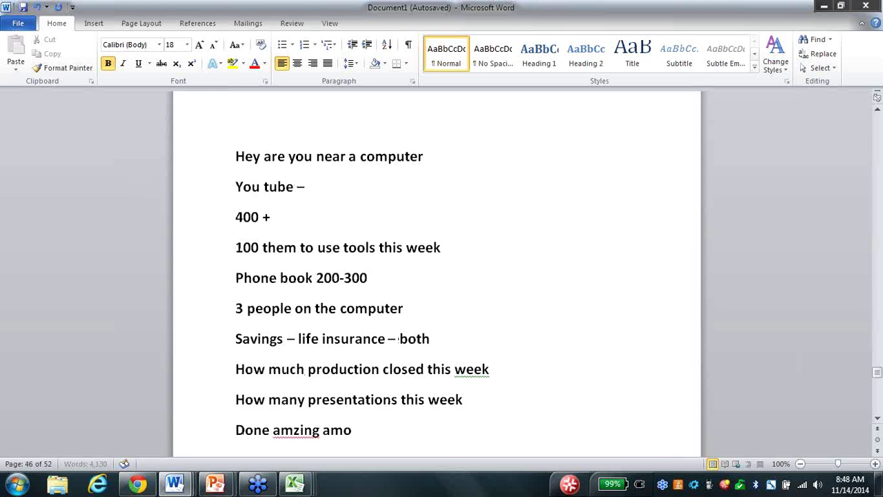
pyautogui.write('unt')
pyautogui.press('Return')
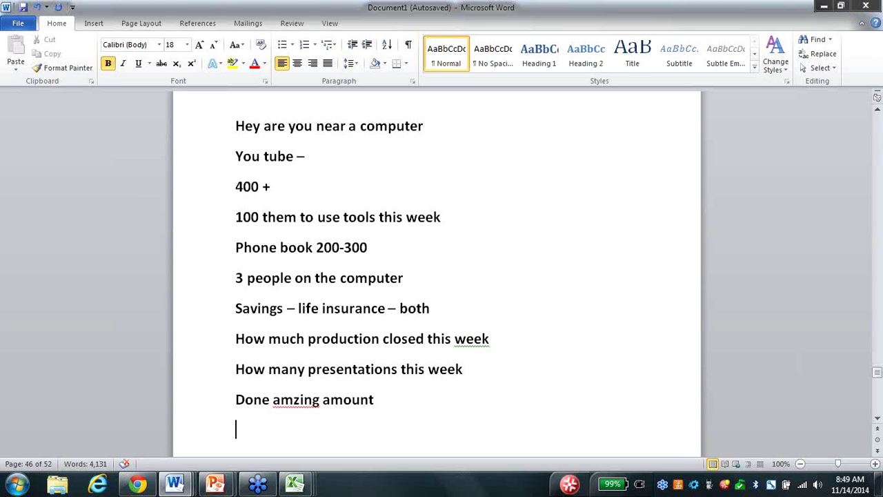
pyautogui.press('Return')
pyautogui.write('sit count')
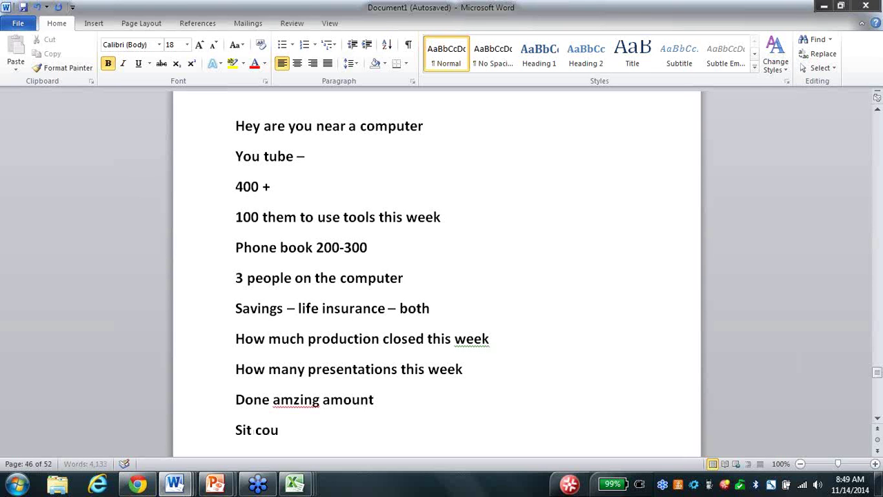
pyautogui.write(' is below 10')
pyautogui.press('Return')
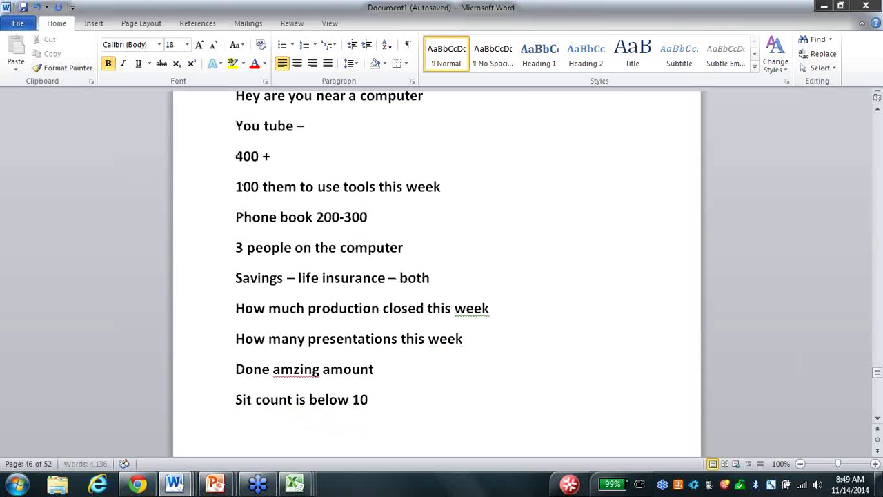
# Add the line "Friday – Monday" below the sit count note.
pyautogui.write('Firday')
pyautogui.press('BackSpace')
pyautogui.press('BackSpace')
pyautogui.press('BackSpace')
pyautogui.press('BackSpace')
pyautogui.press('BackSpace')
pyautogui.write('riday ')
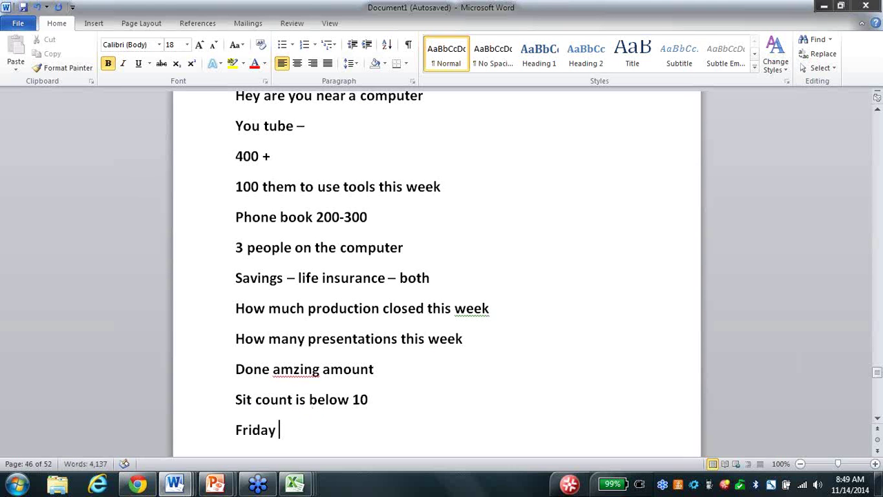
pyautogui.write('- Monday')
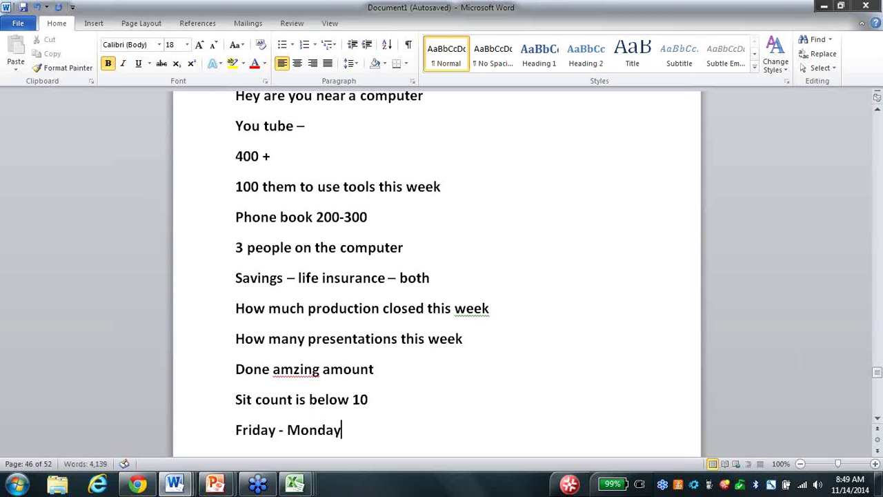
pyautogui.press('Return')
# Add the line "Still hit weekend 10" below "Friday – Monday".
pyautogui.write('still')
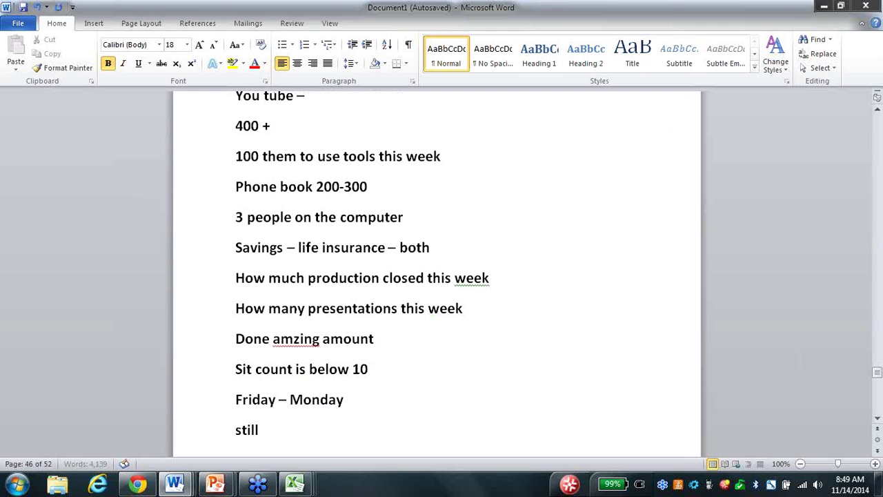
pyautogui.write(' hit weeken')
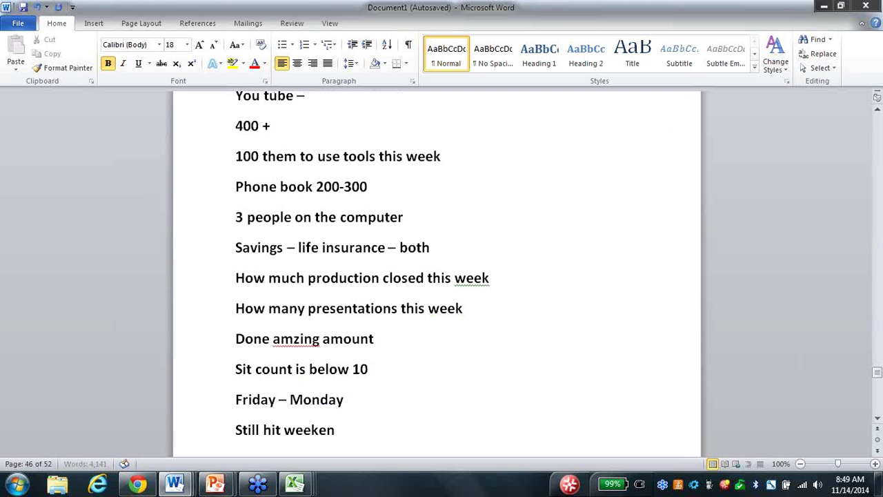
pyautogui.write('d 10')
pyautogui.press('Return')
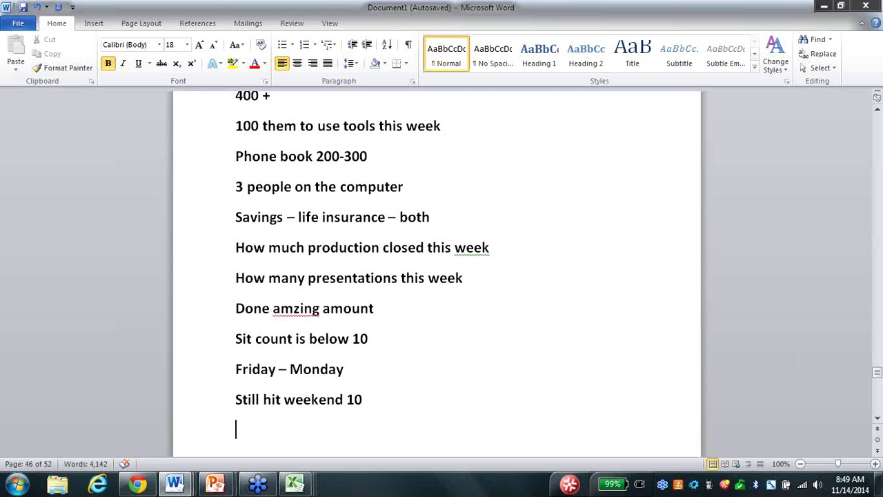
# Add the line "If you cant present – find that some one" as the next note.
pyautogui.write('if you cant p')
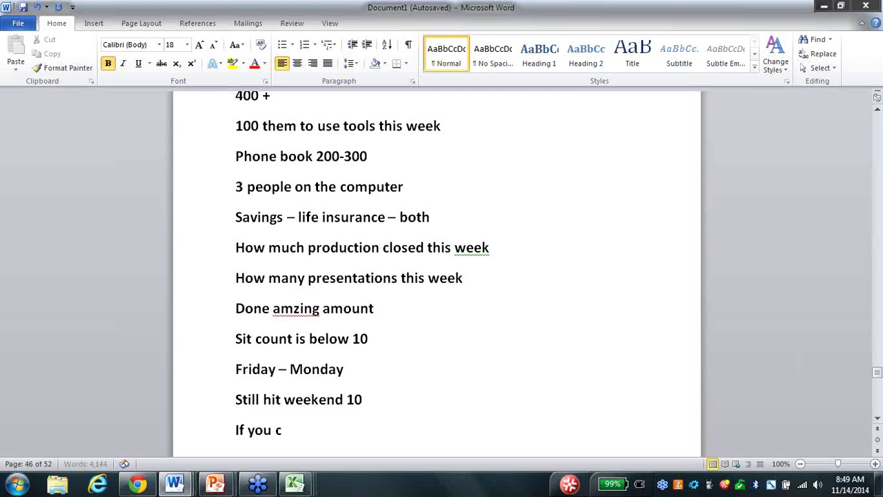
pyautogui.write('resent ')
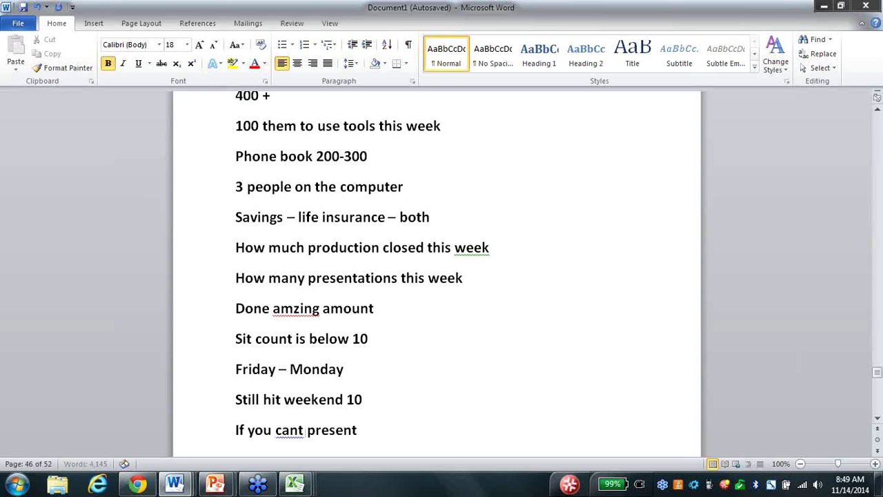
pyautogui.write('- find that som')
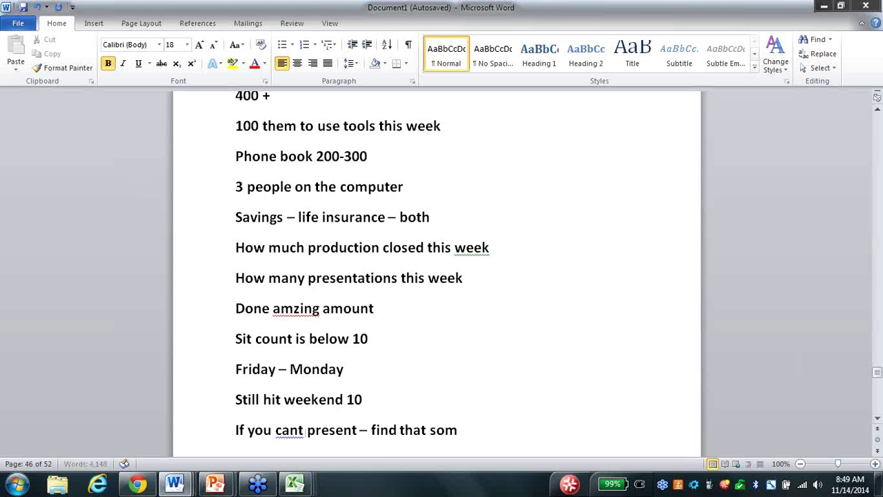
pyautogui.write('e one')
pyautogui.press('Return')
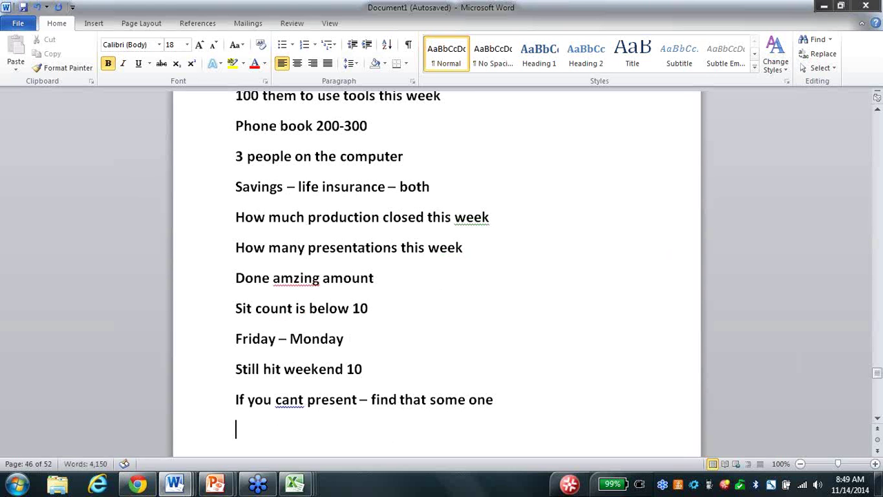
# Add the lines "Cannot input an app –" and "Have no excuse to not have an amazing week" as the next notes.
pyautogui.write('cannot')
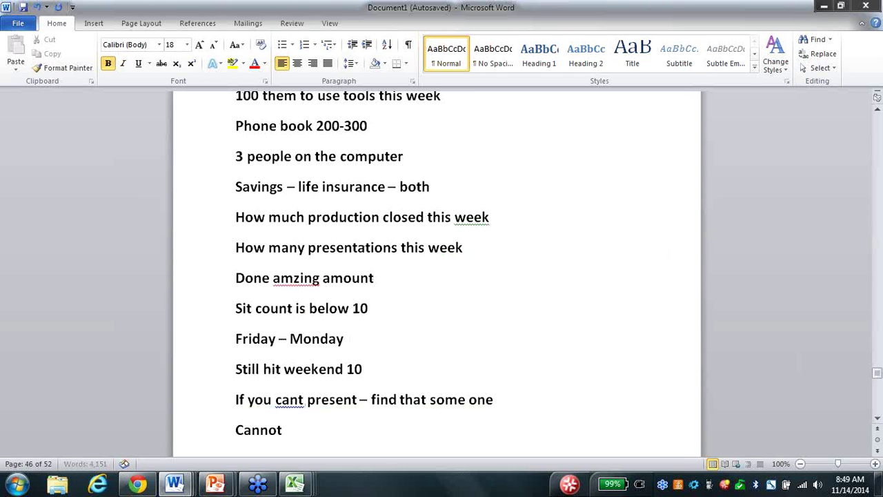
pyautogui.write(' input an app -')
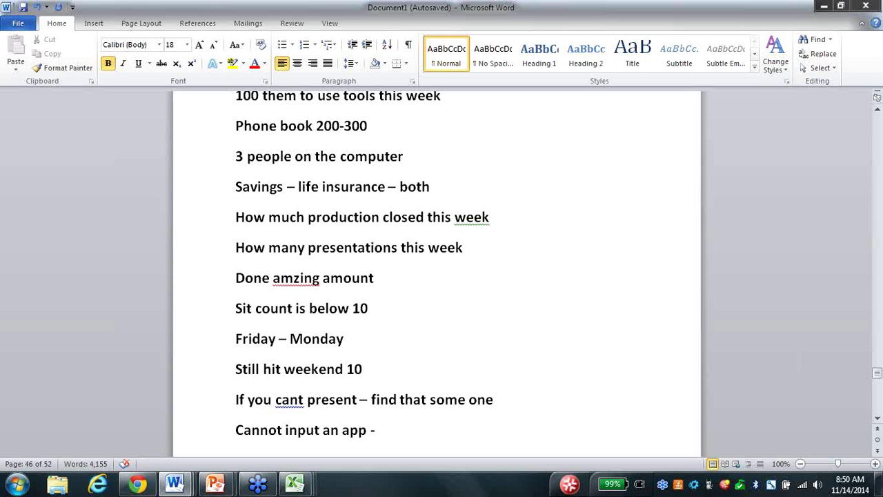
pyautogui.press('Return')
pyautogui.write('h')
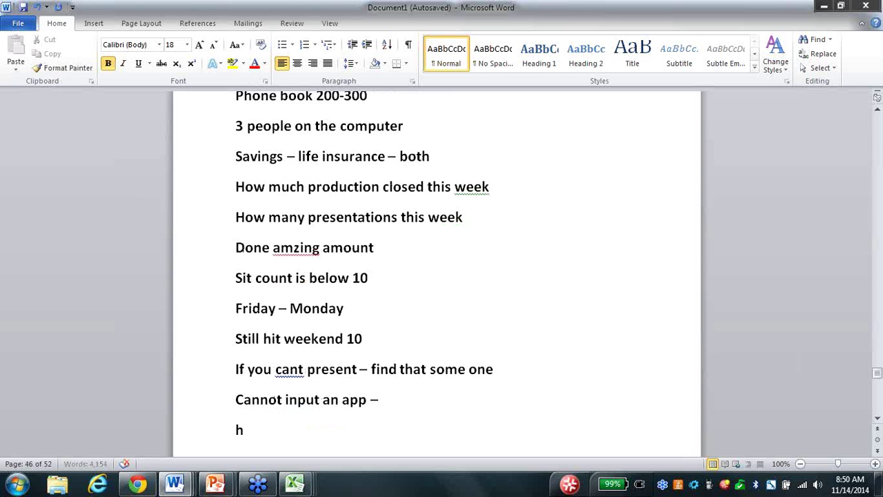
pyautogui.write('ave no e')
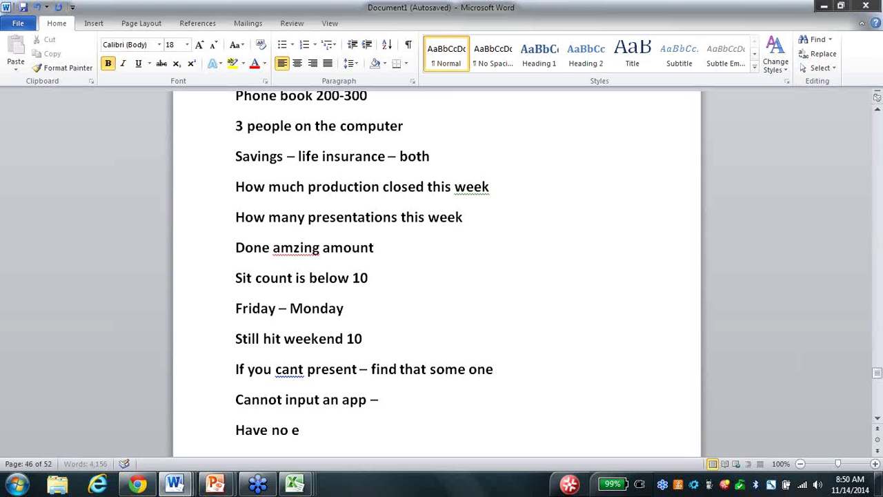
pyautogui.write('xcuse to not have an')
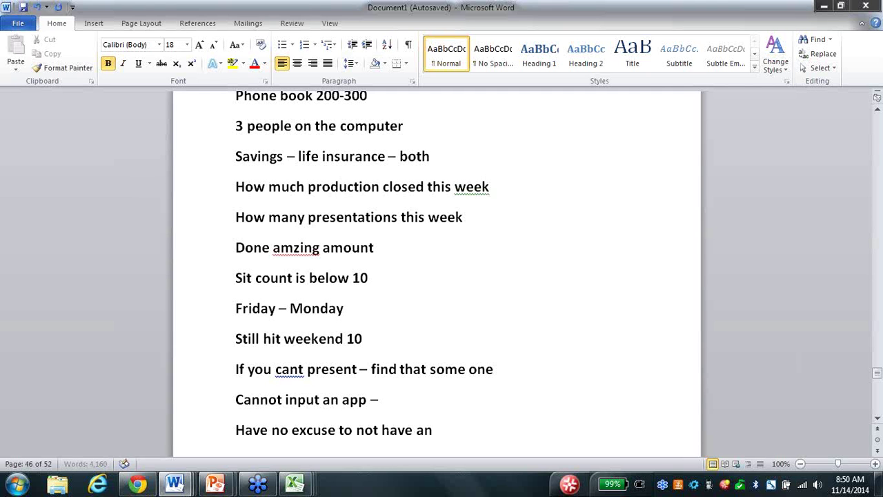
pyautogui.write(' amazing ')
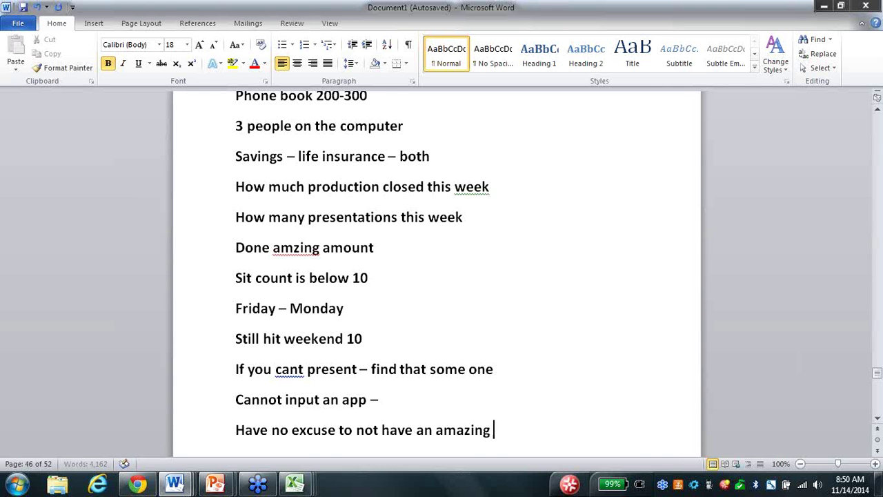
pyautogui.write('week')
pyautogui.press('Return')
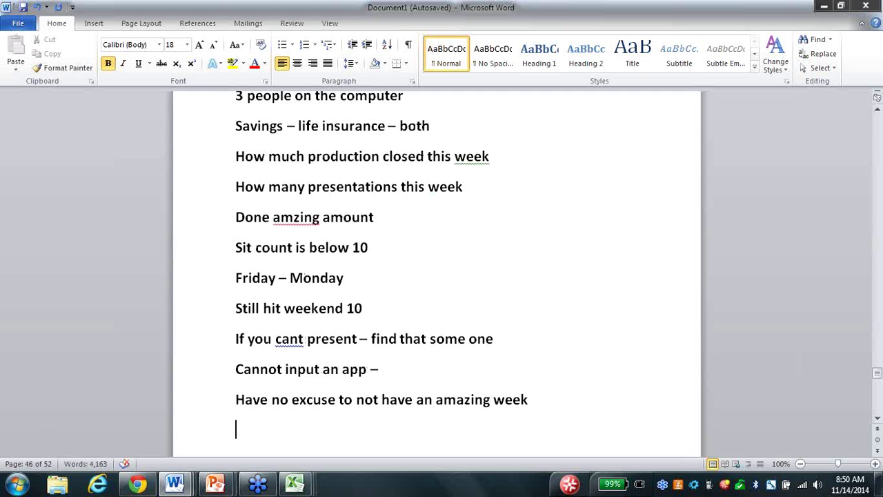
# Add the lines "Click button start here" and "Invest 3:41 mins" below the amazing week note.
pyautogui.write('click butto')
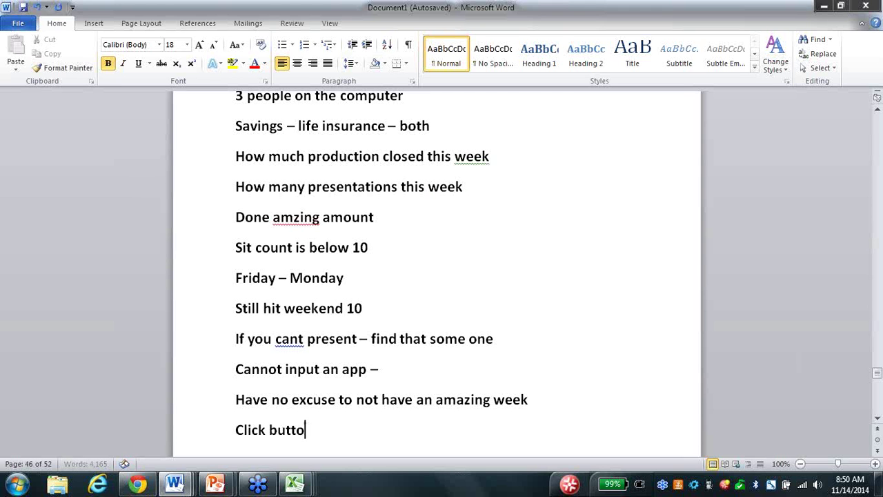
pyautogui.write('n start here')
pyautogui.press('Return')
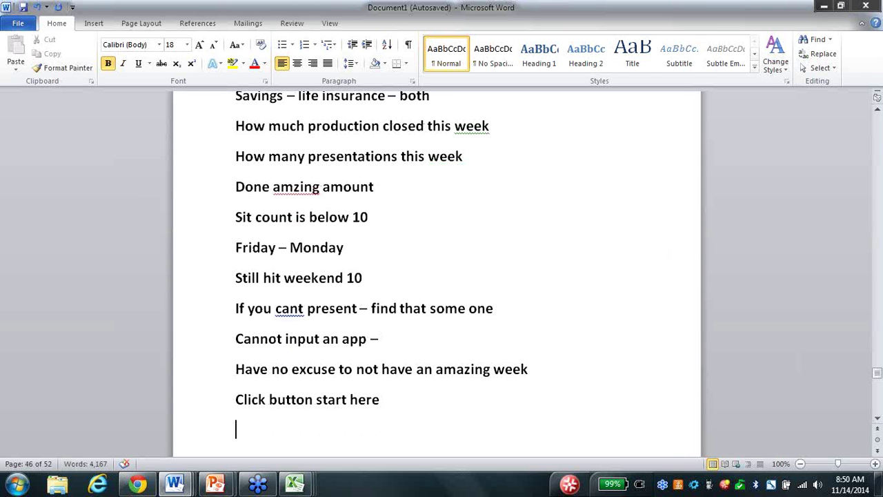
pyautogui.write('inve')
pyautogui.write('st 4')
pyautogui.write(':41')
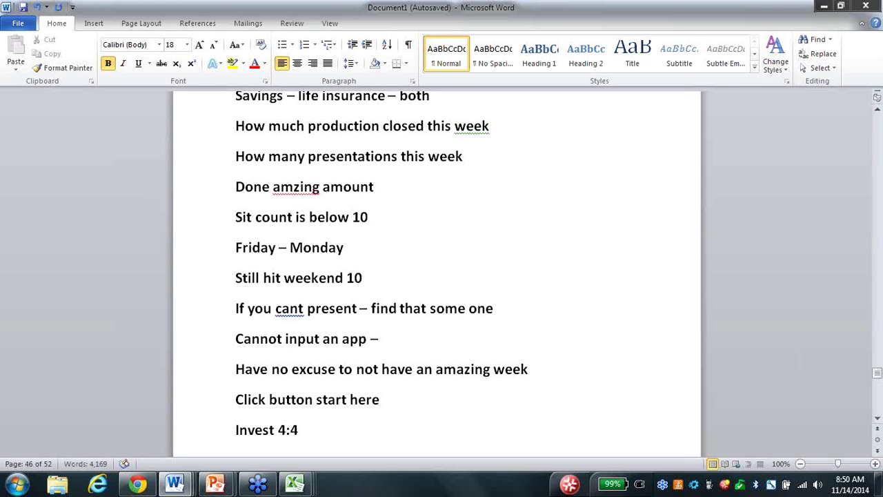
pyautogui.press('BackSpace')
pyautogui.press('BackSpace')
pyautogui.press('BackSpace')
pyautogui.press('BackSpace')
pyautogui.write('3:41 mins')
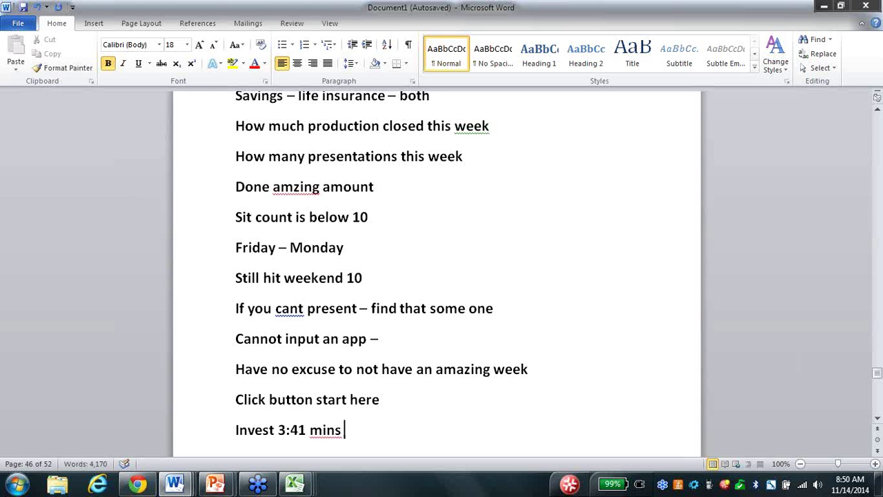
pyautogui.press('Return')
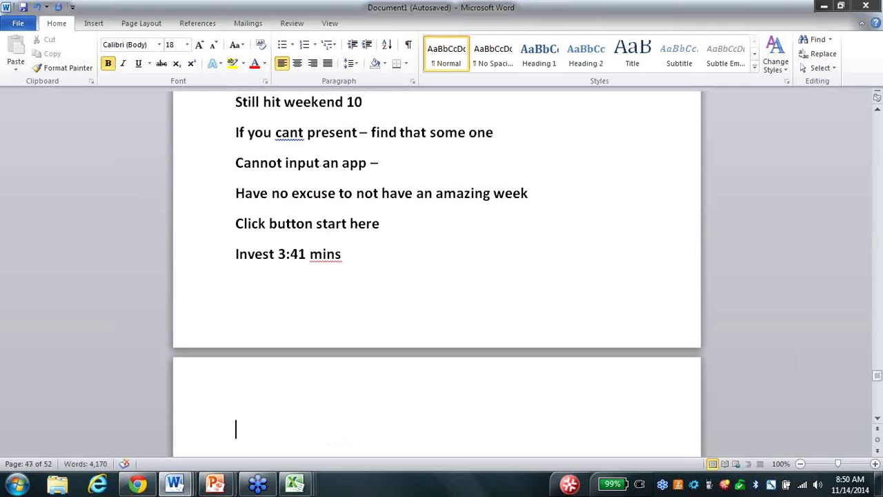
# Add the lines "3 x a day" and "Follow red or blue line calculator" below "Invest 3:41 mins".
pyautogui.write('3 x a day')
pyautogui.press('Return')
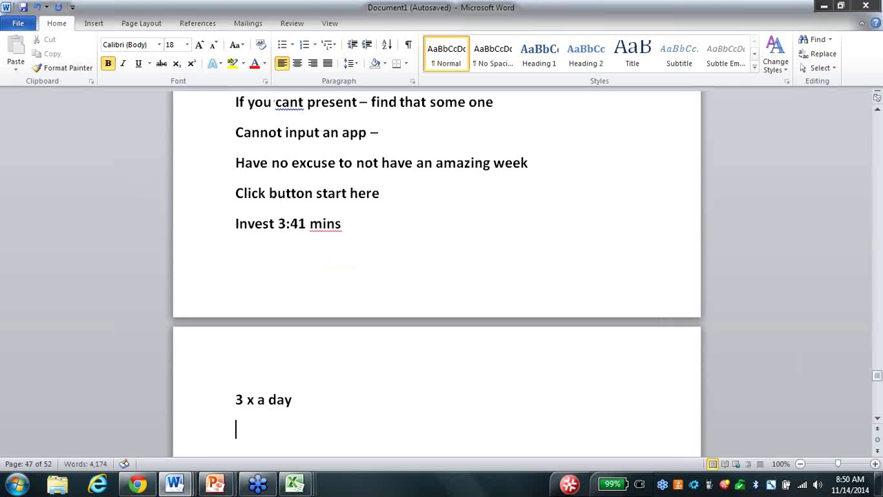
pyautogui.write('Follow red')
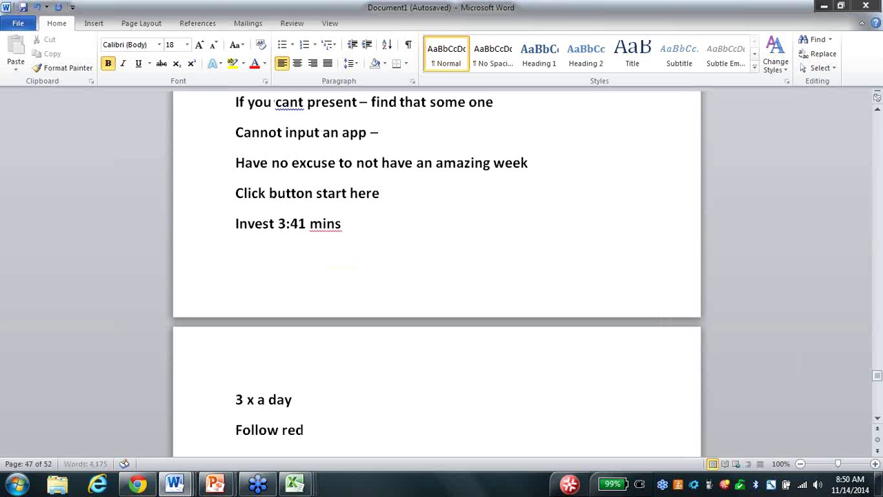
pyautogui.write(' or blue line c')
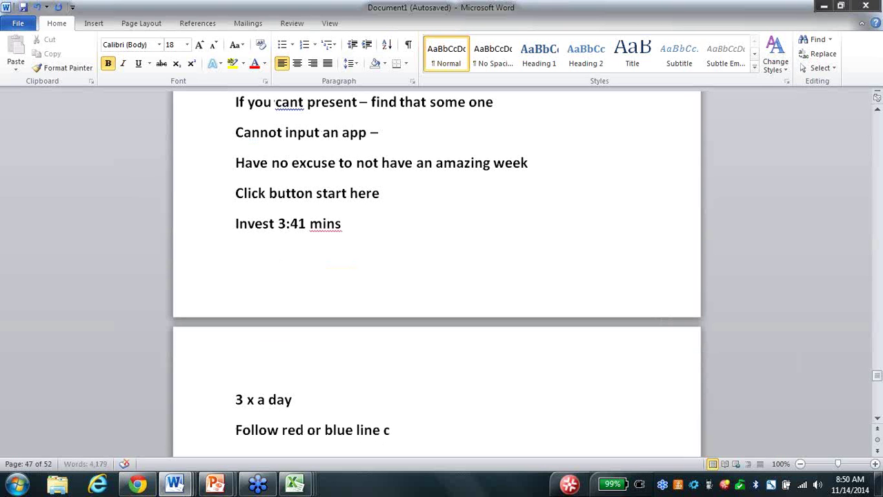
pyautogui.write('alcualtor')
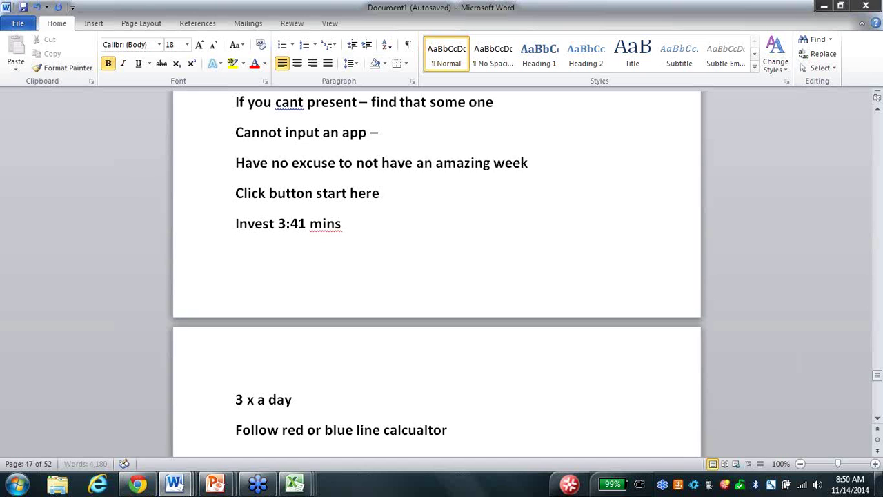
pyautogui.press('Return')
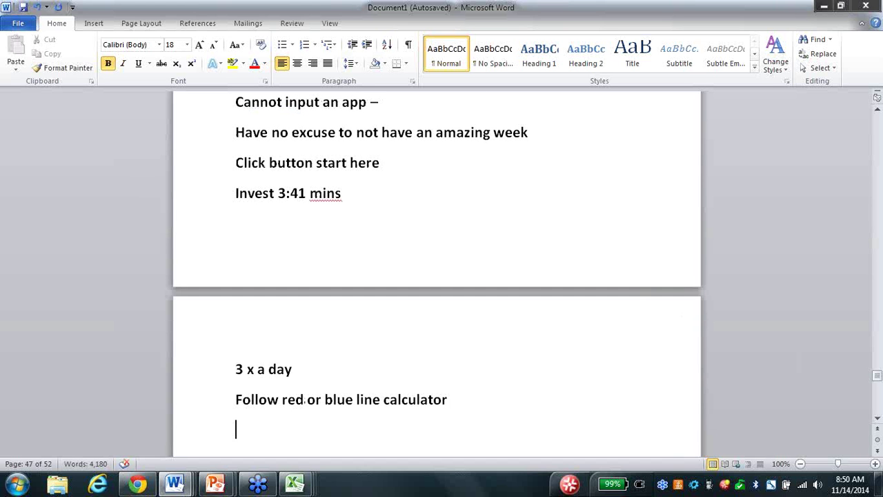
# Add the lines "Lb" and "Win – every day" below the calculator note.
pyautogui.write('lb')
pyautogui.press('Return')
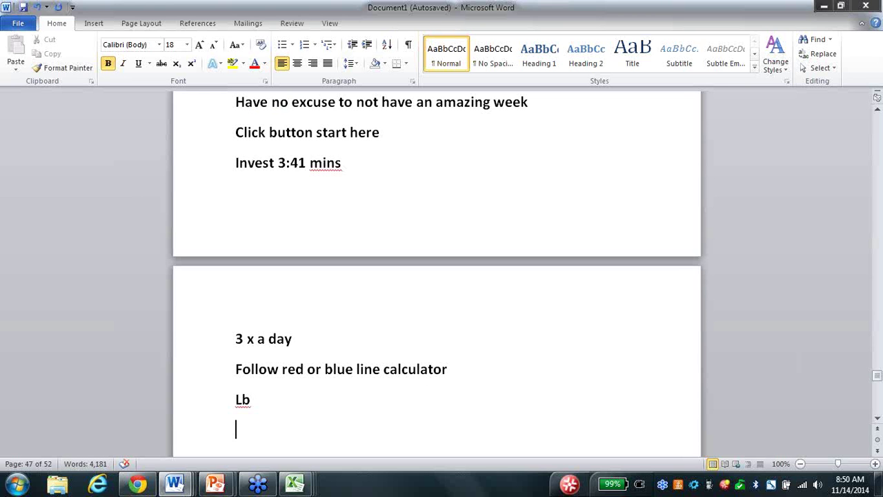
pyautogui.write('Win - every day')
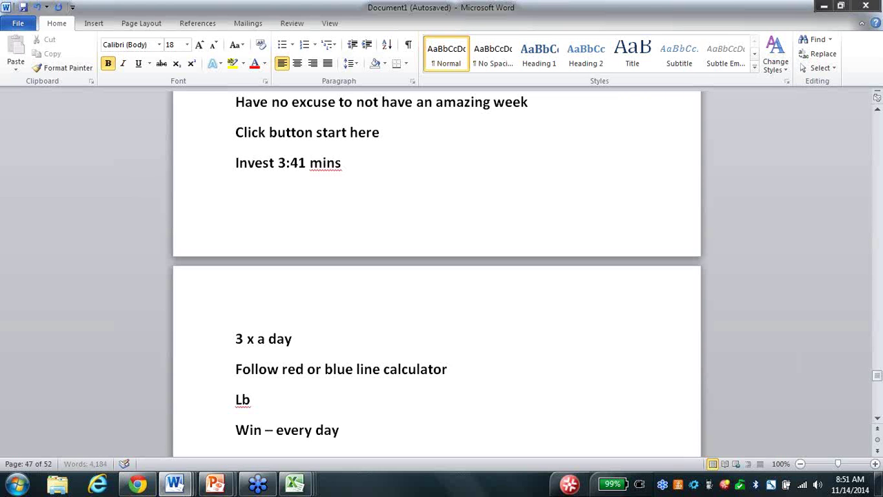
pyautogui.press('Return')
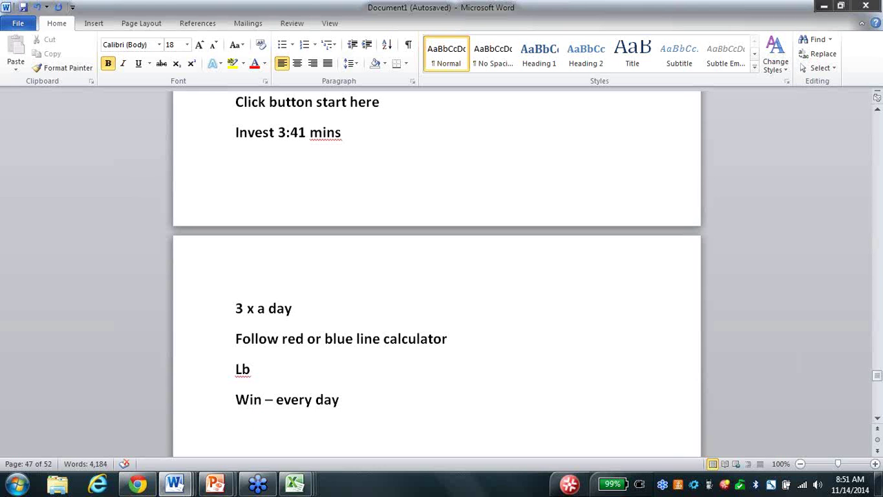
# Add the lines "401 k" and "500-1500 week monthly premium" below "Win – every day".
pyautogui.write('401 k')
pyautogui.press('Return')
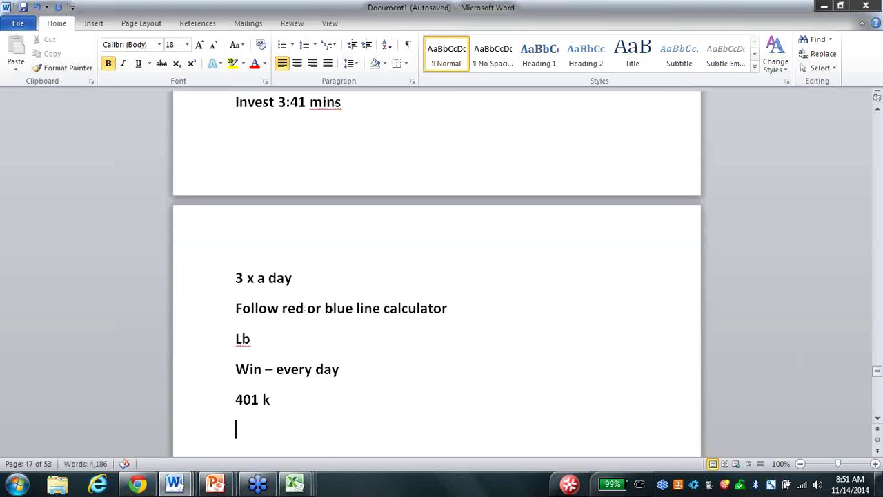
pyautogui.write('500-15')
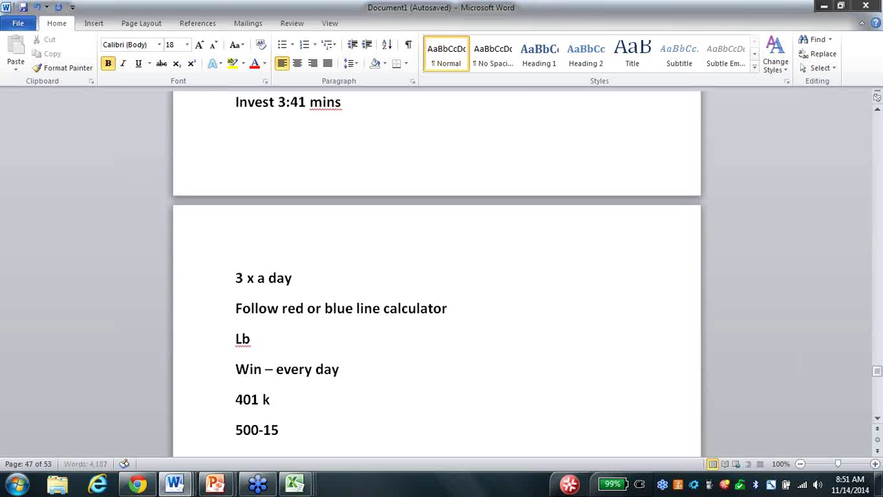
pyautogui.write('00 week month')
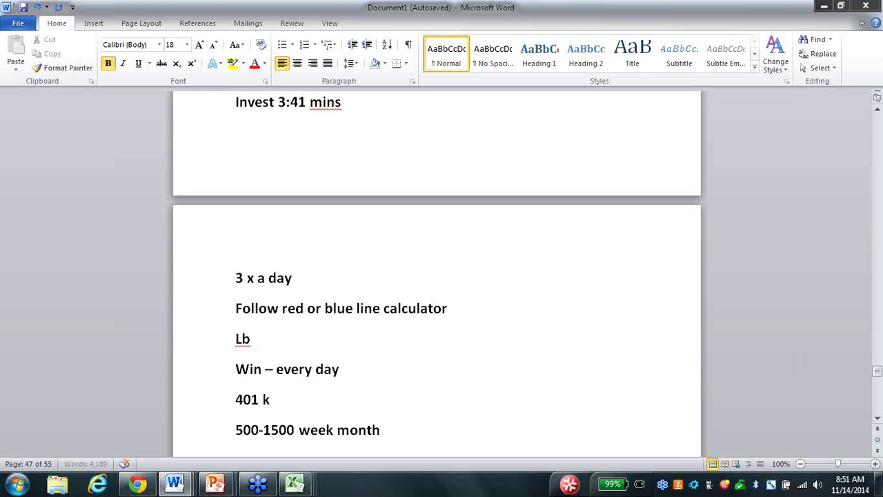
pyautogui.write('ly premium')
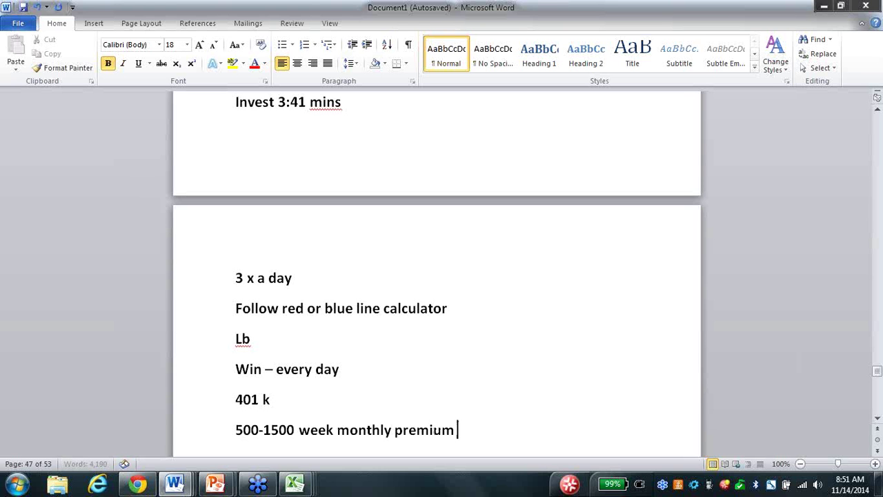
pyautogui.press('Return')
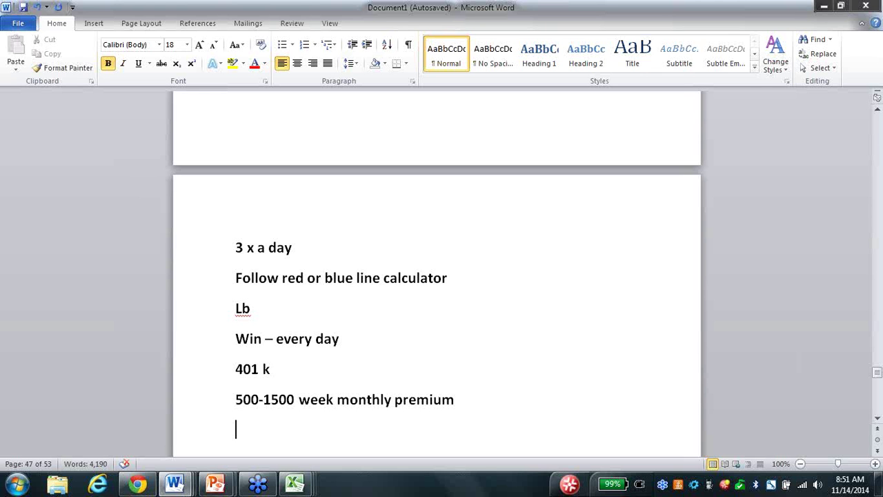
# Add the lines "License" and "100 premium 40% contract" below the weekly premium note.
pyautogui.write('License')
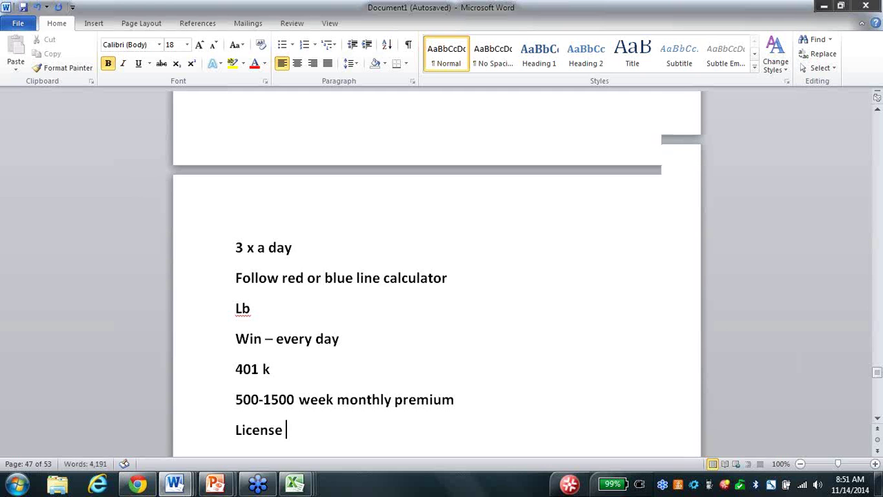
pyautogui.press('Return')
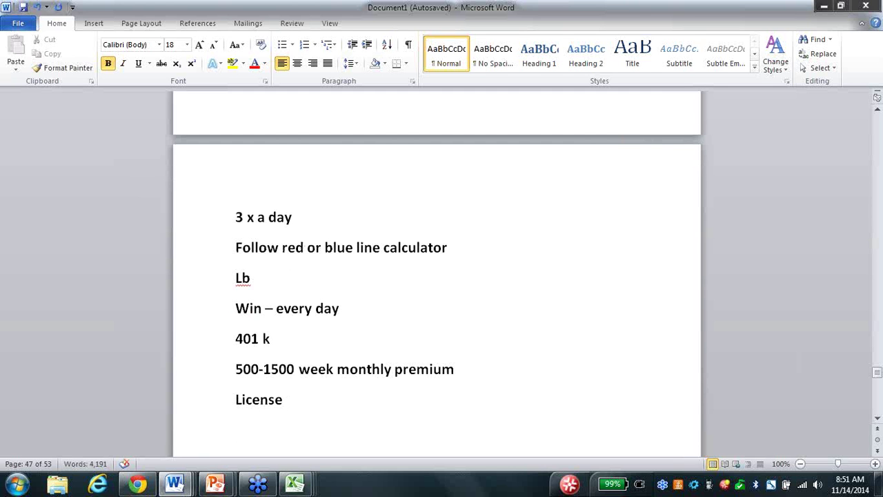
pyautogui.write('100 premium 40%')
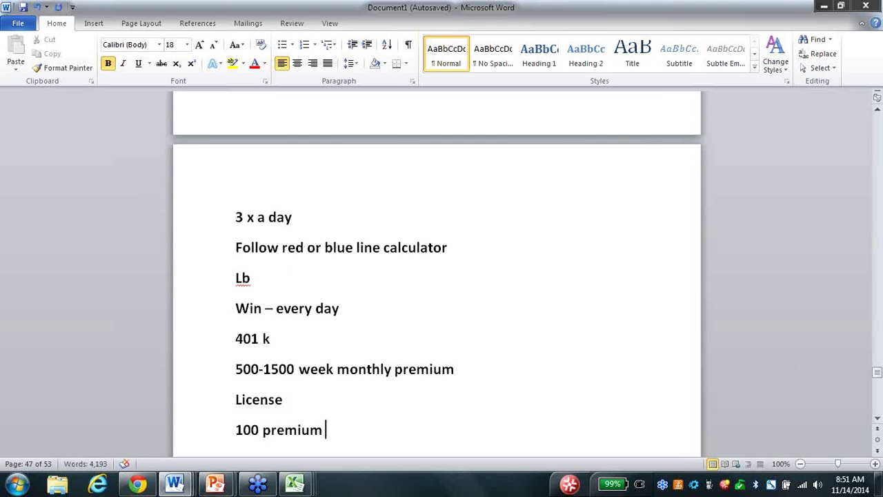
pyautogui.write(' contract')
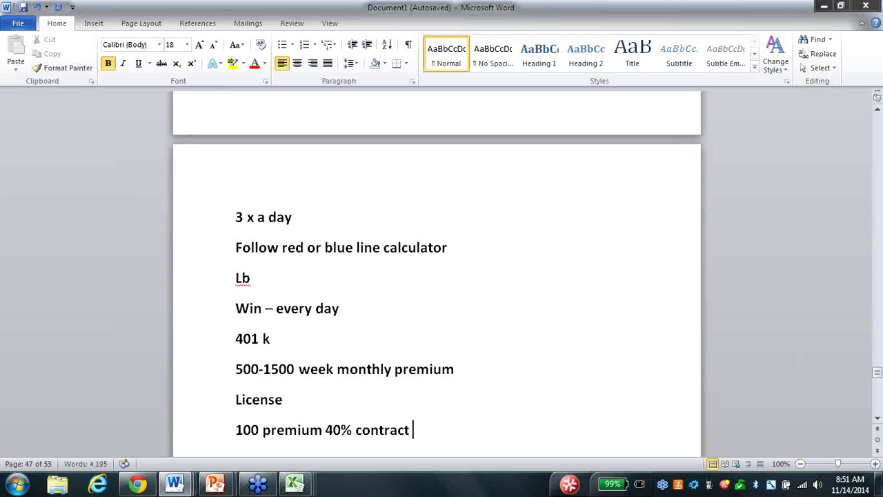
pyautogui.press('Return')
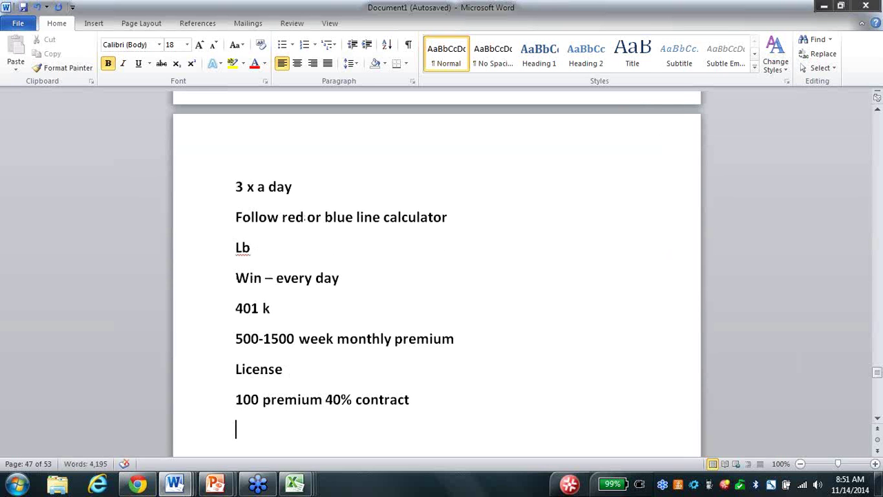
# Add the lines "Straight commission" and "$40.00" below the 40% contract note.
pyautogui.write('straight co')
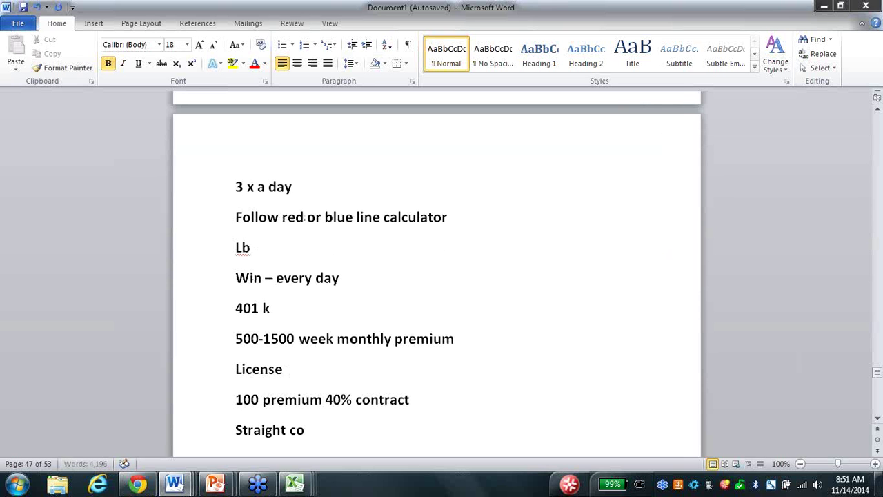
pyautogui.write('mmission')
pyautogui.press('Return')
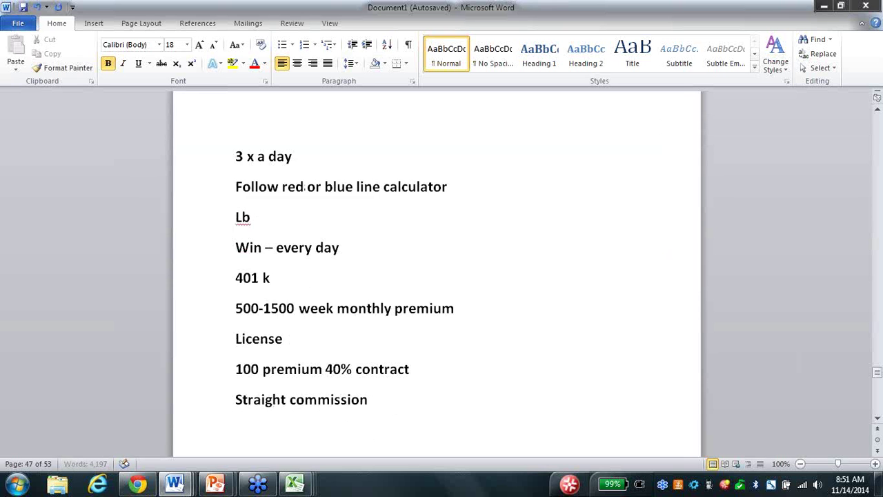
pyautogui.write('$40.')
pyautogui.write('00')
pyautogui.press('Return')
# Add the lines "100 – owe 40" and "Talk to I am blue in the face" below the $40.00 line.
pyautogui.write('1')
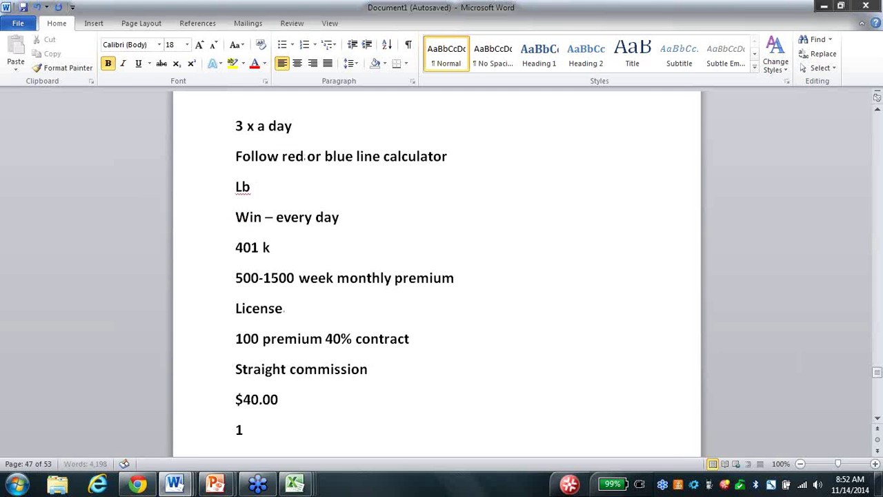
pyautogui.write('00 - owe 40')
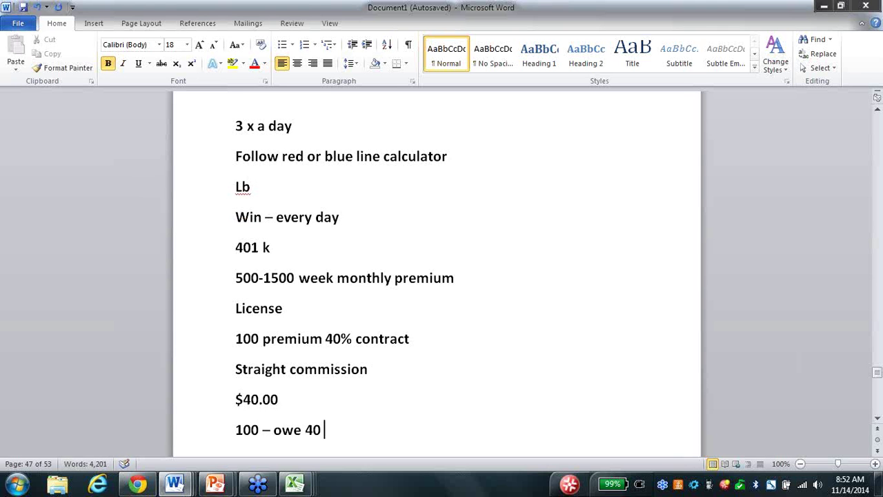
pyautogui.press('Return')
pyautogui.write('t')
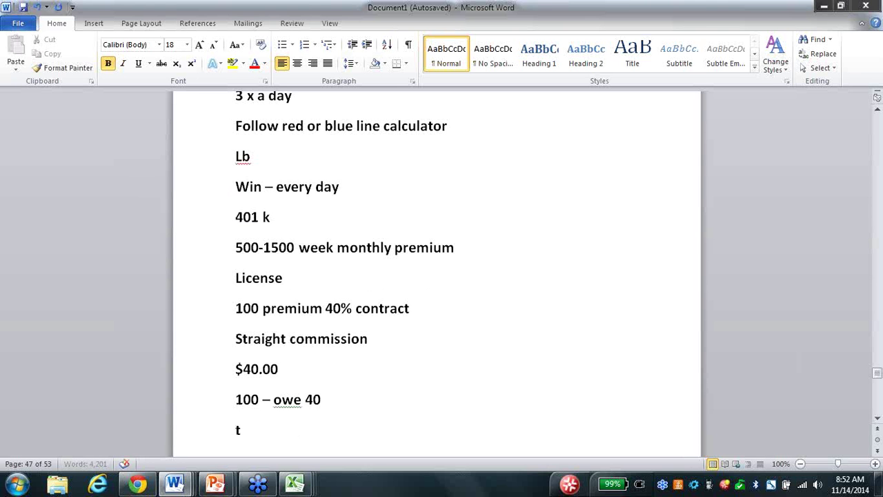
pyautogui.write('alk to I am')
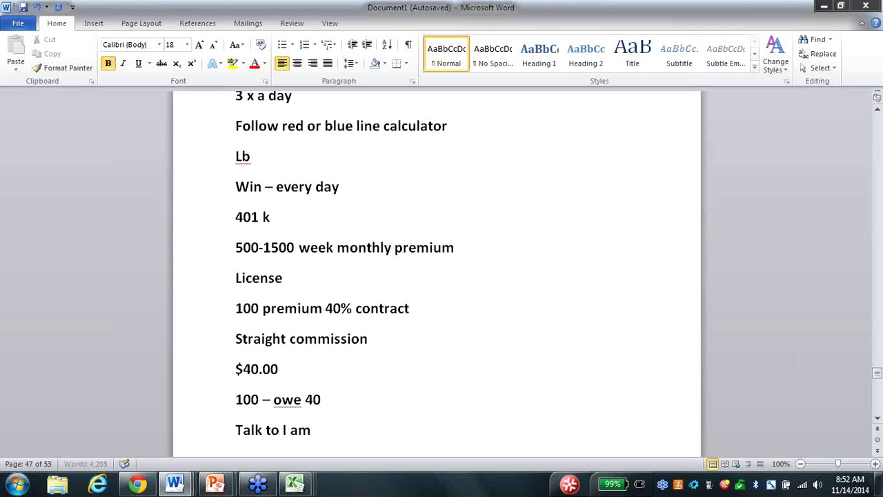
pyautogui.write(' blue in the face')
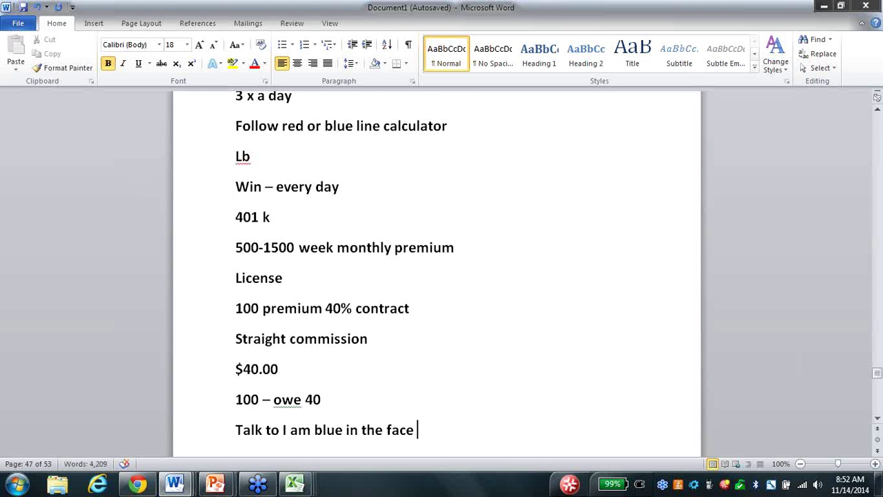
pyautogui.press('Return')
# Add the lines "40 is not exciting thing" and "Line of credit" below the "blue in the face" note.
pyautogui.write('40')
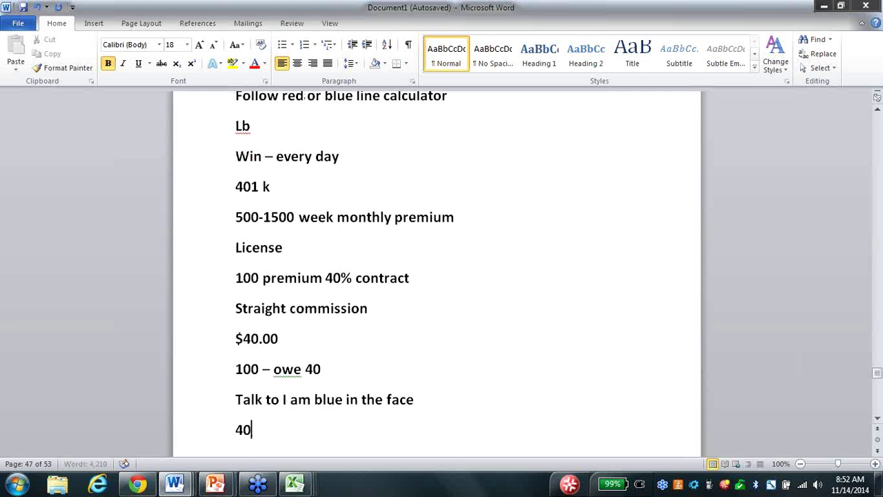
pyautogui.write(' is not exciting thig')
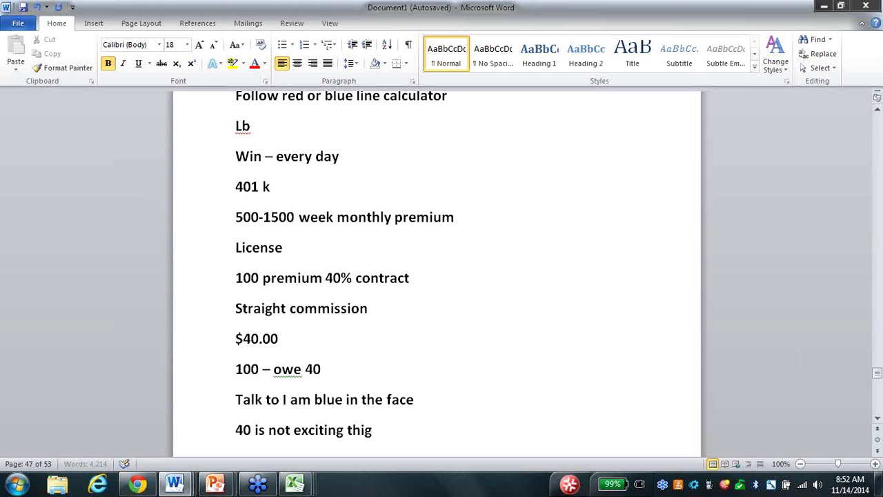
pyautogui.press('BackSpace')
pyautogui.write('ng')
pyautogui.press('Return')
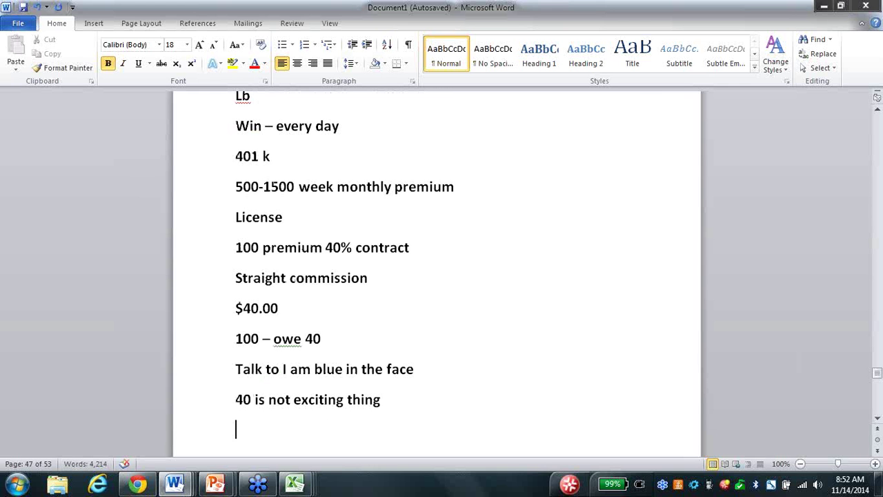
pyautogui.write('Line of c')
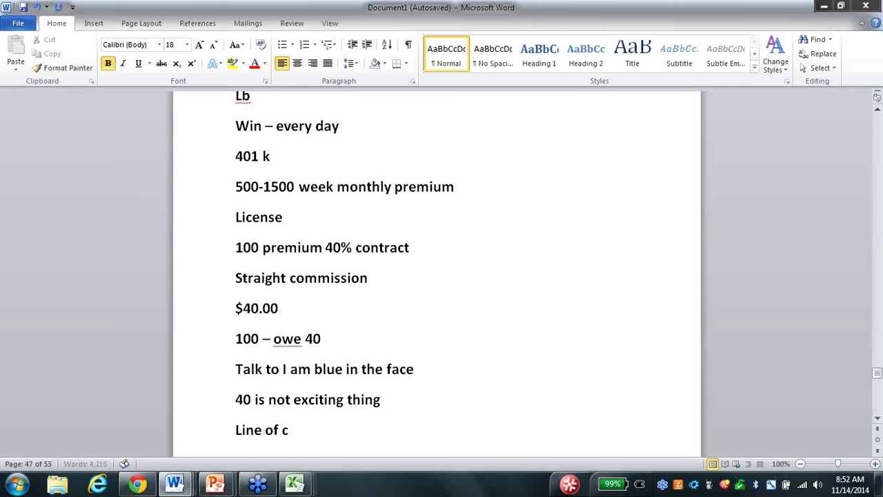
pyautogui.write('redit')
pyautogui.press('Return')
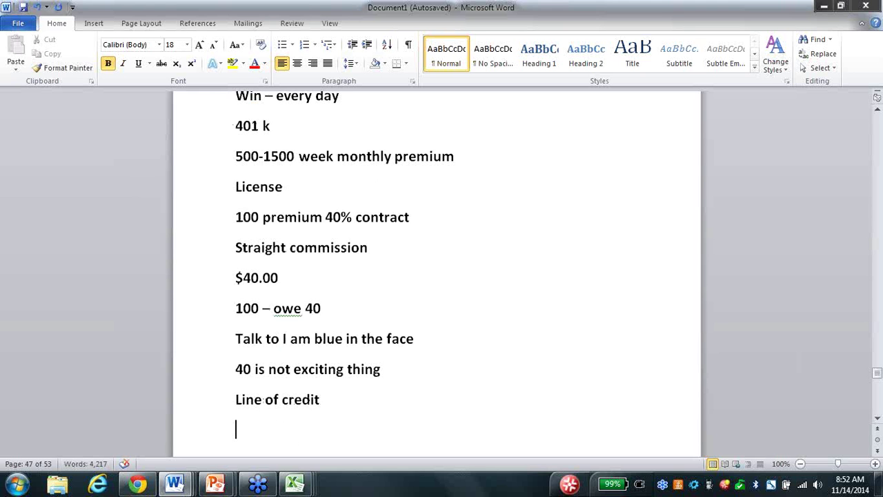
# Add the line "Loan 9 months up" below "Line of credit".
pyautogui.write('loan 9 ')
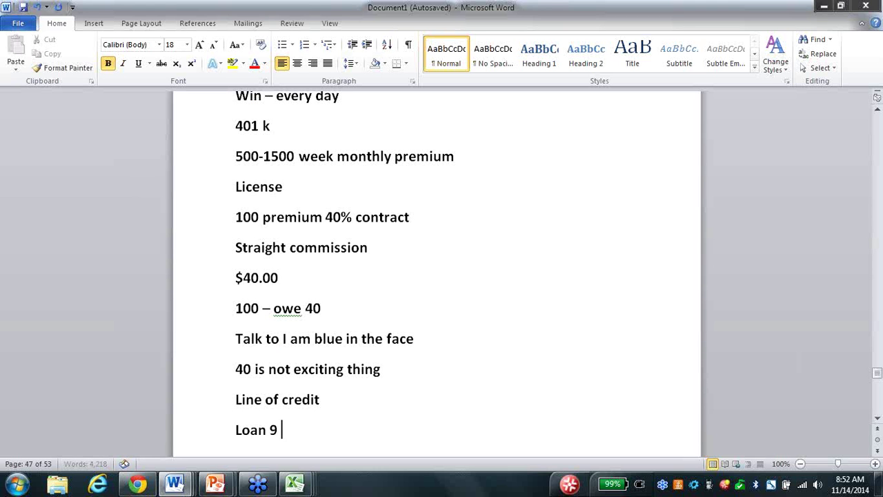
pyautogui.write('months u')
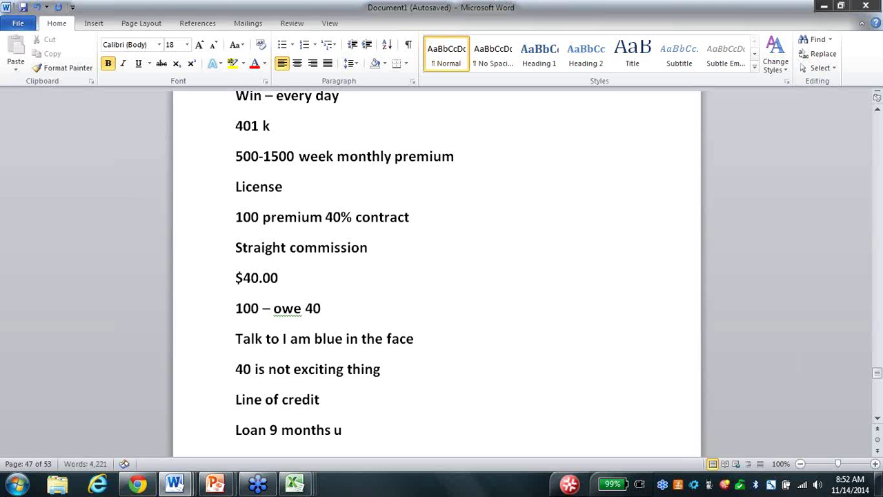
pyautogui.write('p')
pyautogui.press('Return')
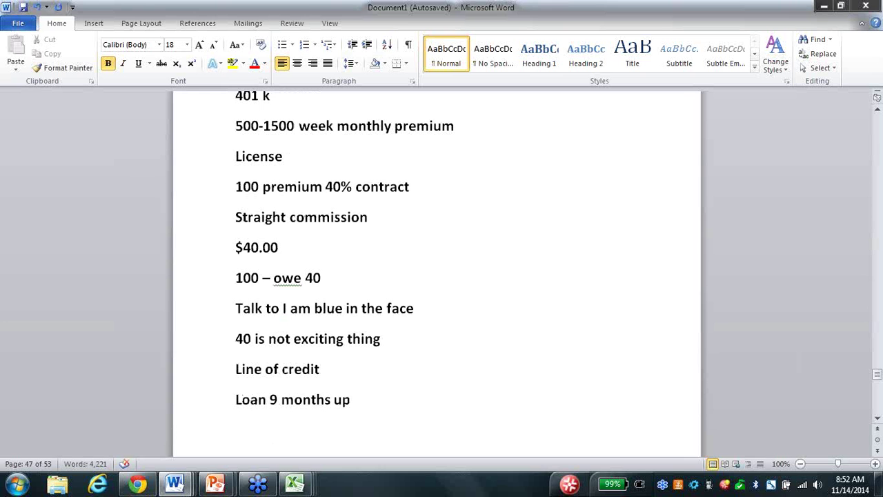
# Add the lines "100", "500" and "9 months" below the loan note.
pyautogui.write('100')
pyautogui.press('Return')
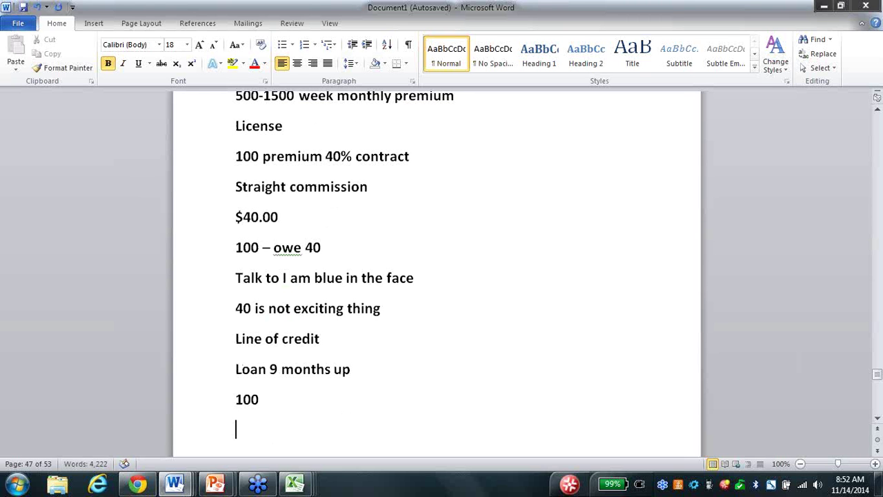
pyautogui.write('500')
pyautogui.press('Return')
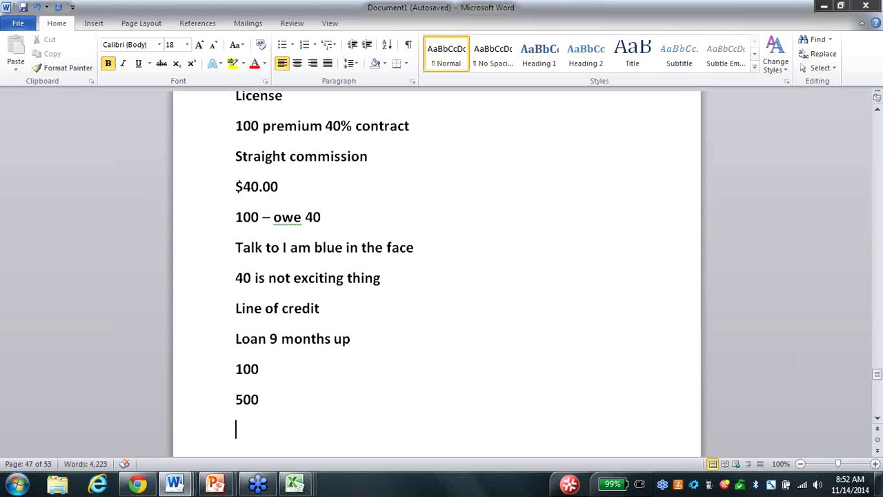
pyautogui.write('9 months')
pyautogui.hotkey('ctrl', 'Return')
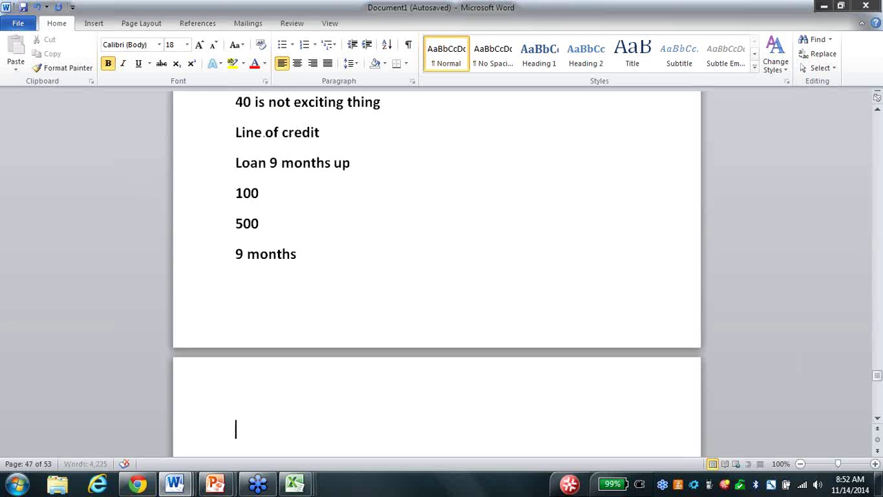
# Add the lines "Charge for that loan zero" and "100 40 $360" after the "9 months" line.
pyautogui.write('charge for that')
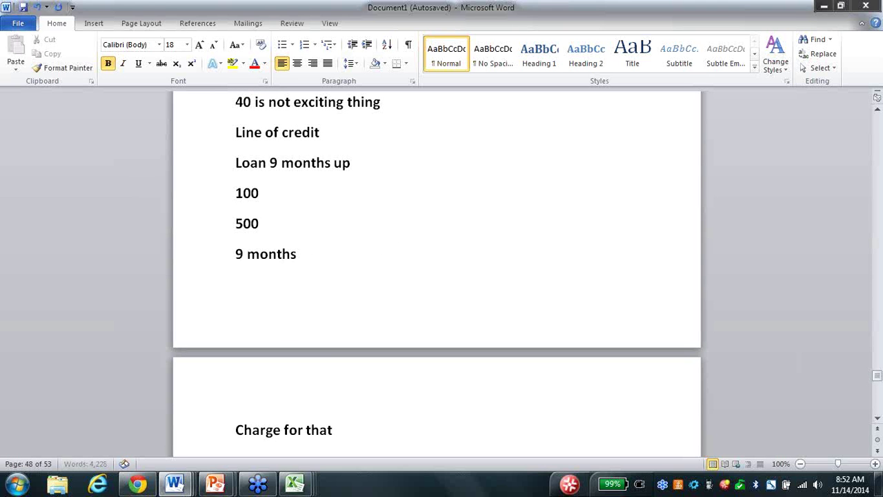
pyautogui.write(' loan zero')
pyautogui.press('Return')
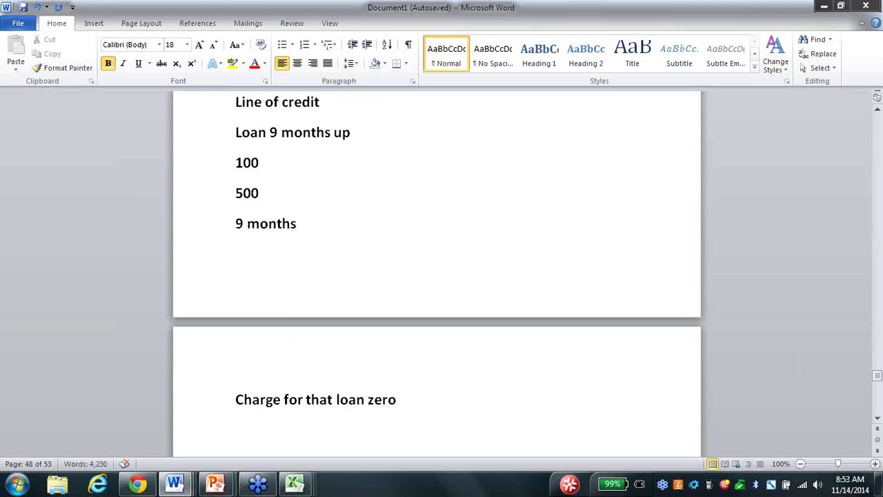
pyautogui.write('100 40 $')
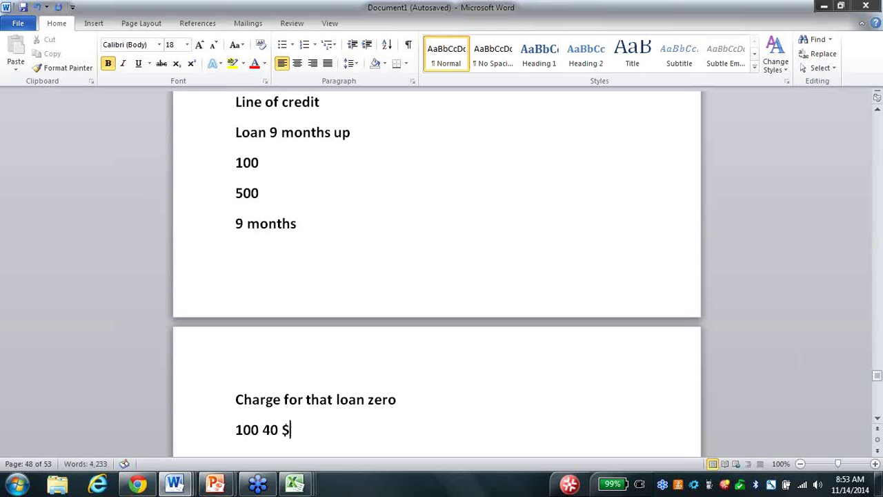
pyautogui.write('360')
pyautogui.press('Return')
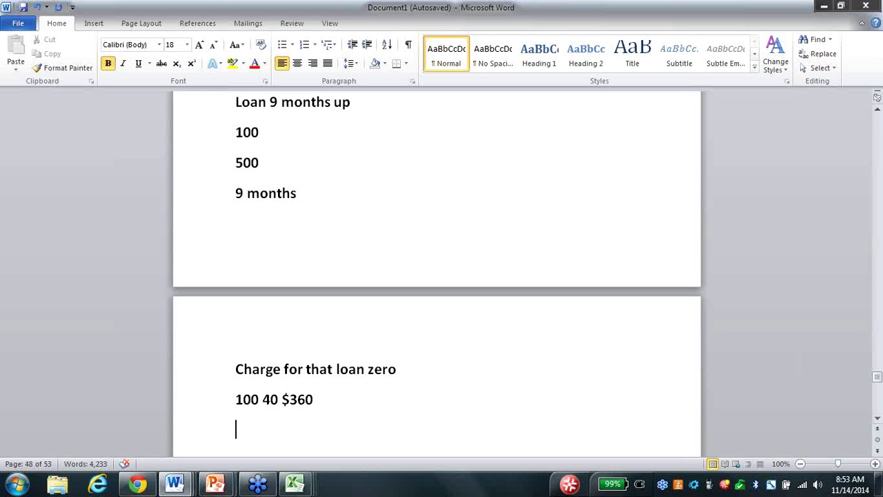
# Add the lines "400 – 100 week or 2 50 week" and "$1,440 not 160 earned" below the $360 note.
pyautogui.write('400 - 100')
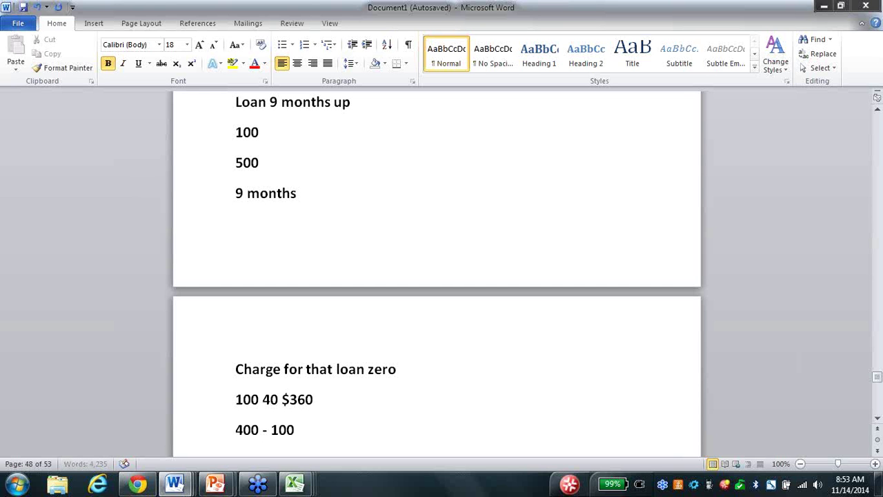
pyautogui.write(' week o')
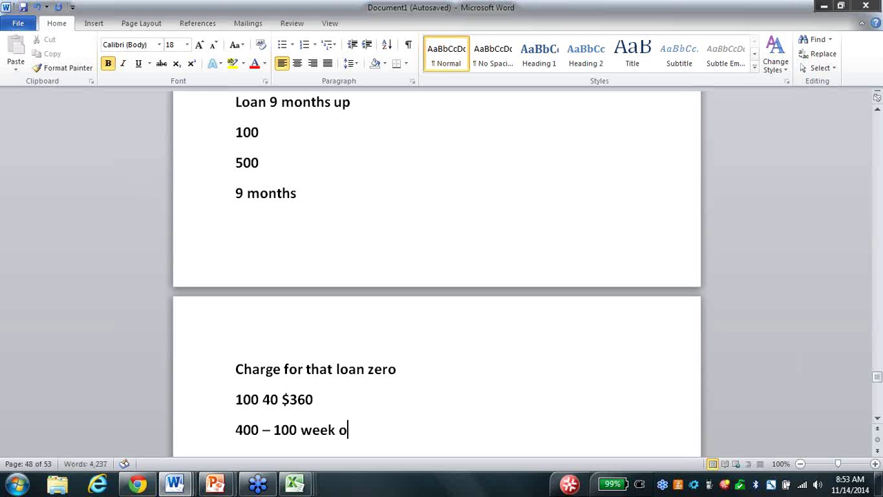
pyautogui.write('r 2 50 week')
pyautogui.press('Return')
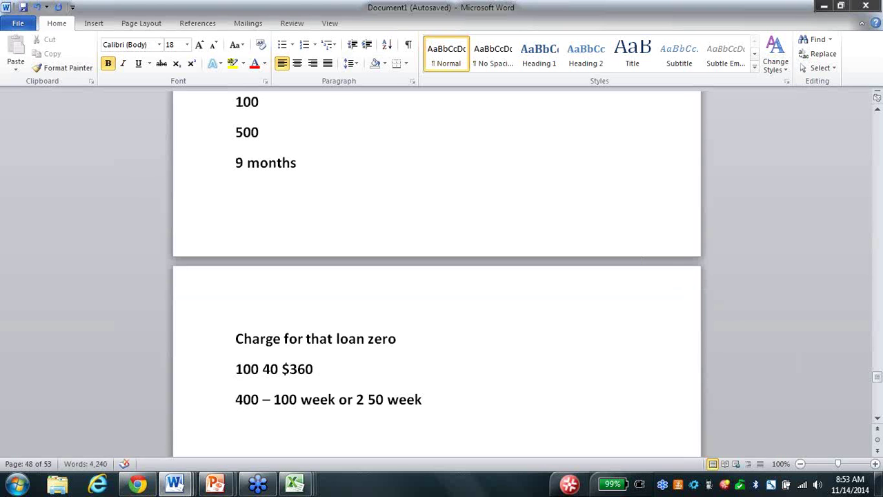
pyautogui.write('$1,440 no')
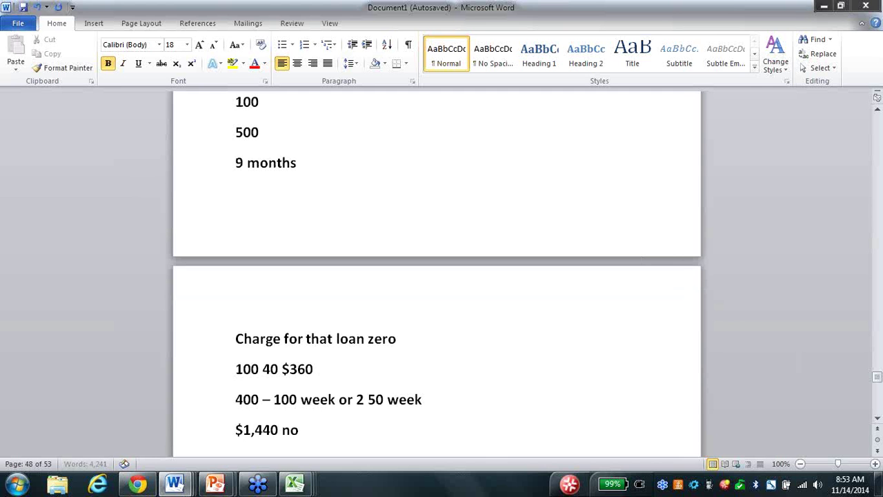
pyautogui.write('t 160 earned')
pyautogui.press('Return')
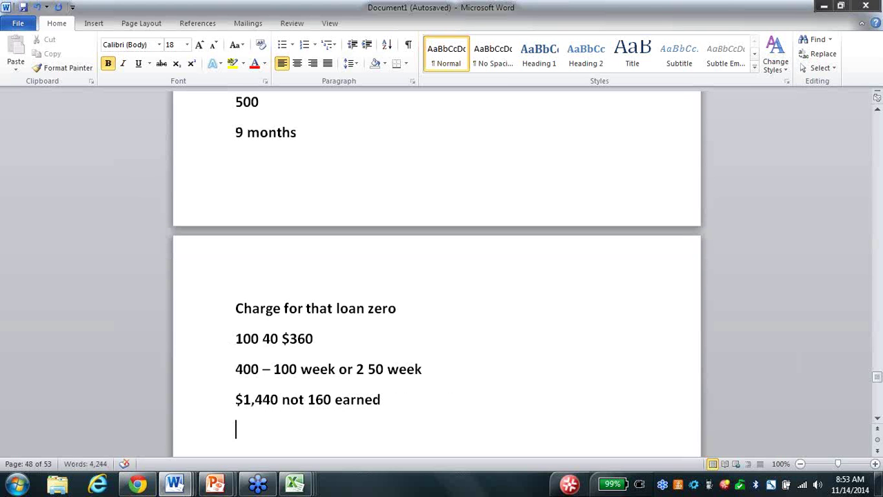
# Add the lines "400 table – 300" and "2,700" below the $1,440 note.
pyautogui.write('400 table')
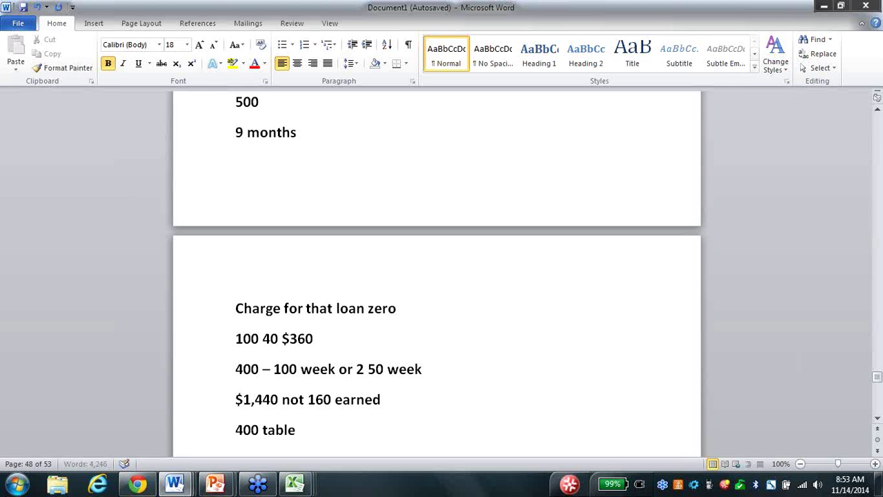
pyautogui.write(' - 300')
pyautogui.press('Return')
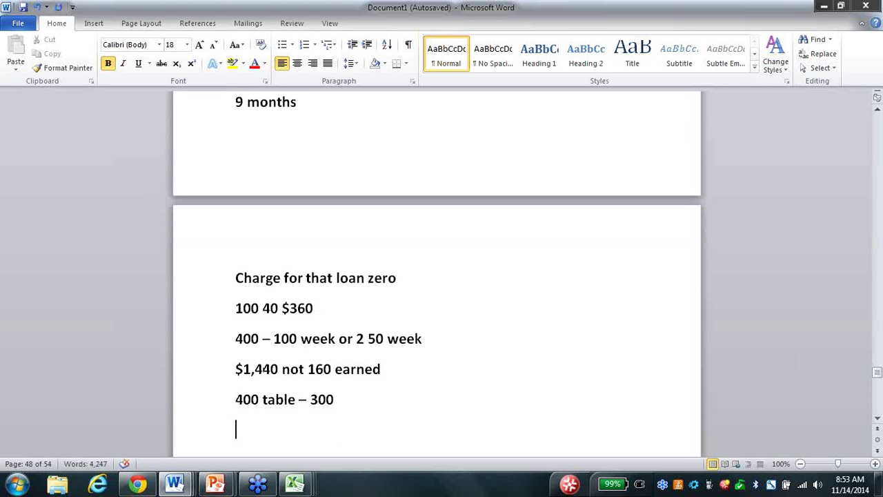
pyautogui.write('2,700')
pyautogui.press('Return')
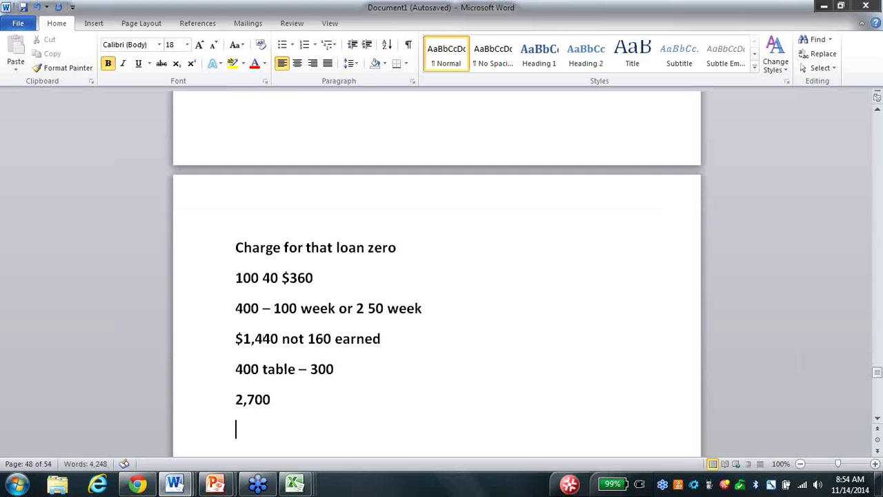
# Add the lines "Tools –" and "Dare to dream" below the 2,700 line.
pyautogui.write('tools ')
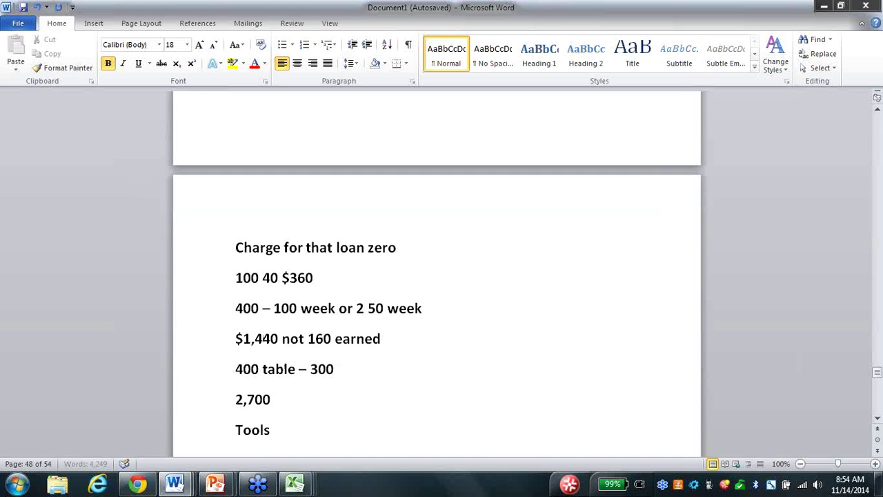
pyautogui.write('-')
pyautogui.press('Return')
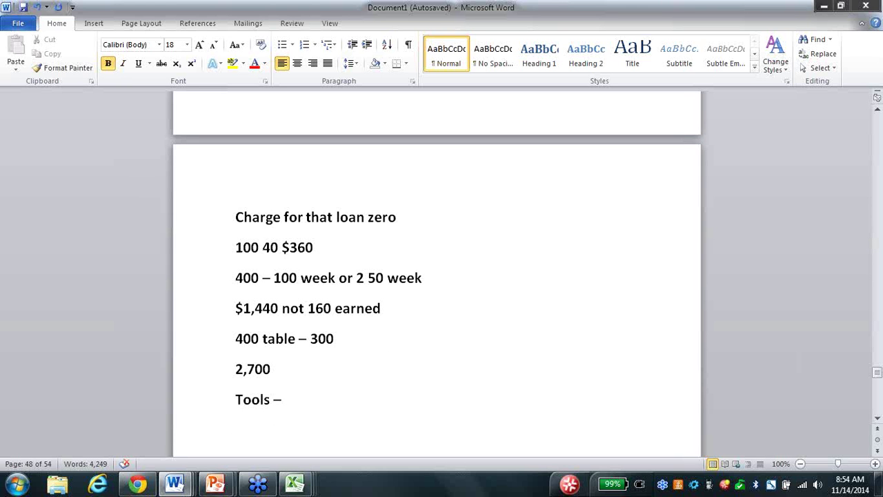
pyautogui.write('Dare to. dream')
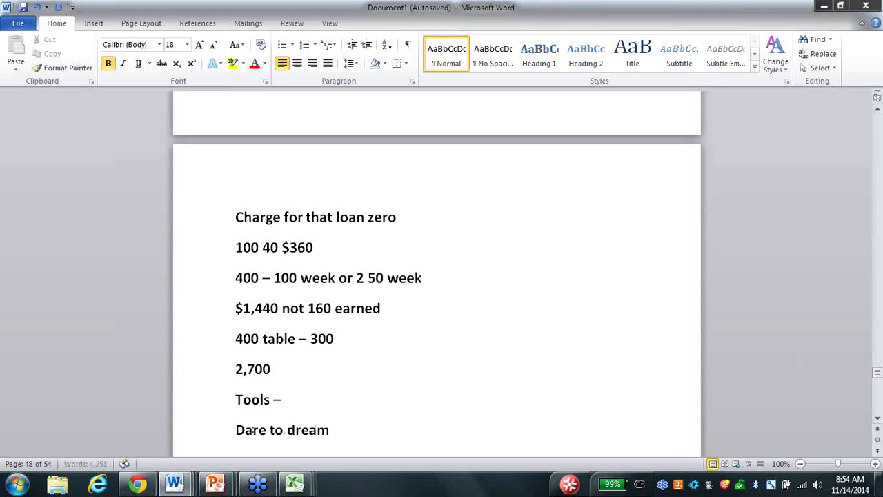
pyautogui.press('Return')
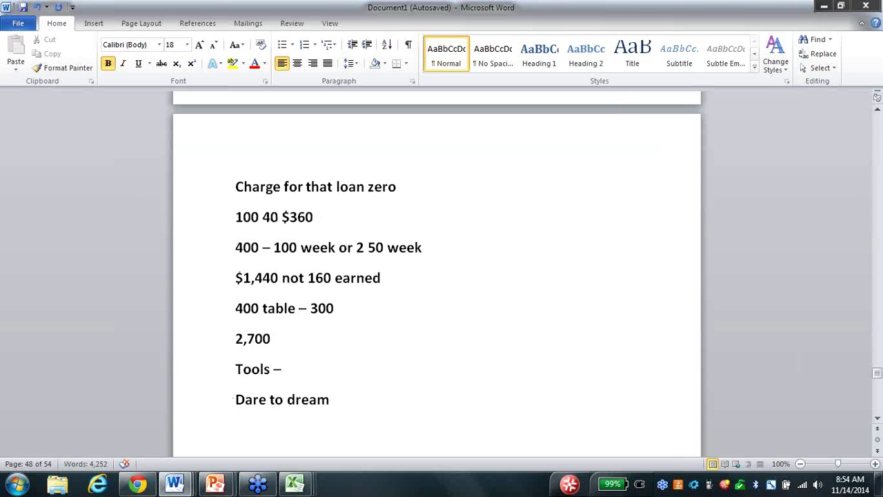
# Add the line "Place you in an office – at no charge" below "Dare to dream".
pyautogui.write('place you i')
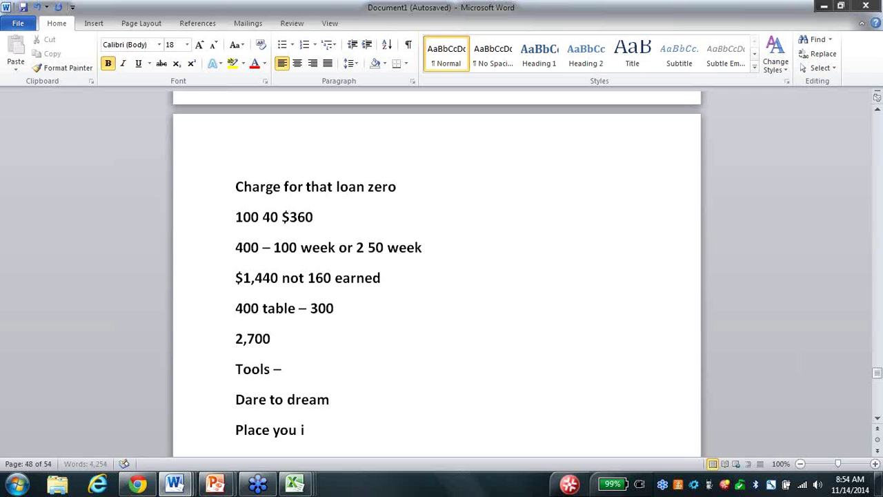
pyautogui.write('n an off')
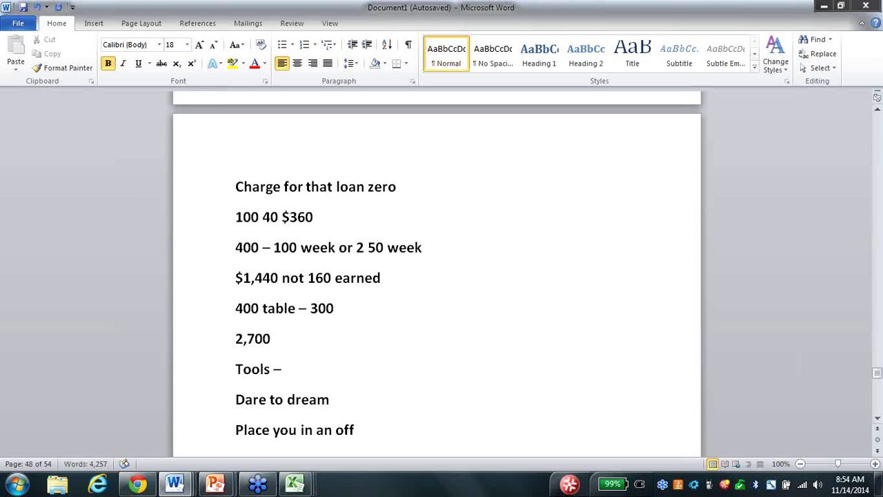
pyautogui.write('ice - at no charge')
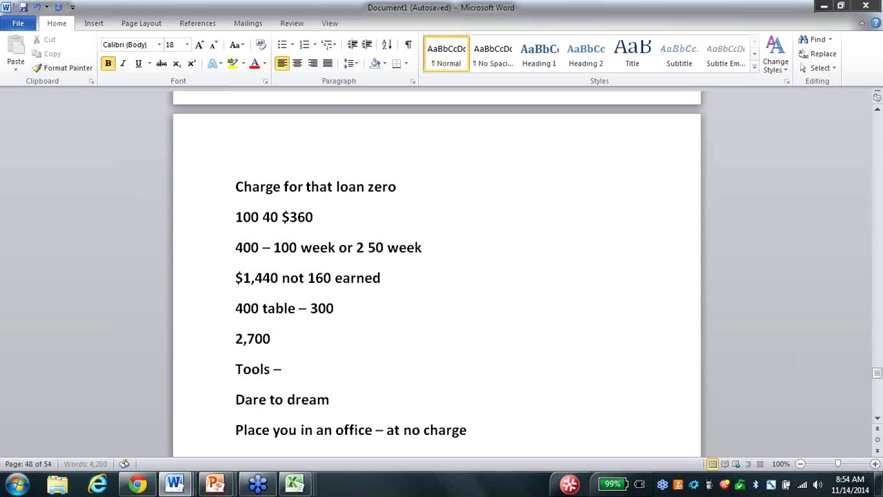
# Add the lines "Advertising" and "Work shops" below the note about placing agents in an office at no charge.
pyautogui.press('Return')
pyautogui.write('advert')
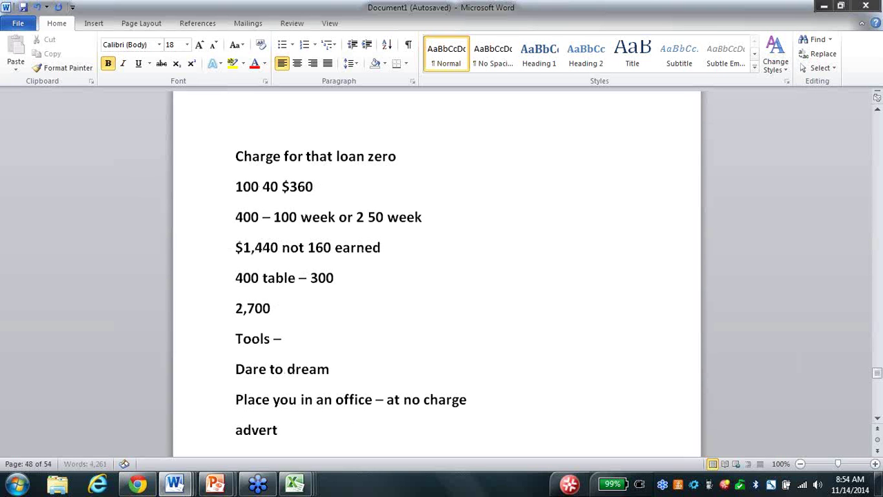
pyautogui.write('ising')
pyautogui.press('Return')
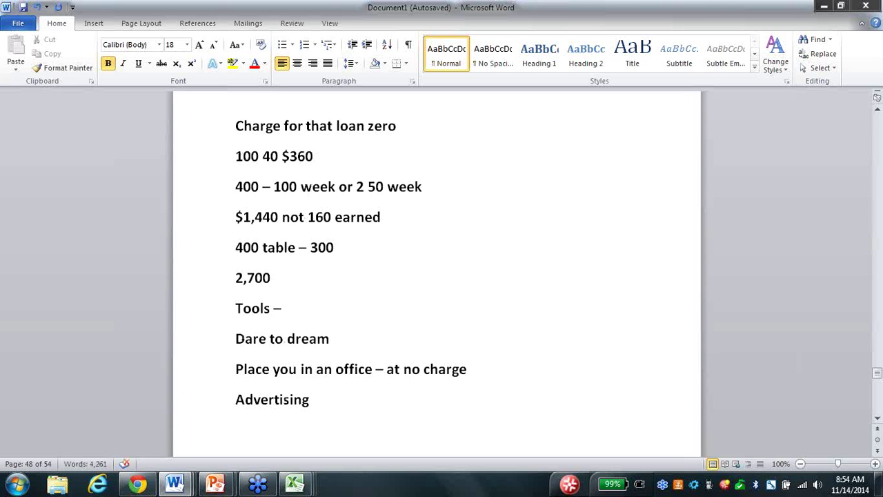
pyautogui.write('work shops')
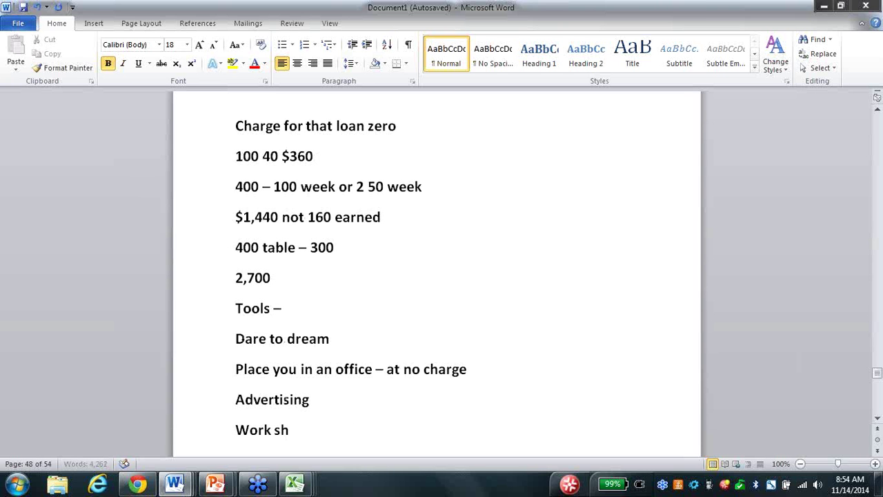
# Add the line "200+ no excuse not ask play 3 min video" below "Work shops".
pyautogui.press('Return')
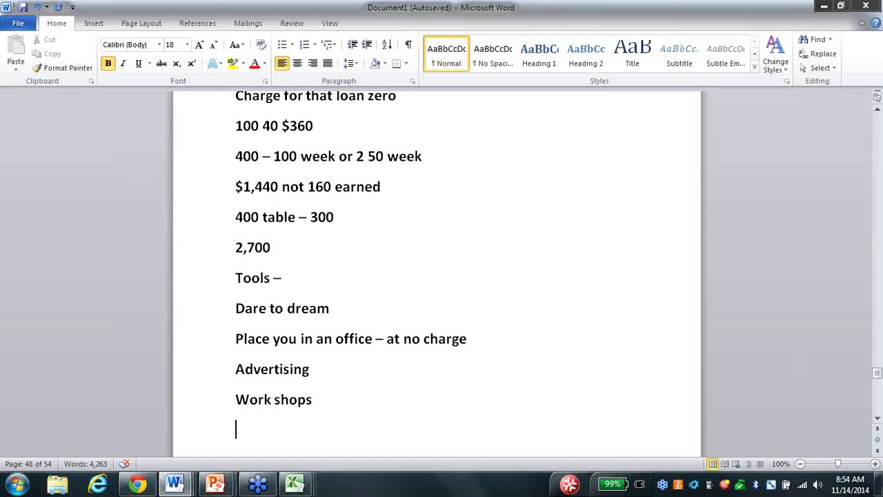
pyautogui.write('200+ no ')
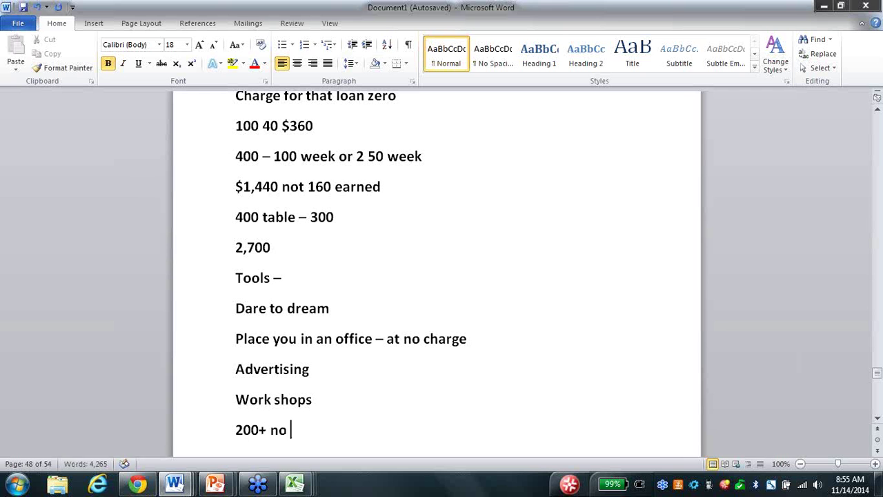
pyautogui.write('excuse not')
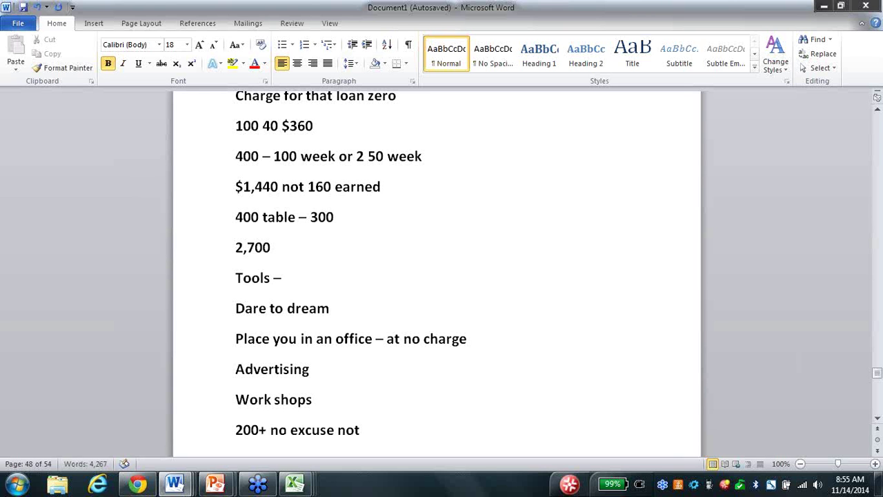
pyautogui.write(' ask play')
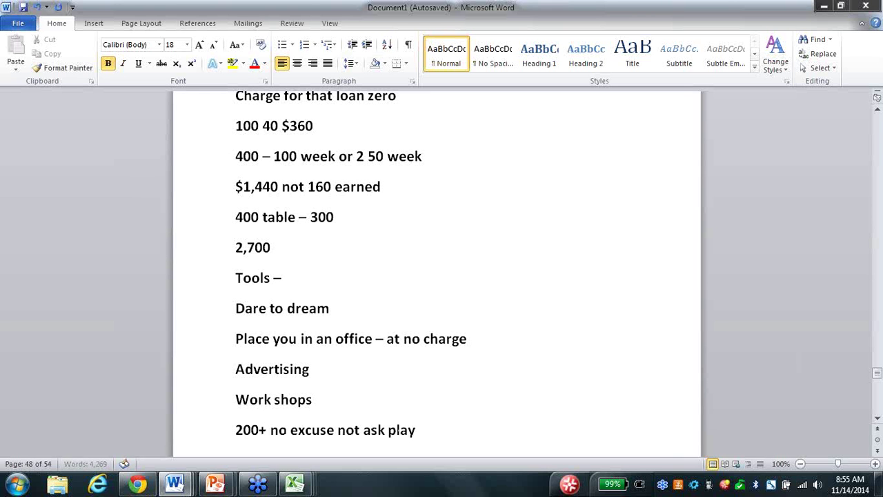
pyautogui.write(' 3 min video')
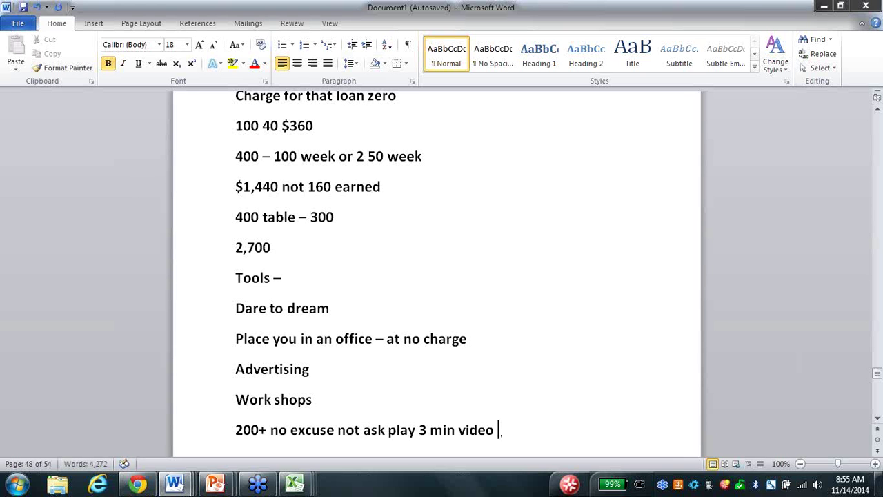
# Add a new line reading "Calculator" below the 3 min video note.
pyautogui.press('Return')
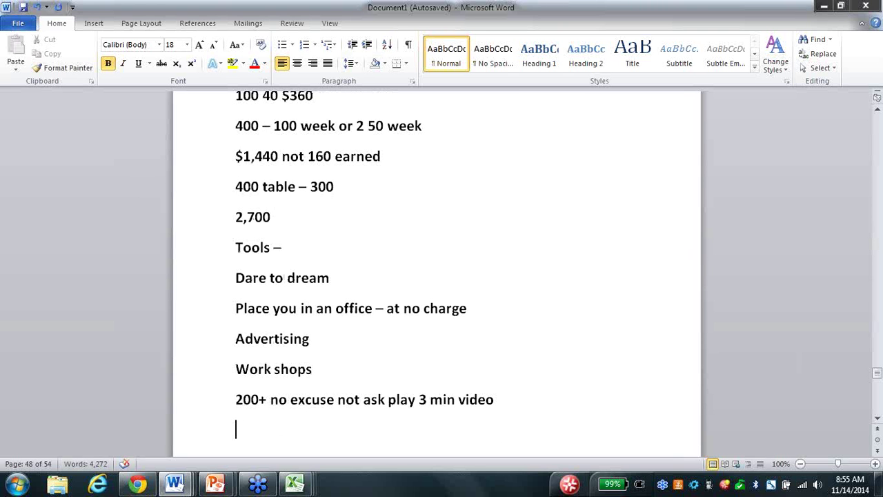
pyautogui.write('calculat')
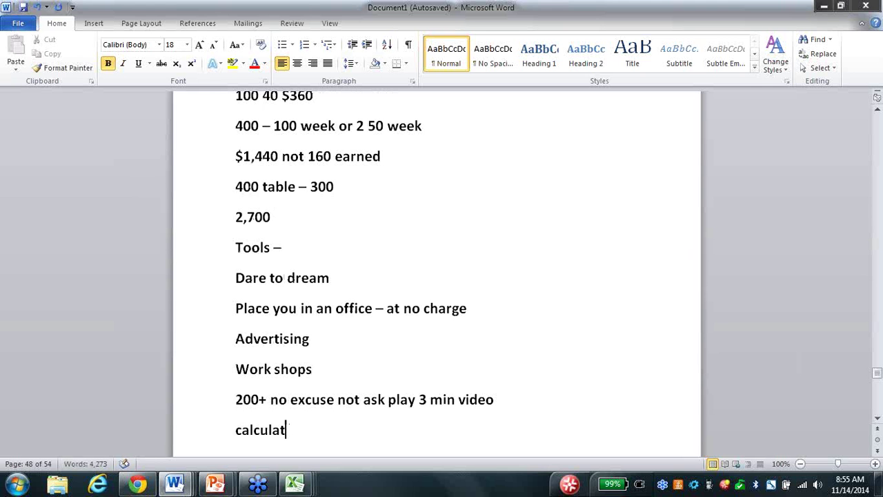
pyautogui.write('or')
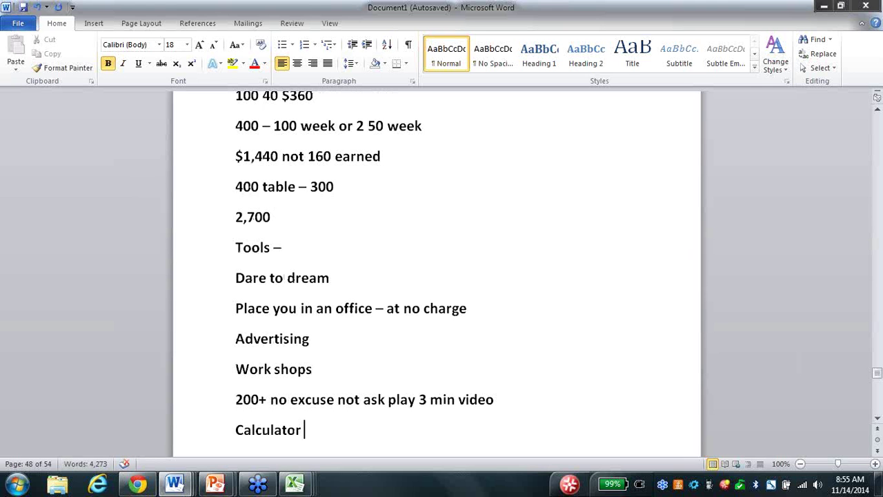